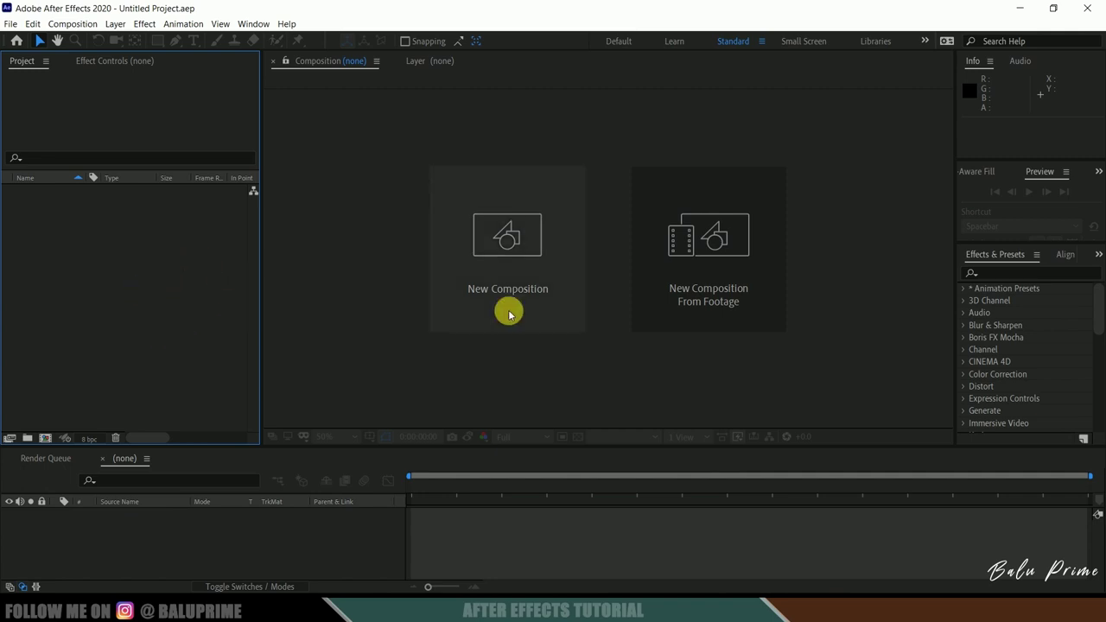
Create a new composition with the HDTV 1080 24 preset and a 6-second duration.
click(511, 247)
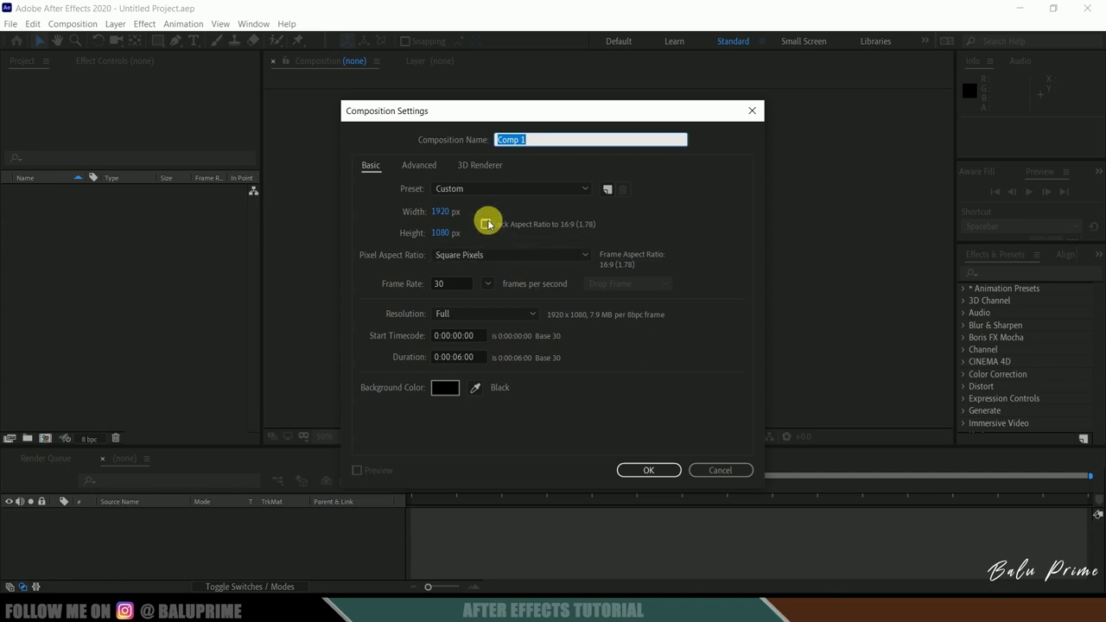
click(446, 190)
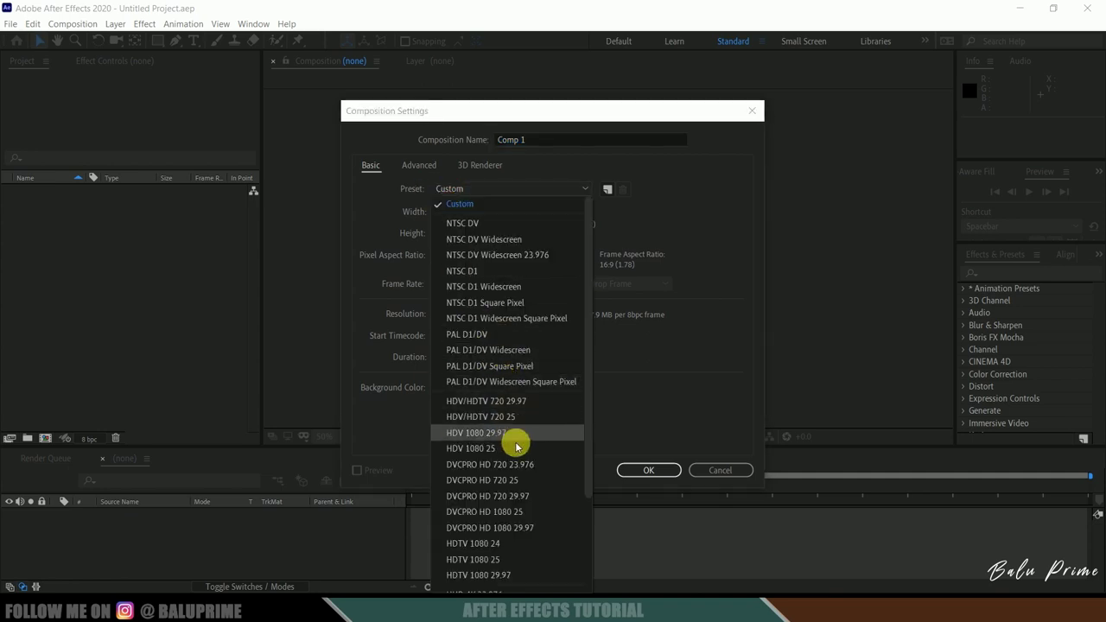
scroll(529, 471, down, 3)
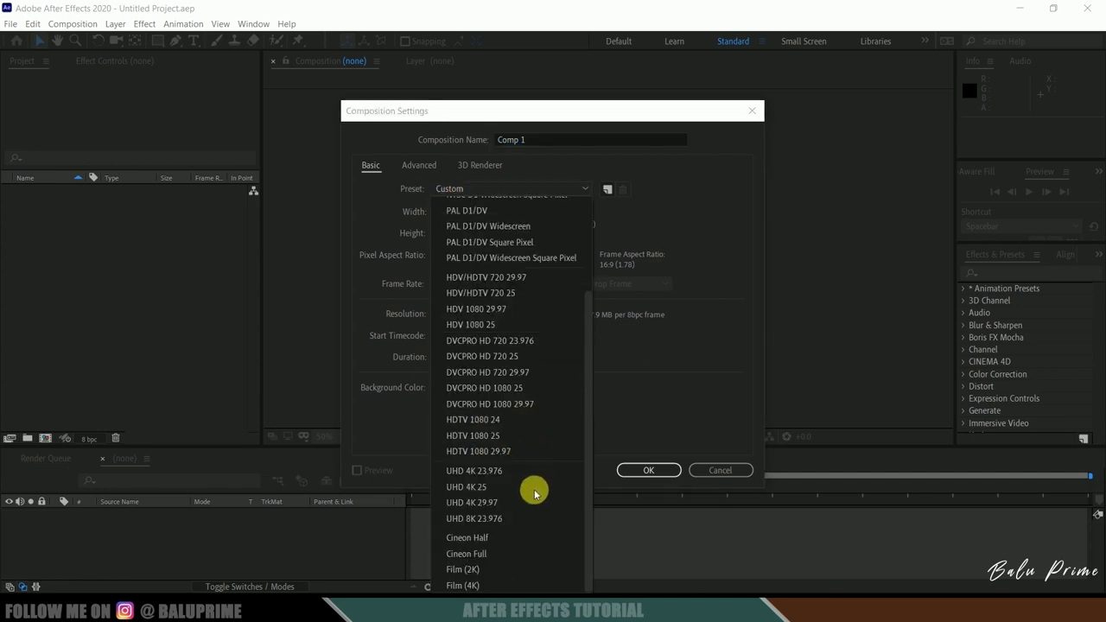
click(481, 422)
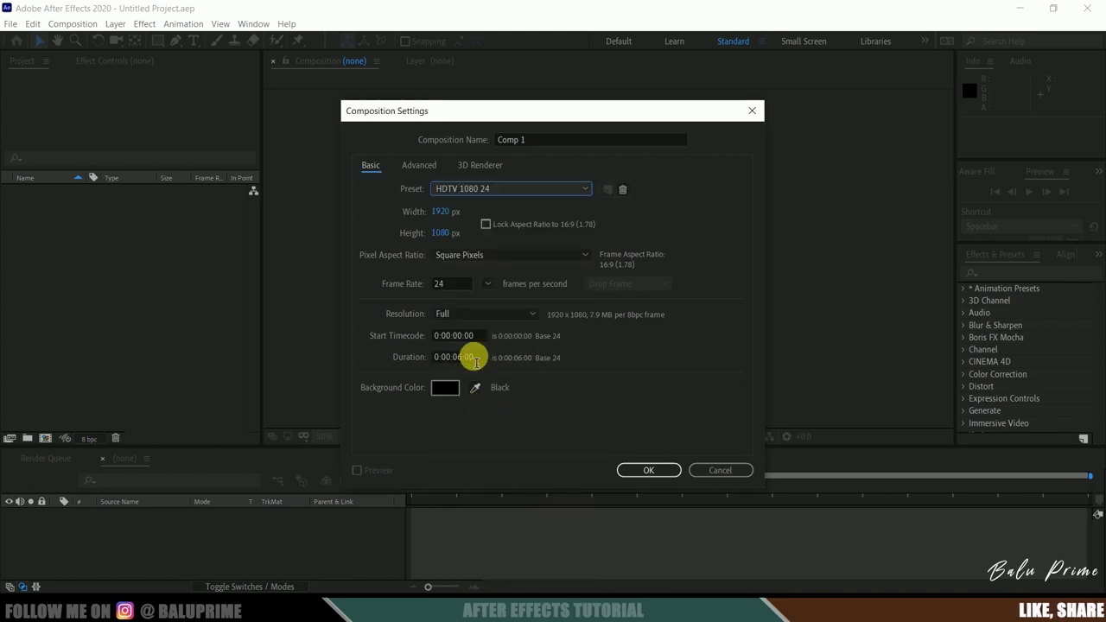
drag(446, 357, 460, 358)
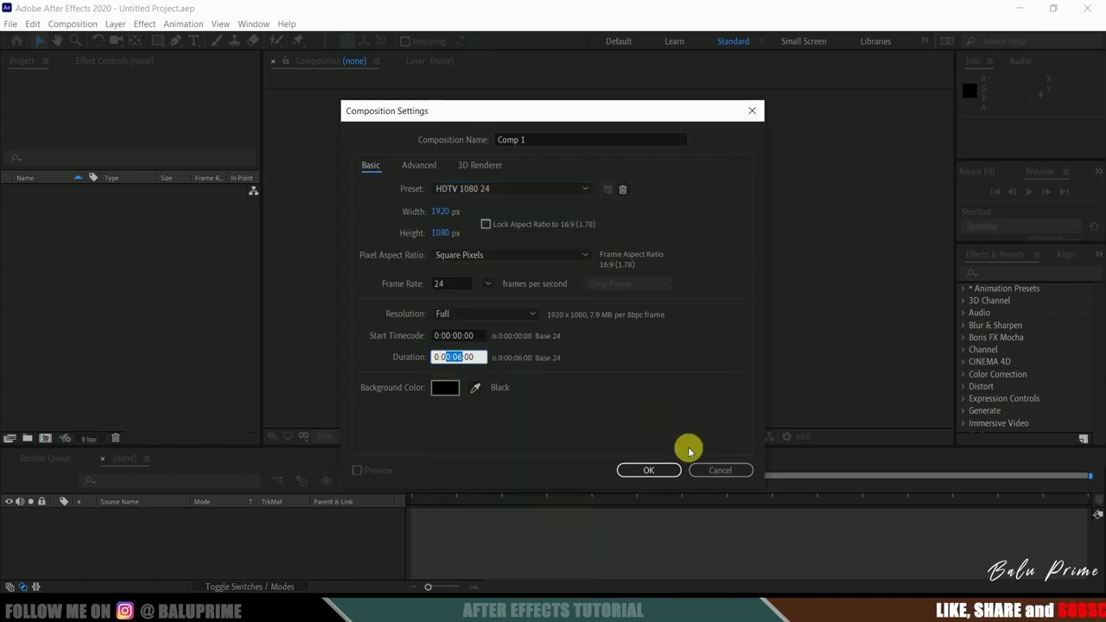
click(640, 470)
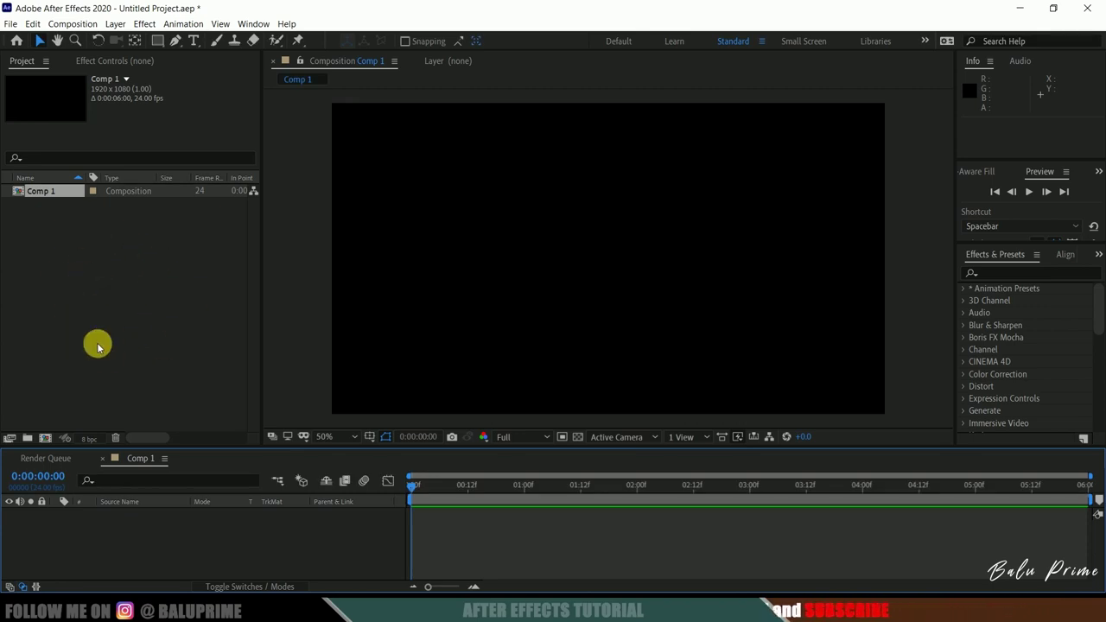
Import the Justice League and Godzilla vs. Kong logo PNG files into the project.
right_click(89, 281)
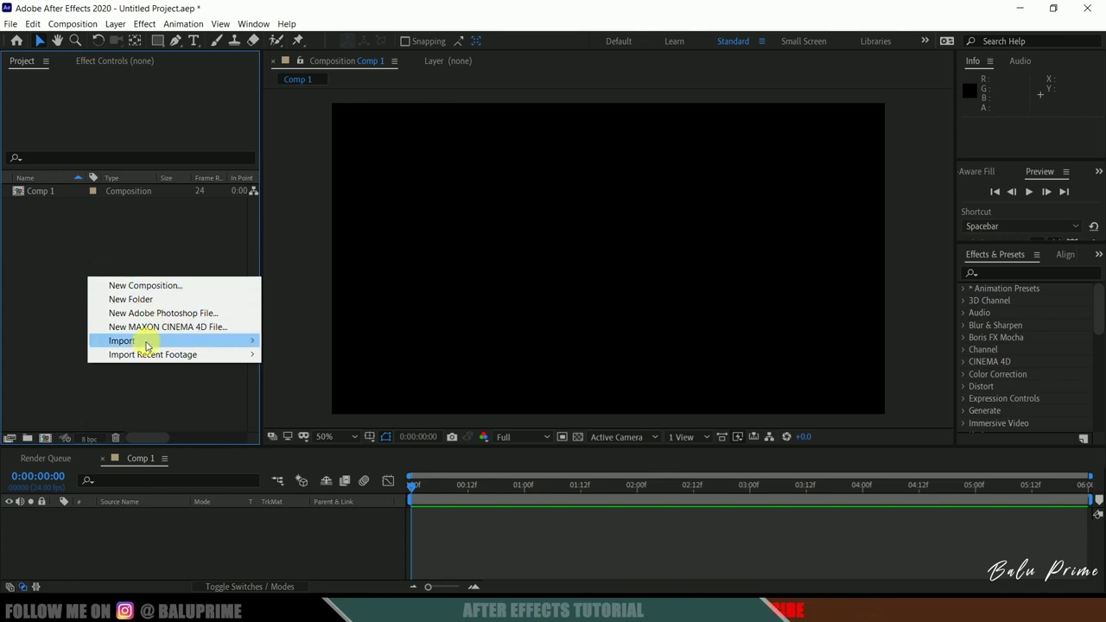
mouse_move(148, 342)
click(285, 341)
drag(649, 367, 835, 217)
drag(747, 221, 112, 332)
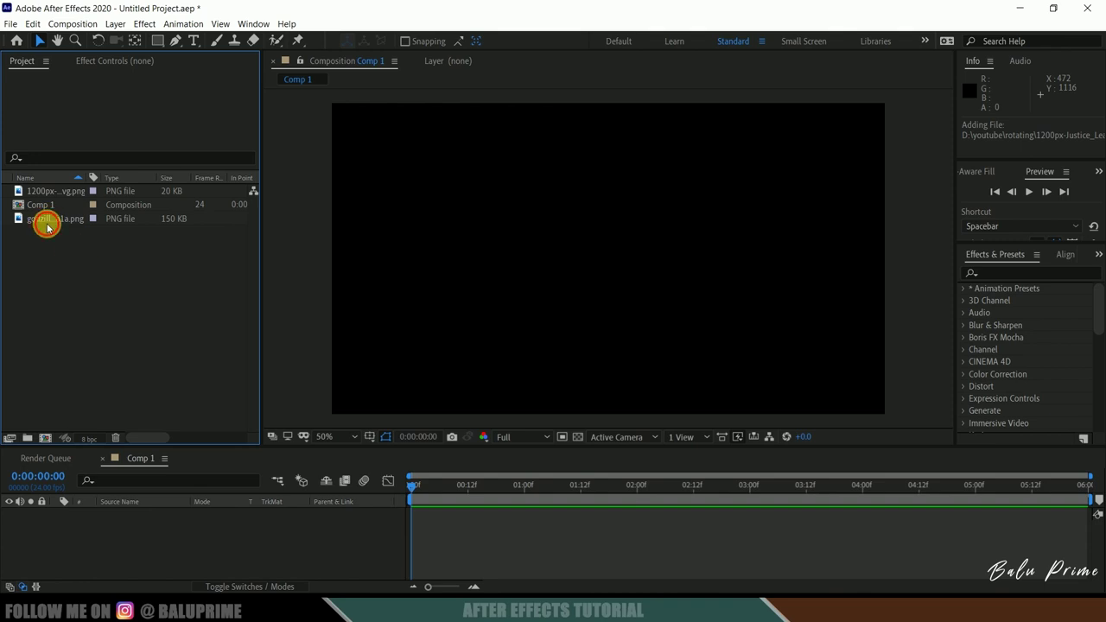
Add the Godzilla vs. Kong logo PNG to the Comp 1 timeline as a layer.
click(44, 222)
drag(45, 222, 58, 399)
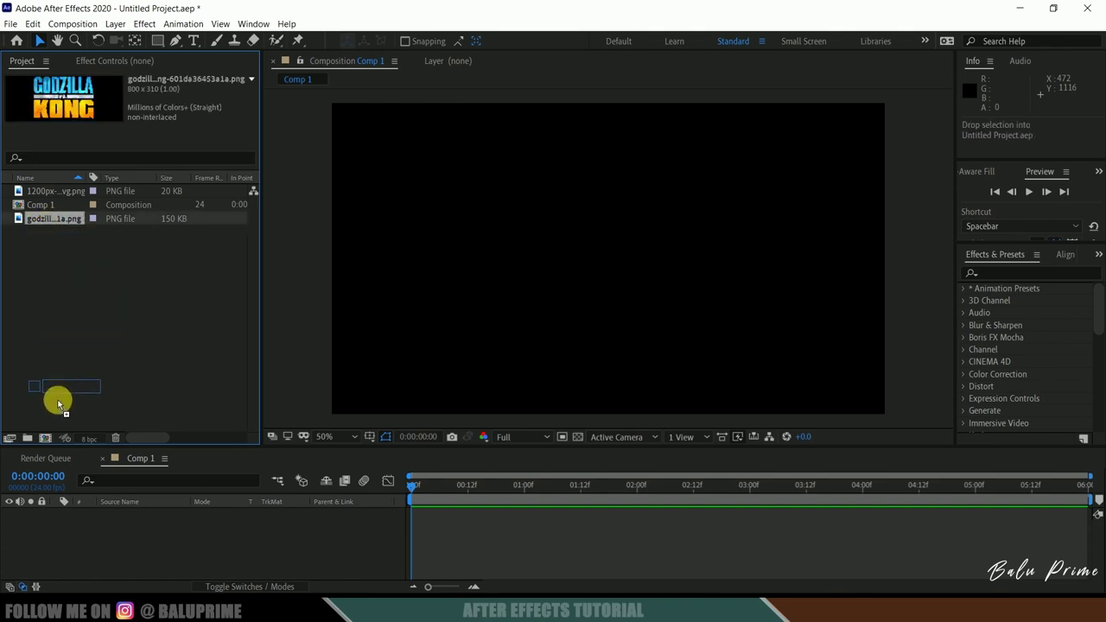
drag(45, 458, 146, 545)
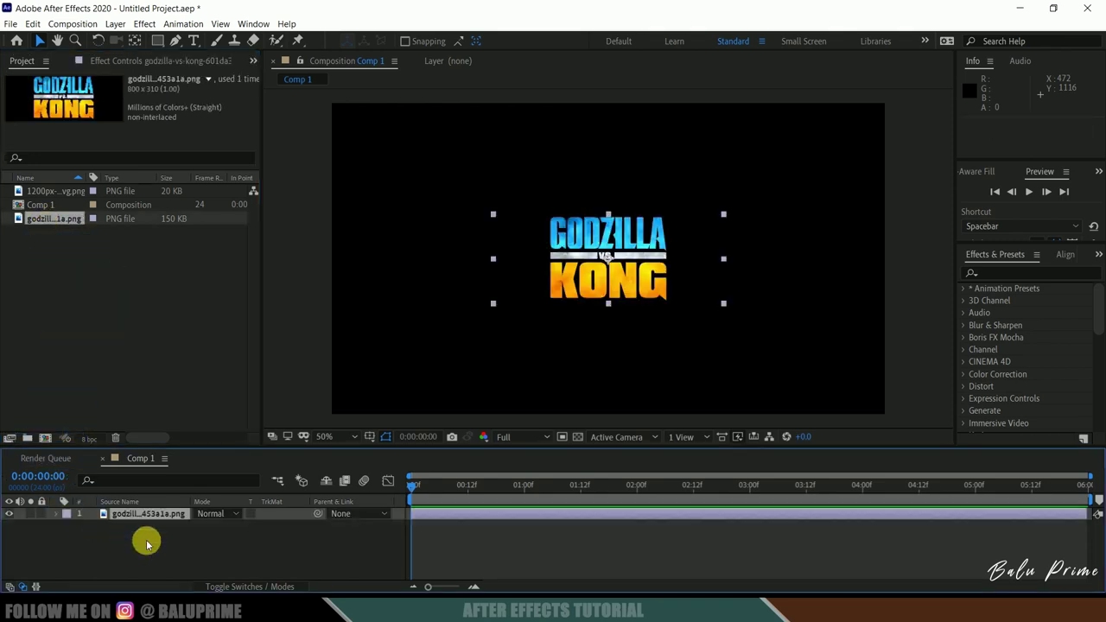
click(158, 514)
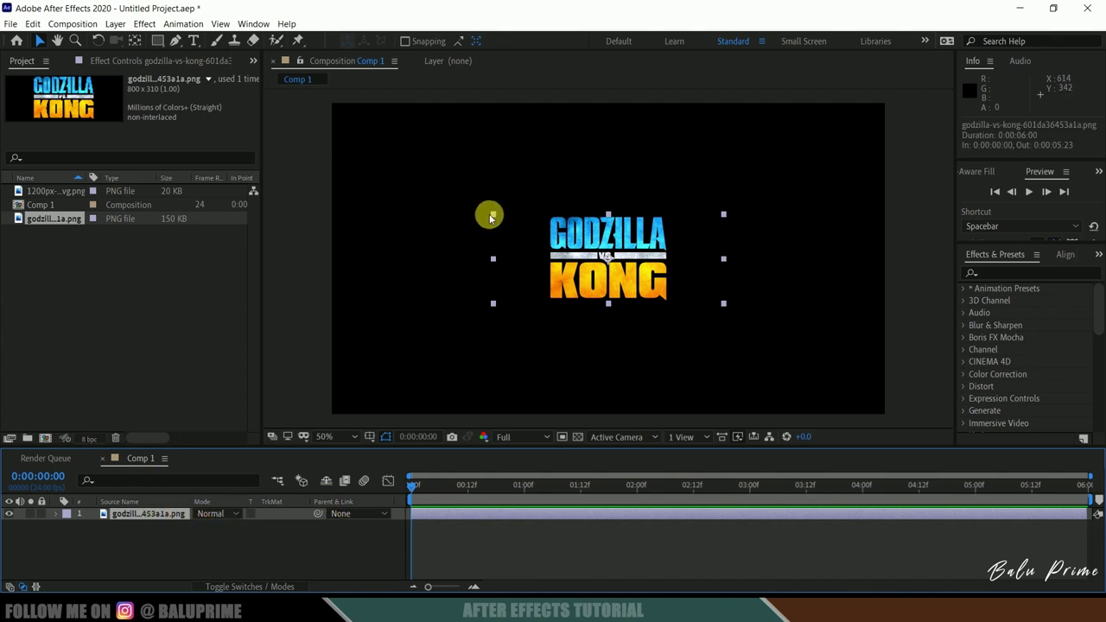
click(131, 539)
Auto-trace the Godzilla vs. Kong layer's alpha channel at the current frame onto a new layer and hide the source image layer.
click(136, 513)
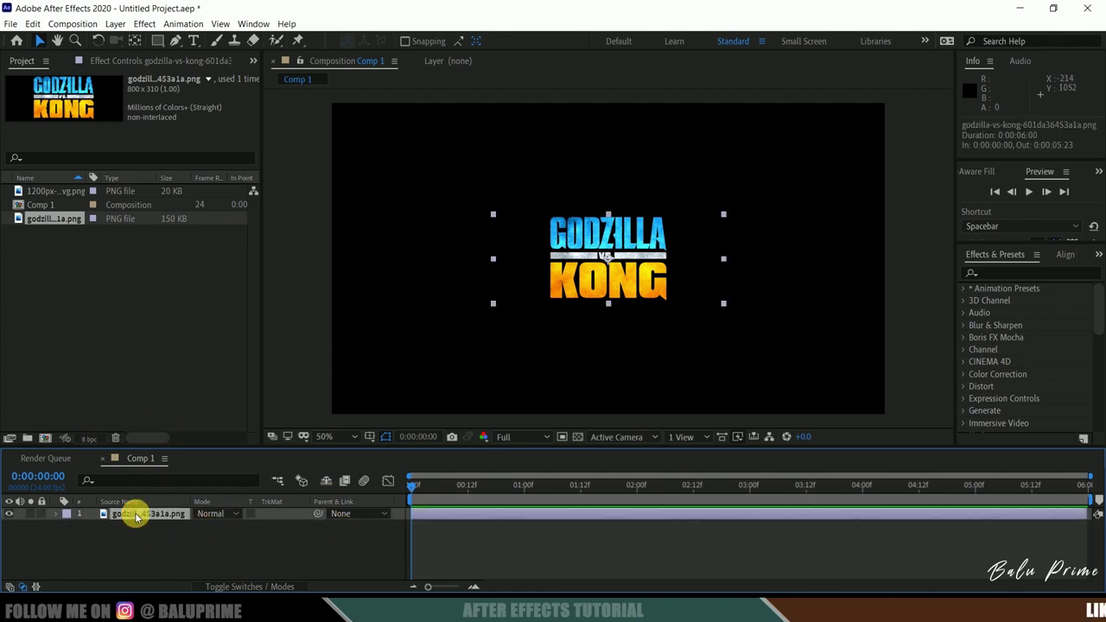
click(115, 24)
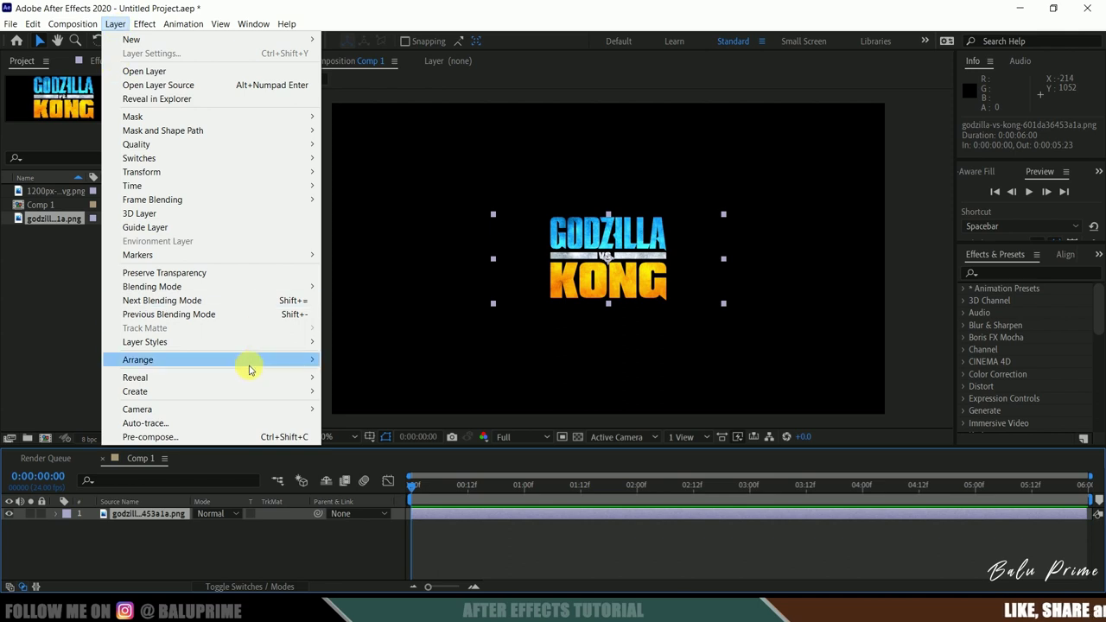
click(181, 423)
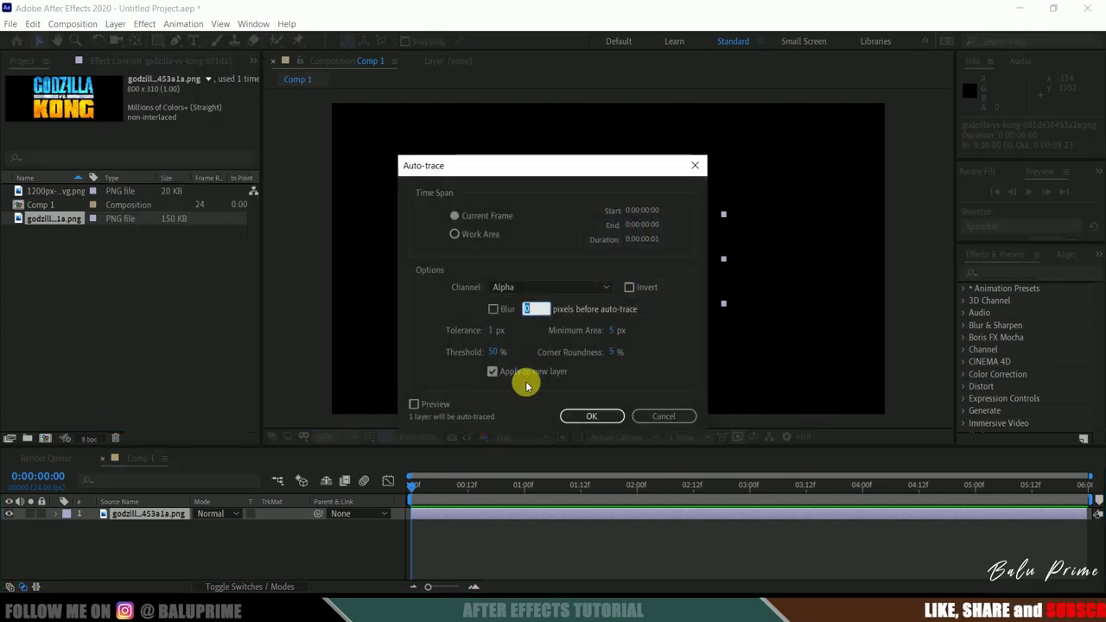
click(588, 420)
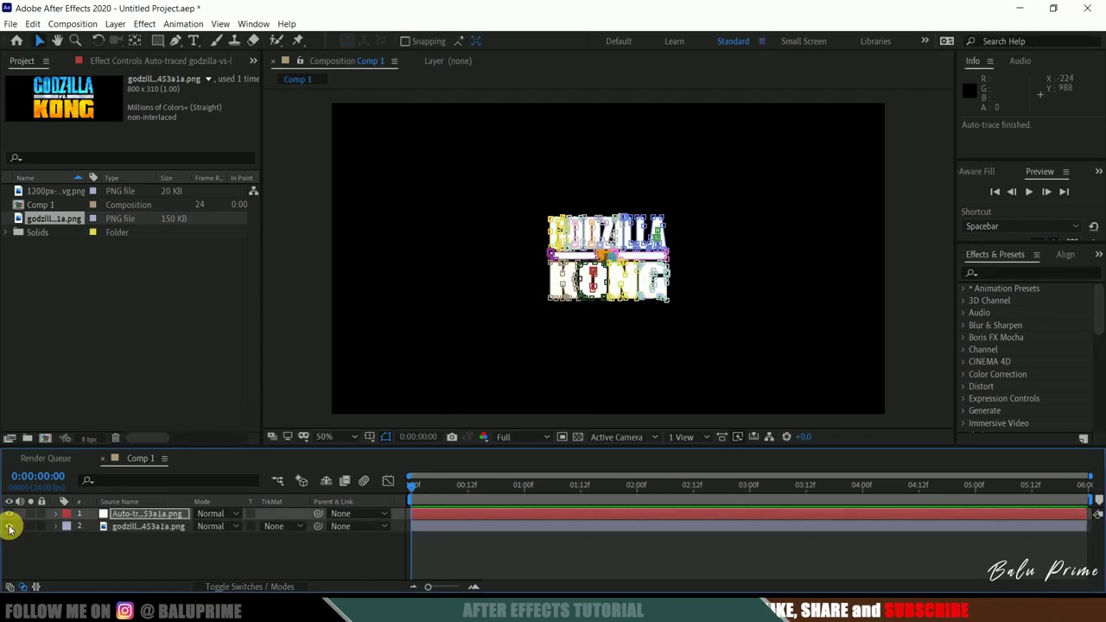
Rename the auto-traced Godzilla vs. Kong layer as "g and k".
click(130, 514)
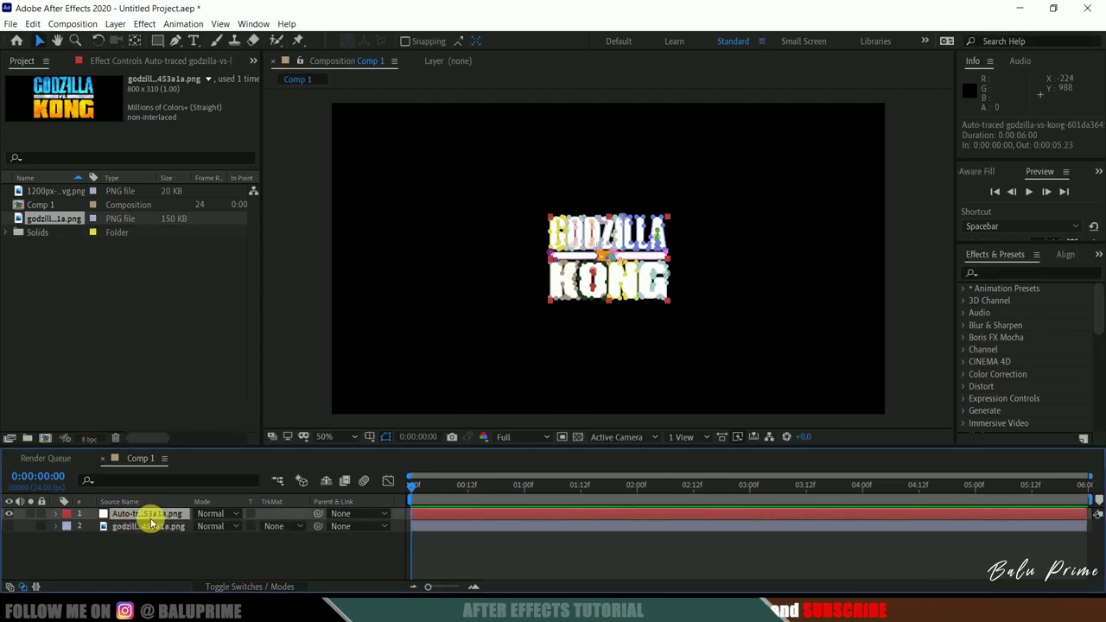
right_click(142, 515)
click(156, 517)
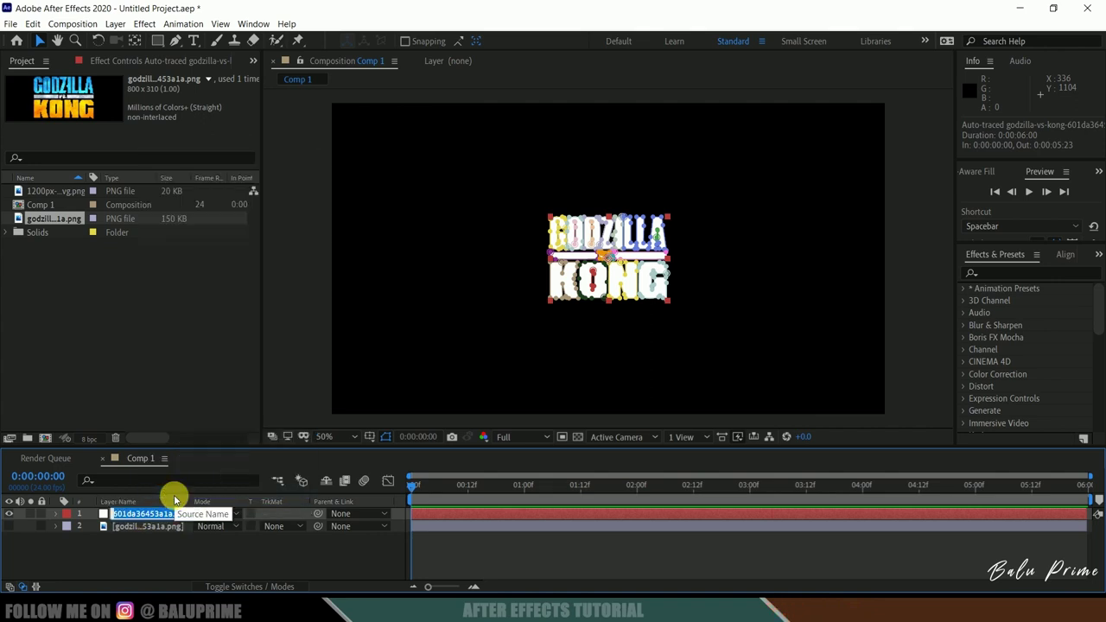
text(g and k)
click(194, 535)
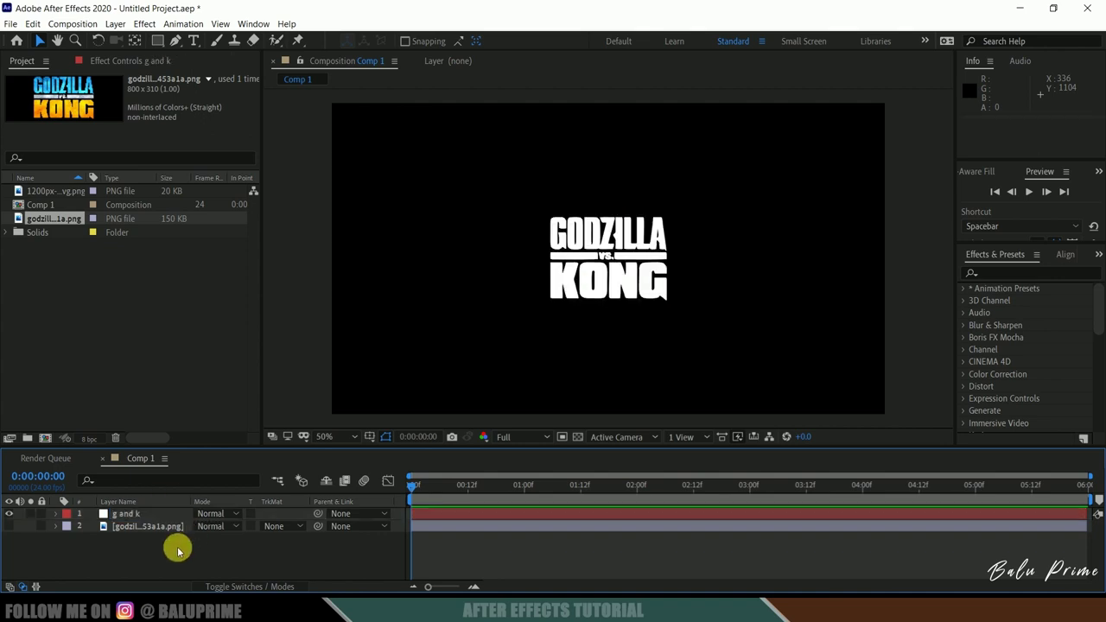
Add the Justice League logo PNG above the "g and k" layer and auto-trace its alpha channel onto a new layer.
click(52, 192)
drag(42, 195, 115, 512)
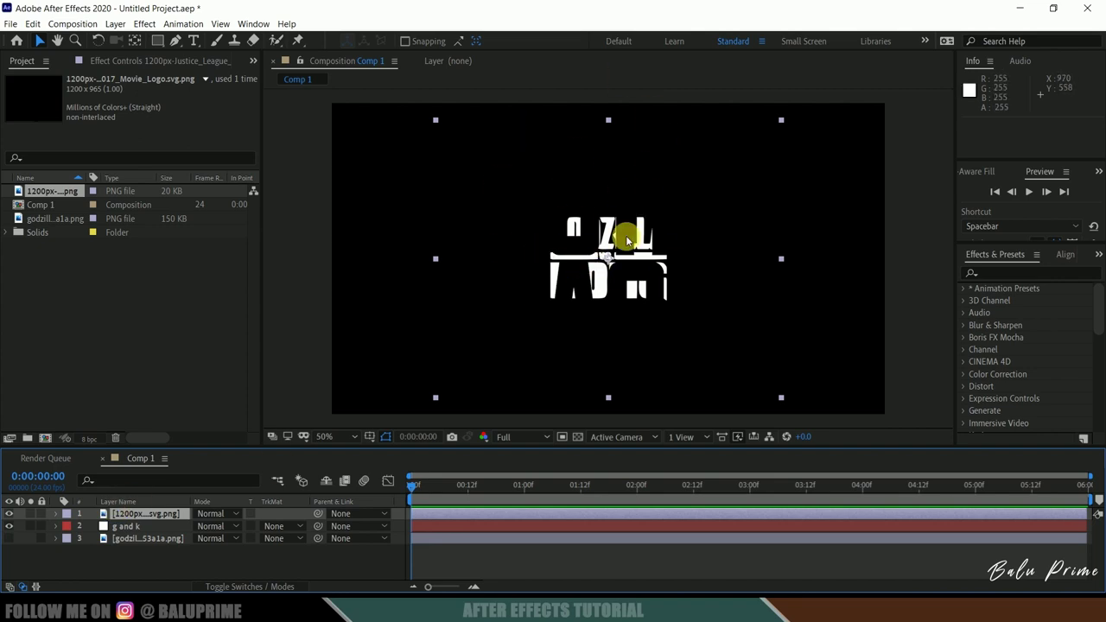
click(134, 516)
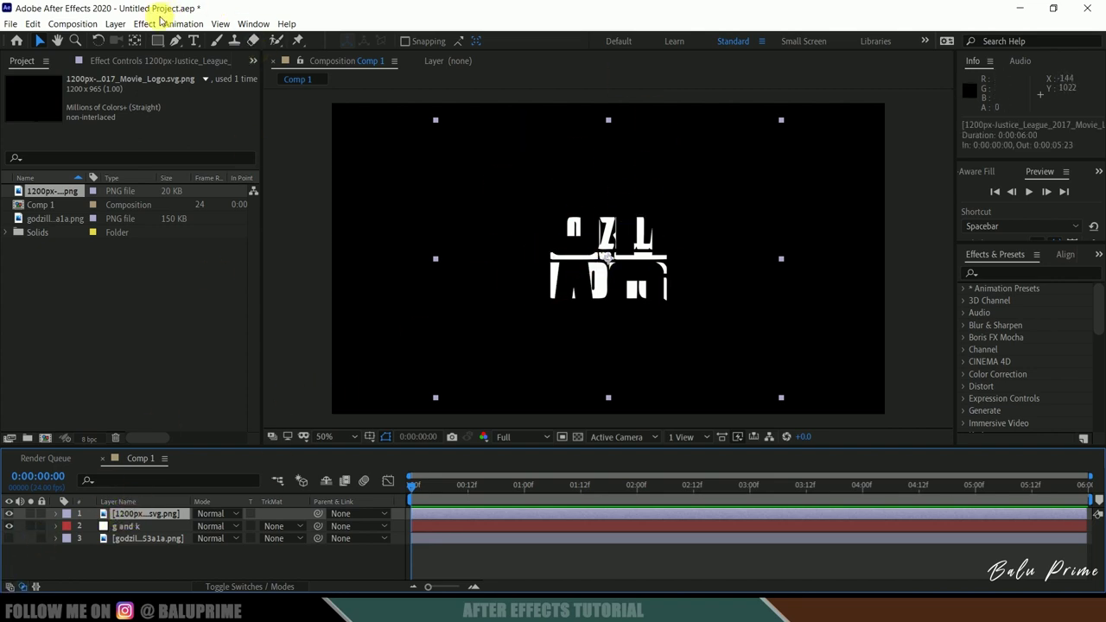
click(115, 23)
click(152, 423)
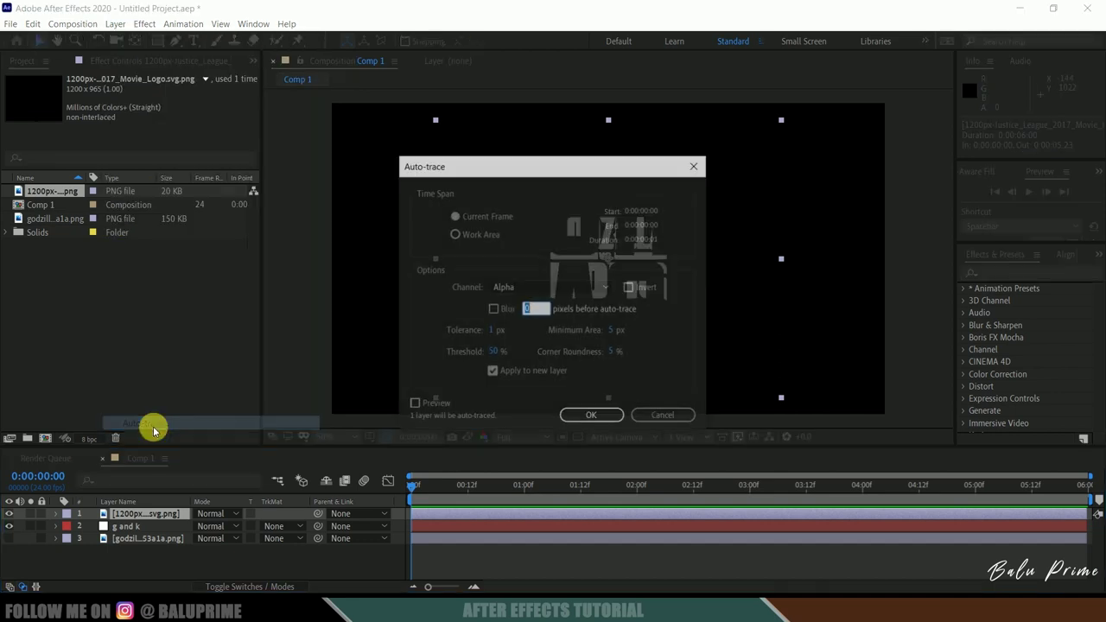
click(571, 415)
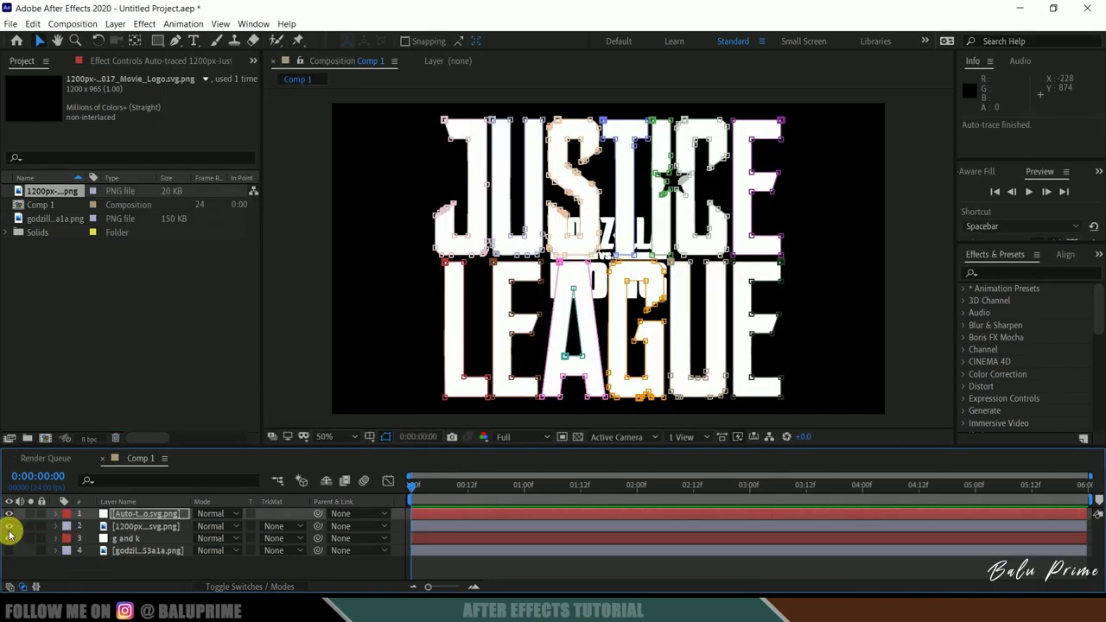
Move the Justice League source image below the "g and k" layer and rename its auto-traced layer as "jl".
drag(136, 526, 136, 548)
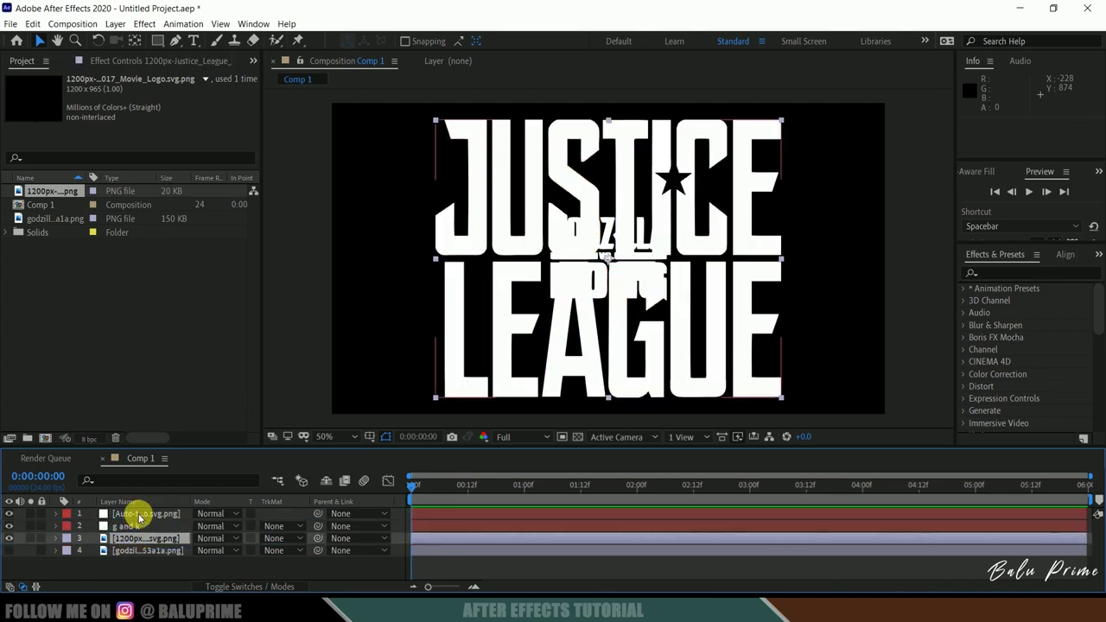
click(133, 515)
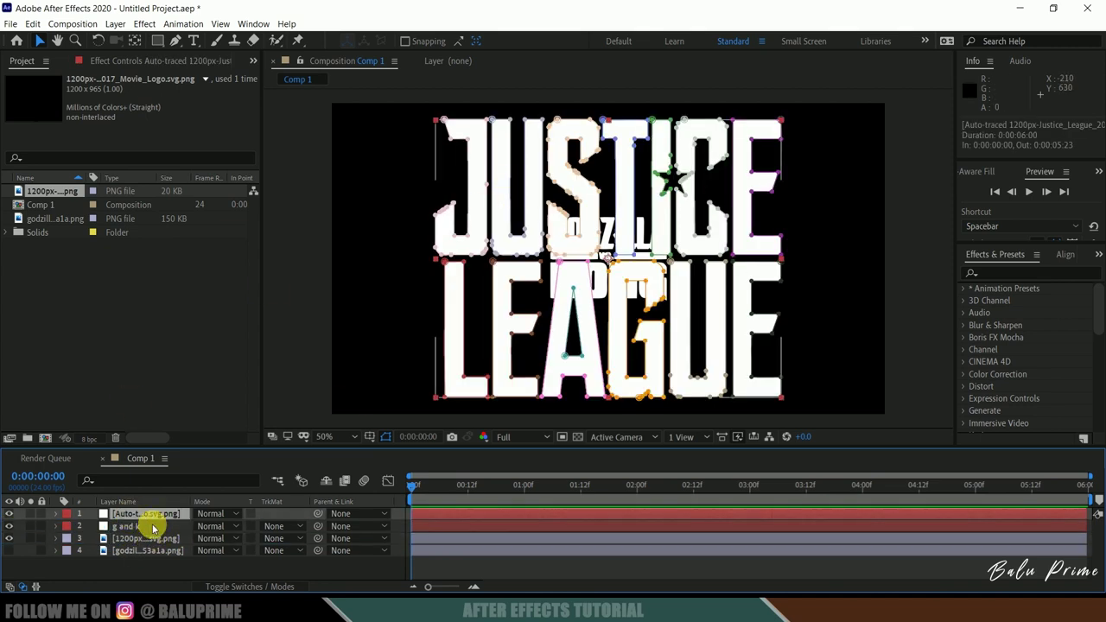
right_click(121, 515)
click(158, 493)
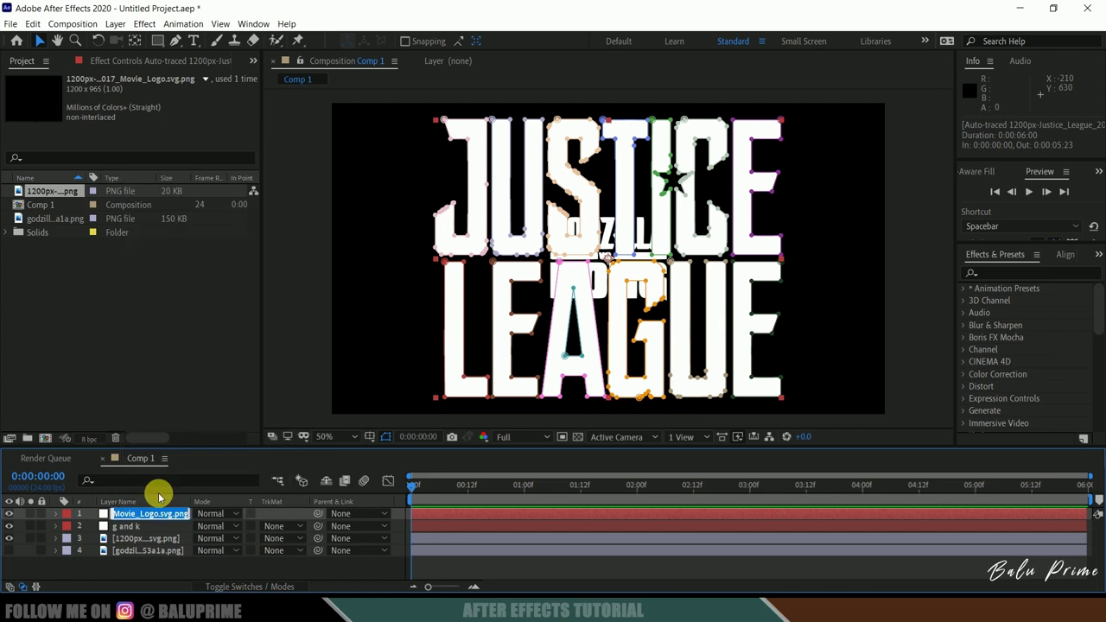
text(jl)
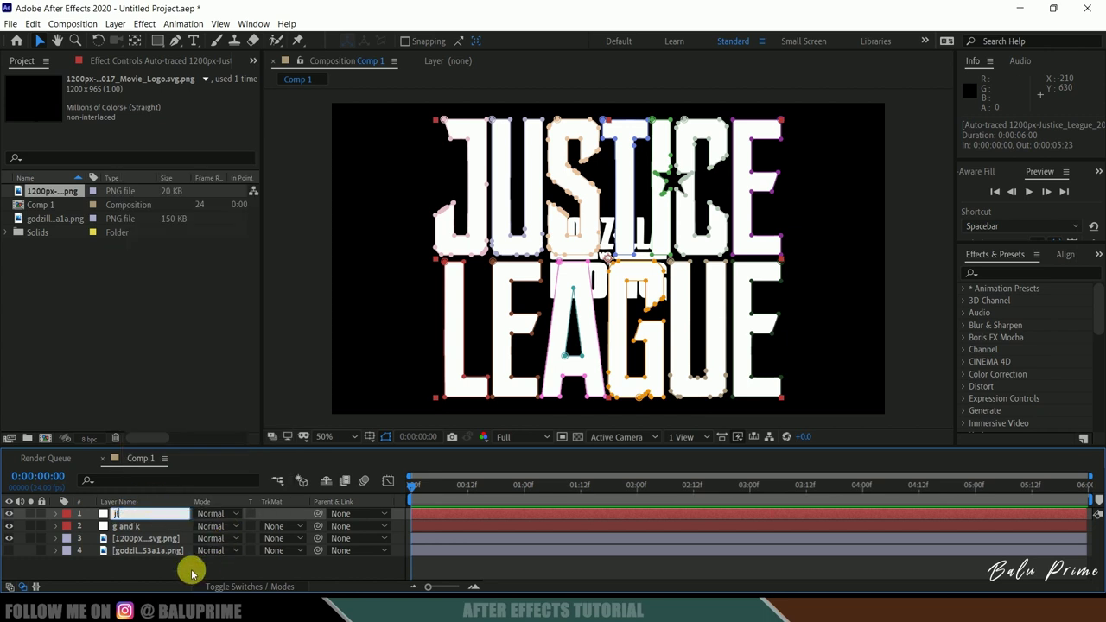
click(112, 524)
Delete the two source logo image layers from the composition, keeping the traced ones.
click(128, 540)
shift+click(122, 551)
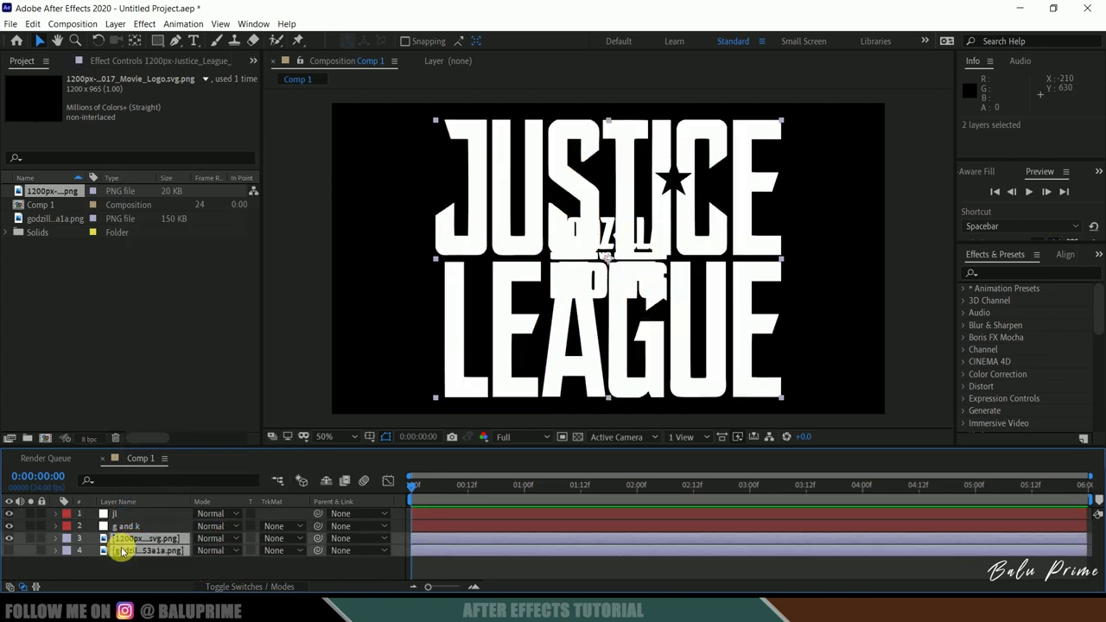
key(Delete)
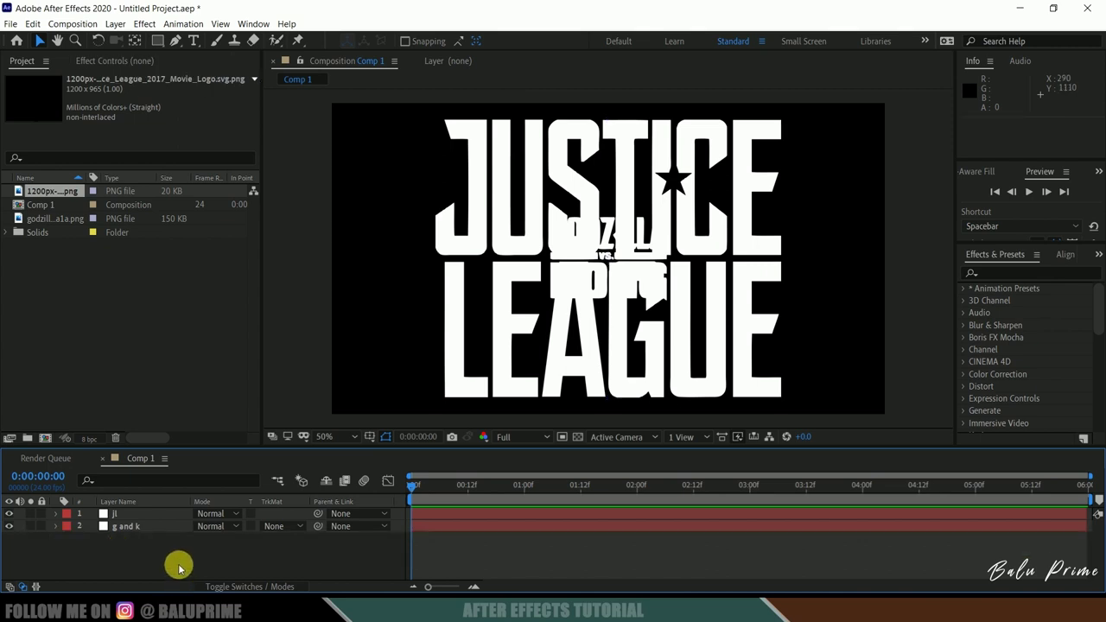
Create a black solid named "element" at the composition's size.
click(121, 26)
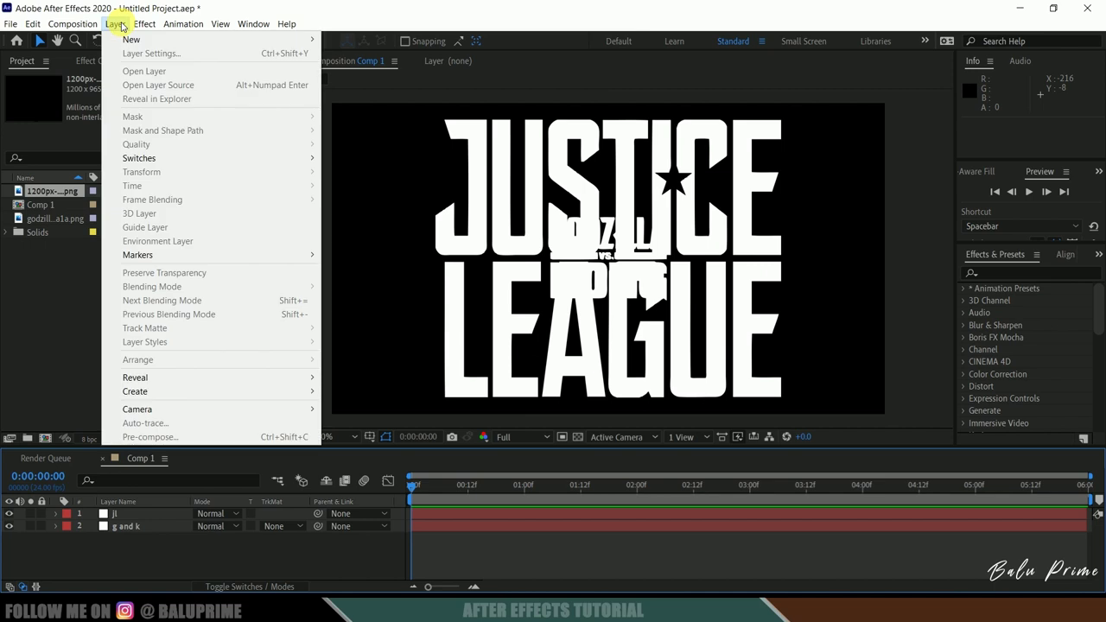
mouse_move(128, 39)
click(350, 56)
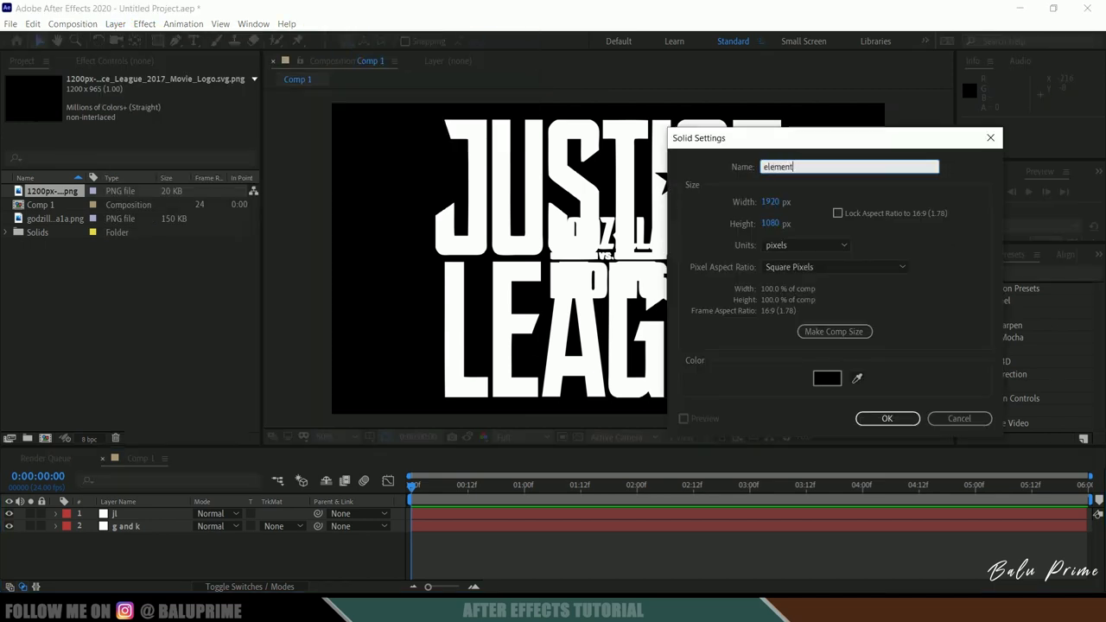
click(830, 332)
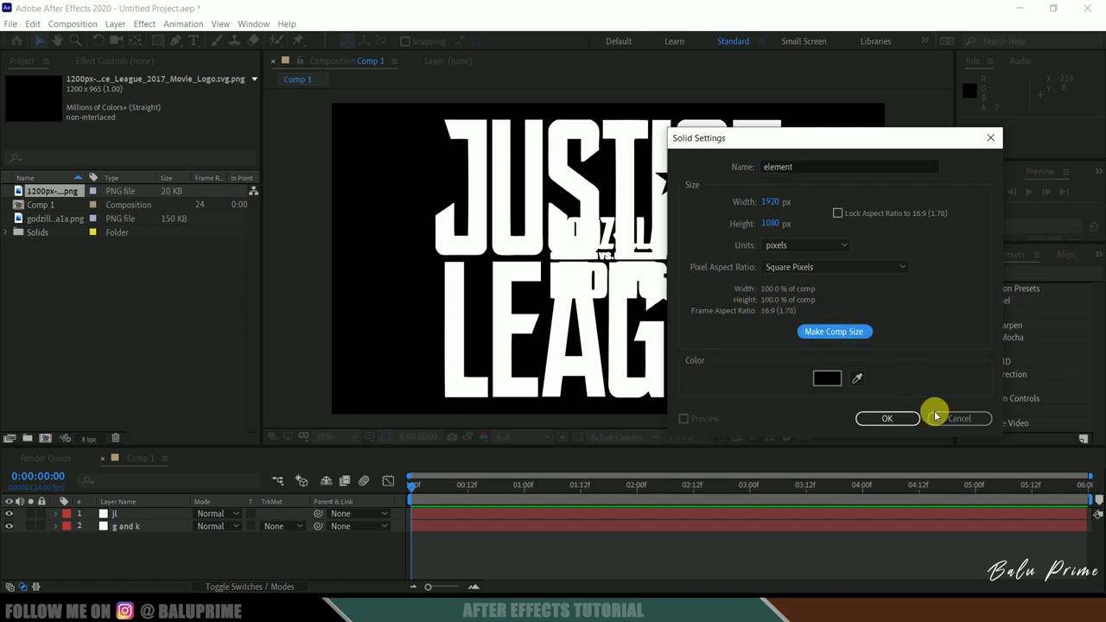
click(887, 418)
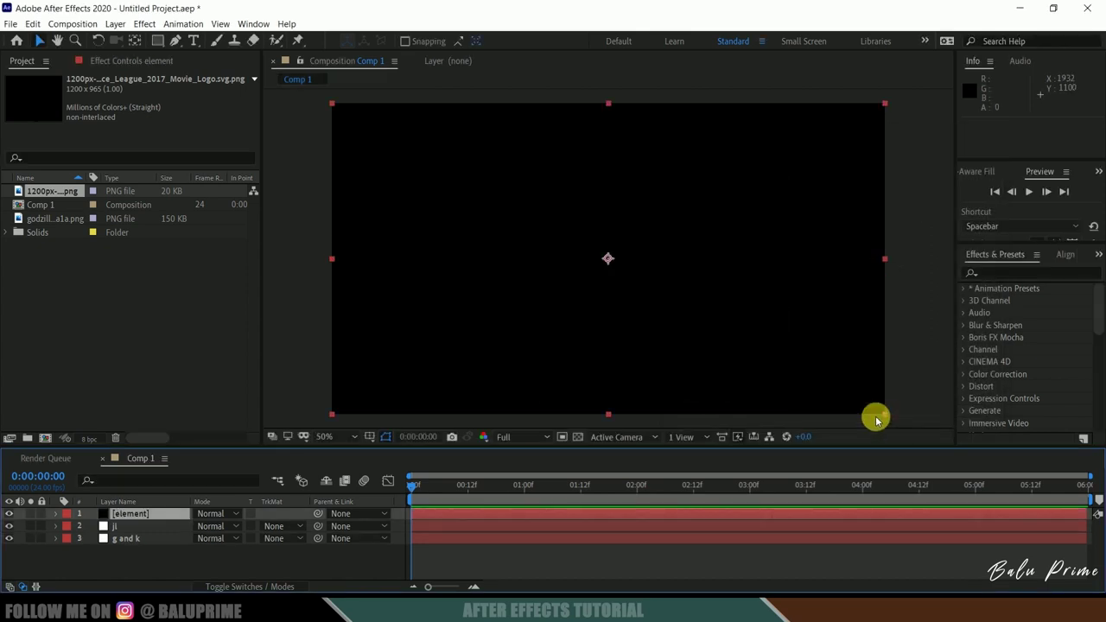
Search the effects for "element" and apply the Video Copilot Element effect to the element solid.
click(987, 275)
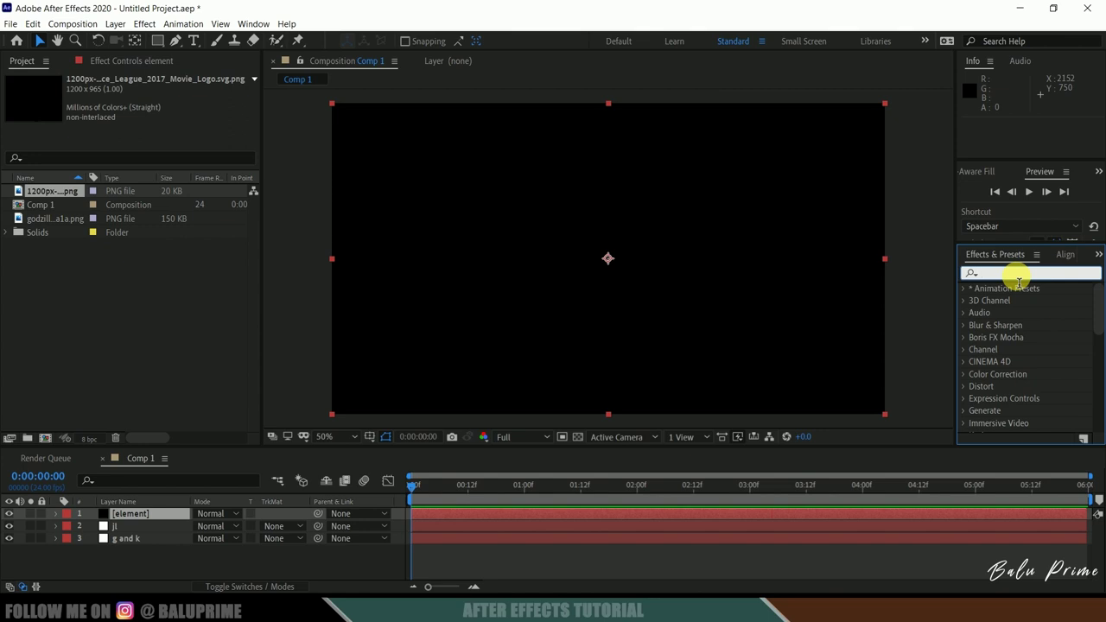
click(254, 23)
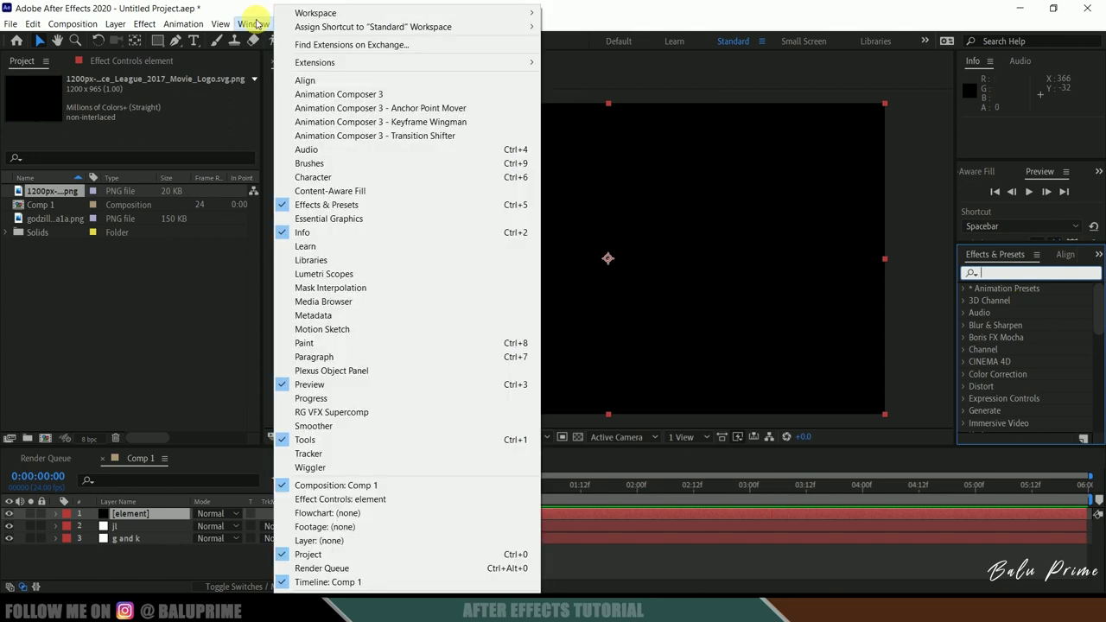
click(1029, 275)
text(element)
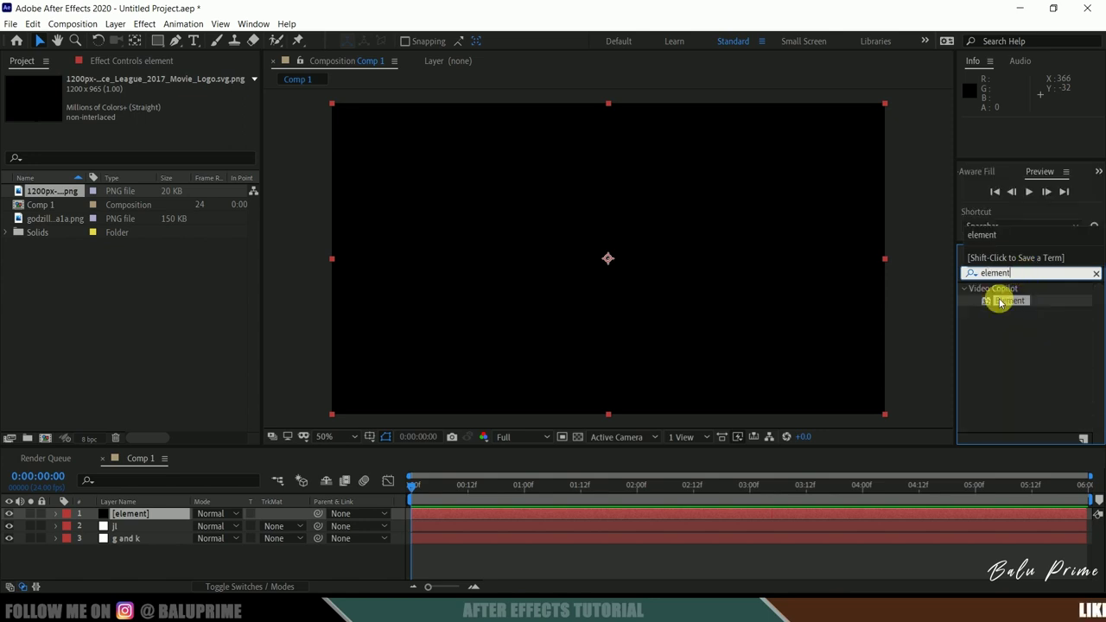
drag(999, 300, 117, 514)
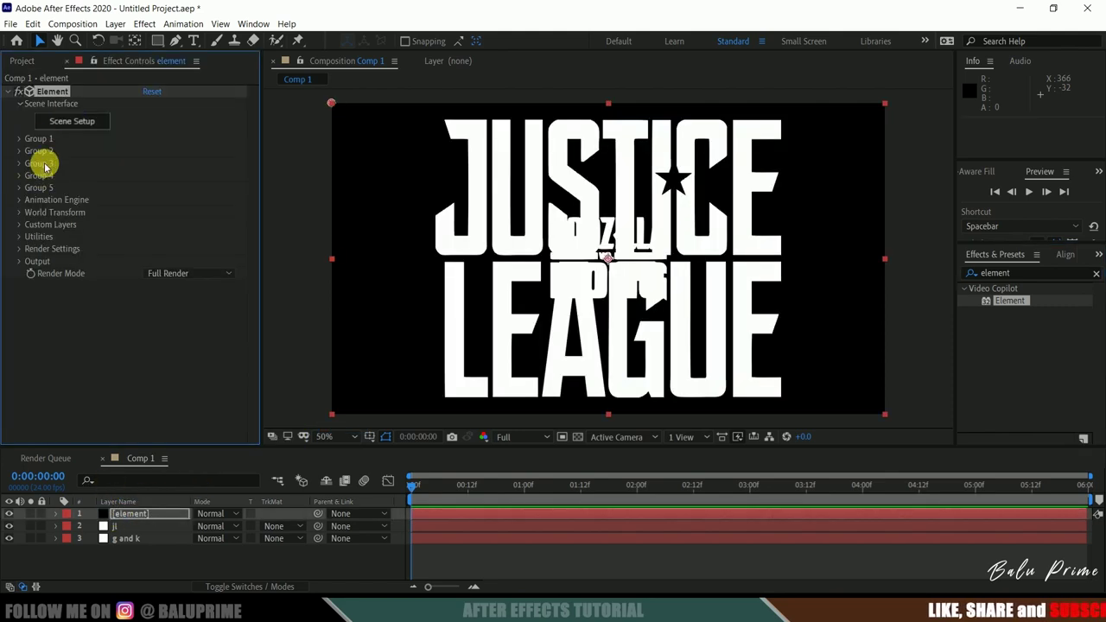
In Element's custom text and masks, assign the jl layer to Path Layer 1 and the g and k layer to Path Layer 2.
click(18, 225)
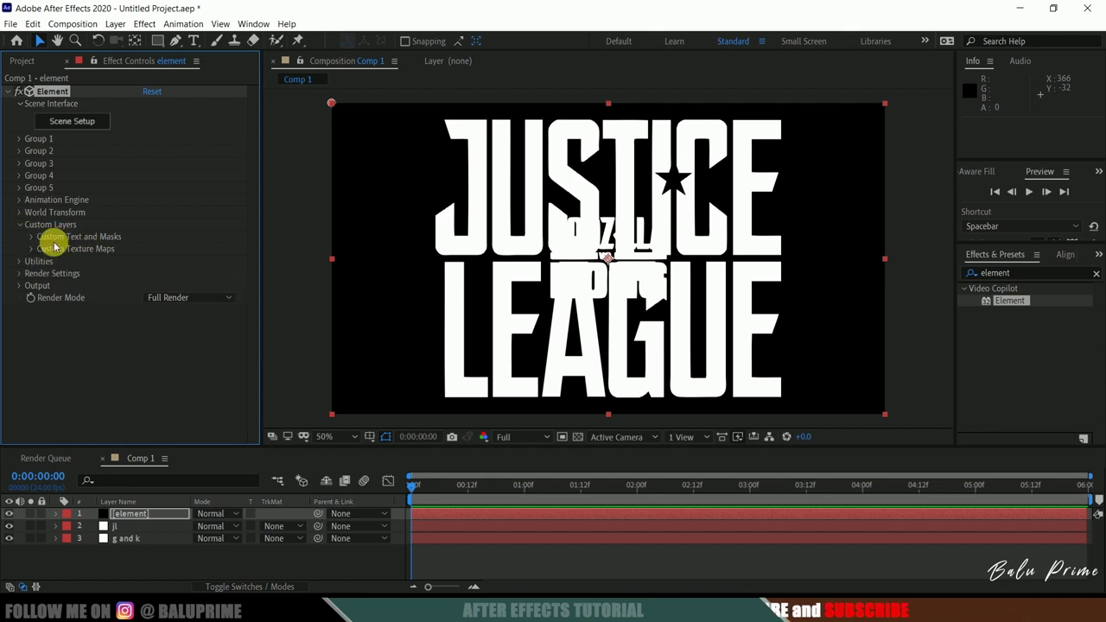
click(29, 240)
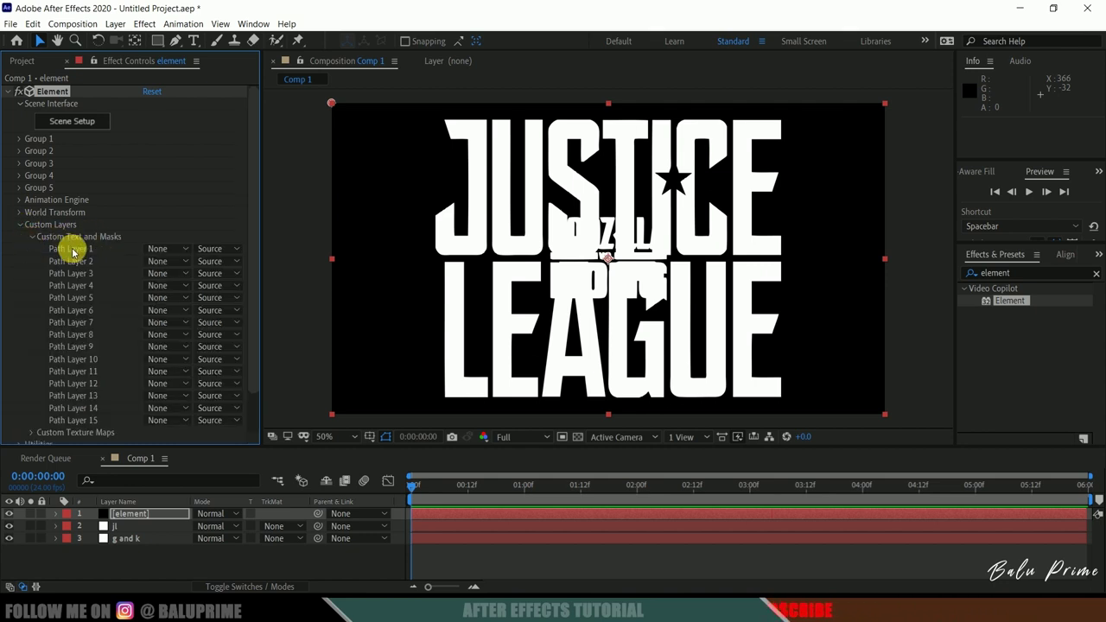
click(166, 249)
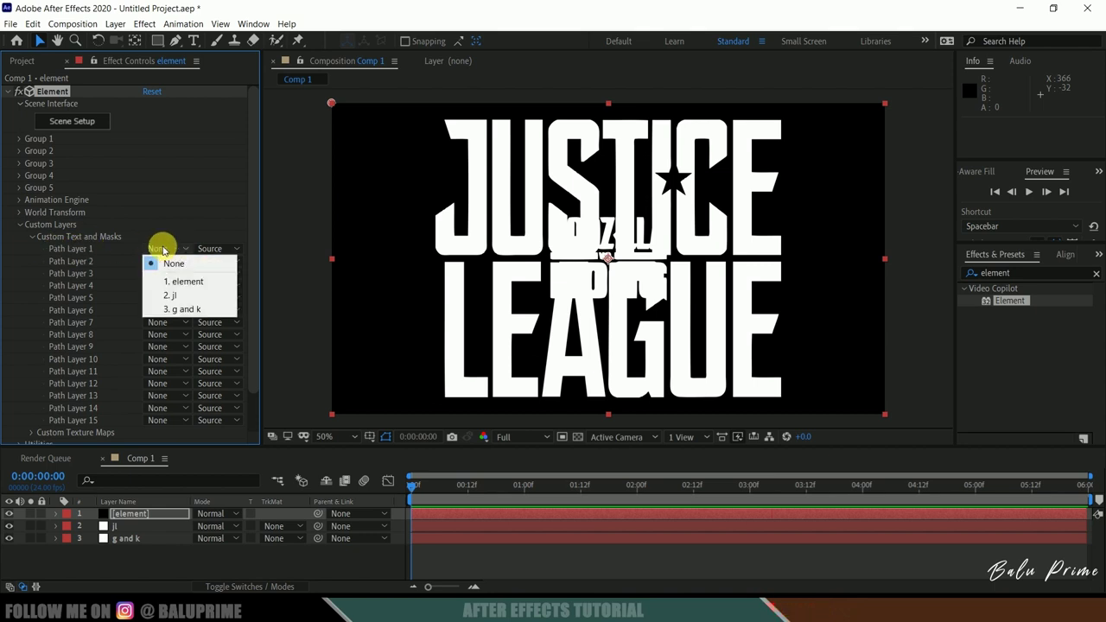
click(182, 296)
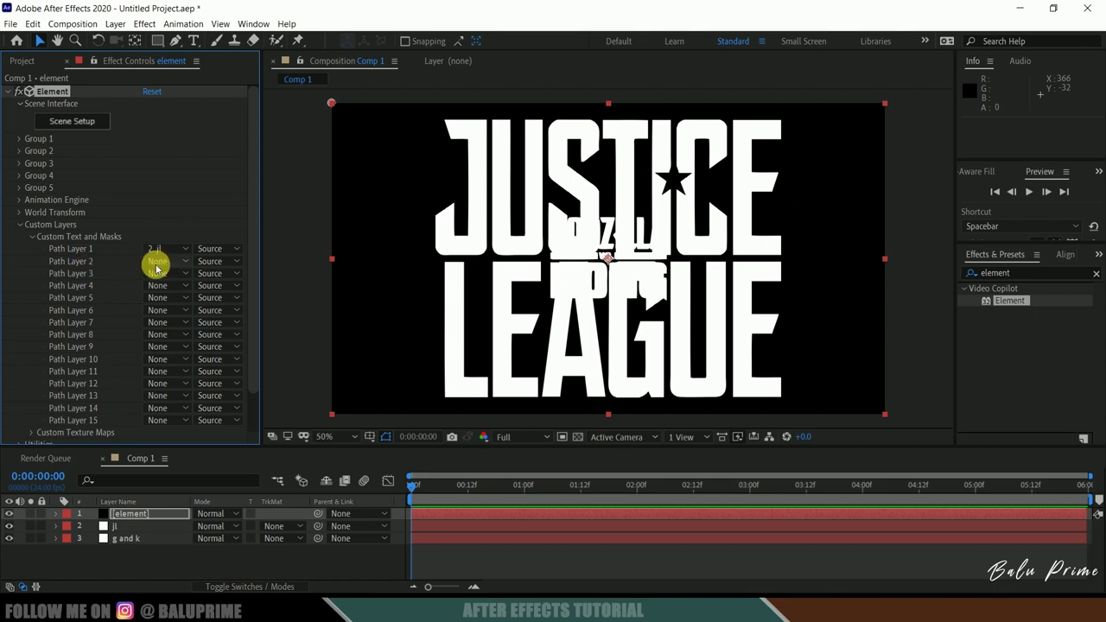
click(163, 261)
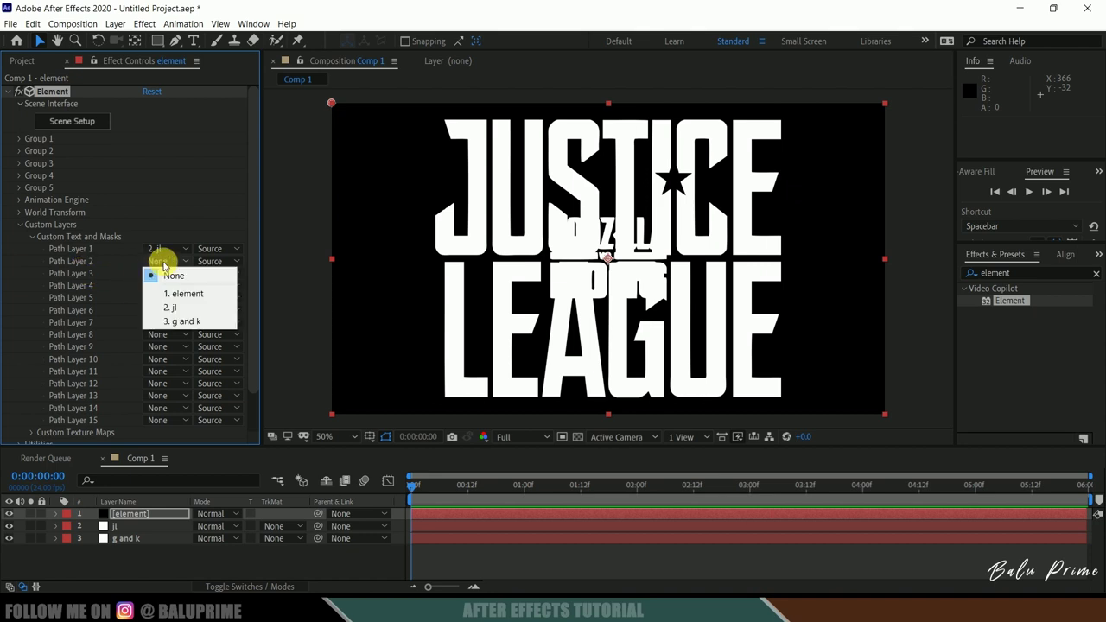
click(194, 323)
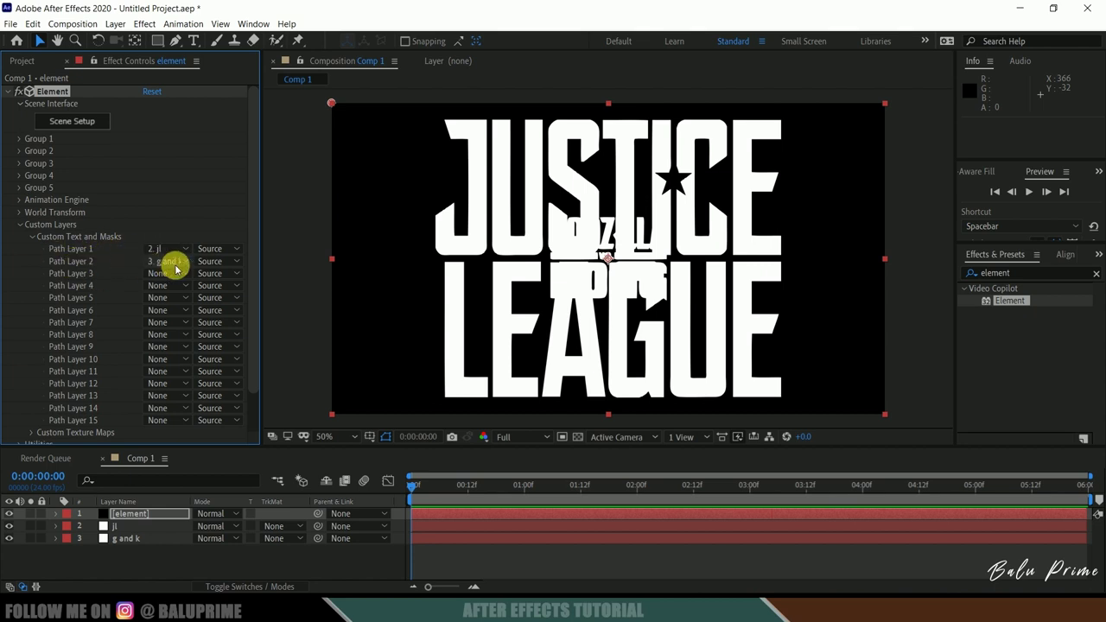
Open Element's Scene Setup and extrude the Justice League logo from Custom Path 1.
click(72, 124)
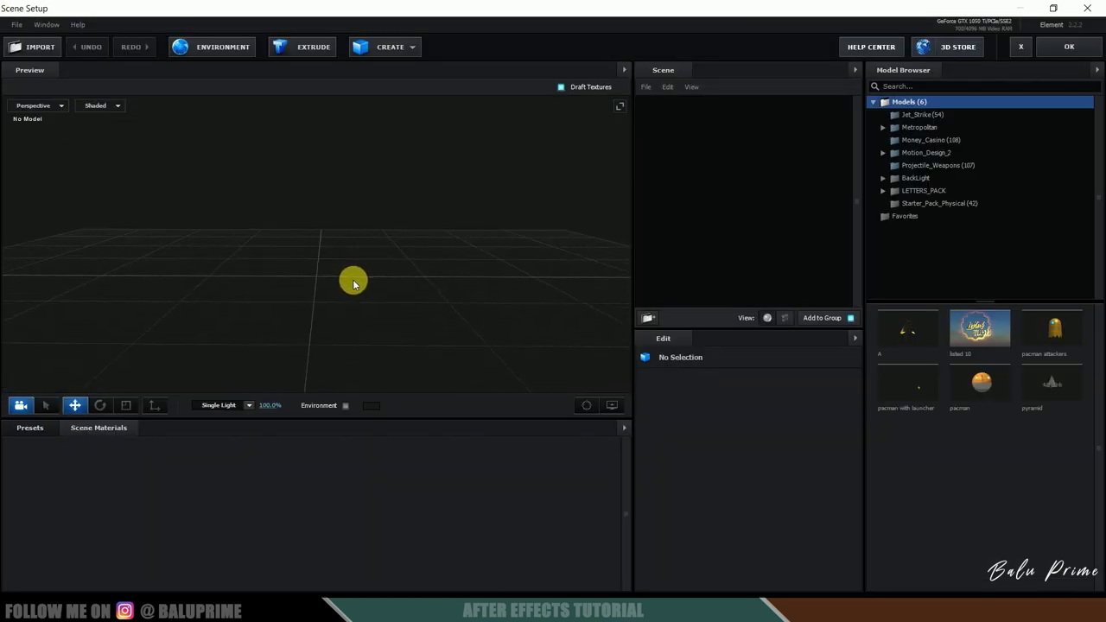
click(303, 46)
scroll(260, 187, down, 3)
drag(321, 185, 353, 254)
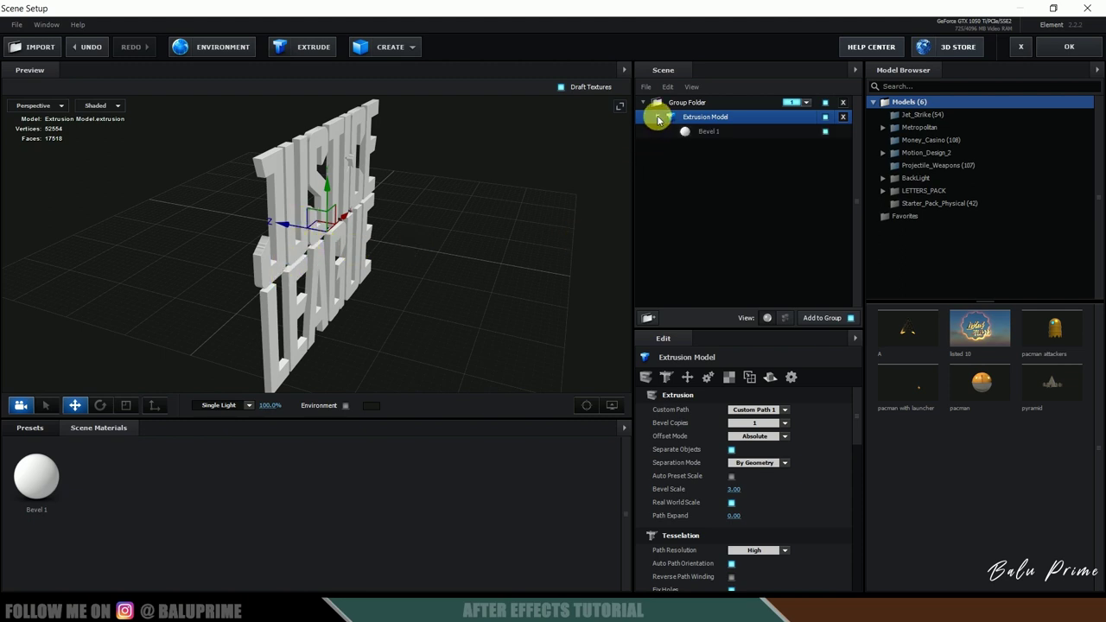
click(714, 141)
click(719, 120)
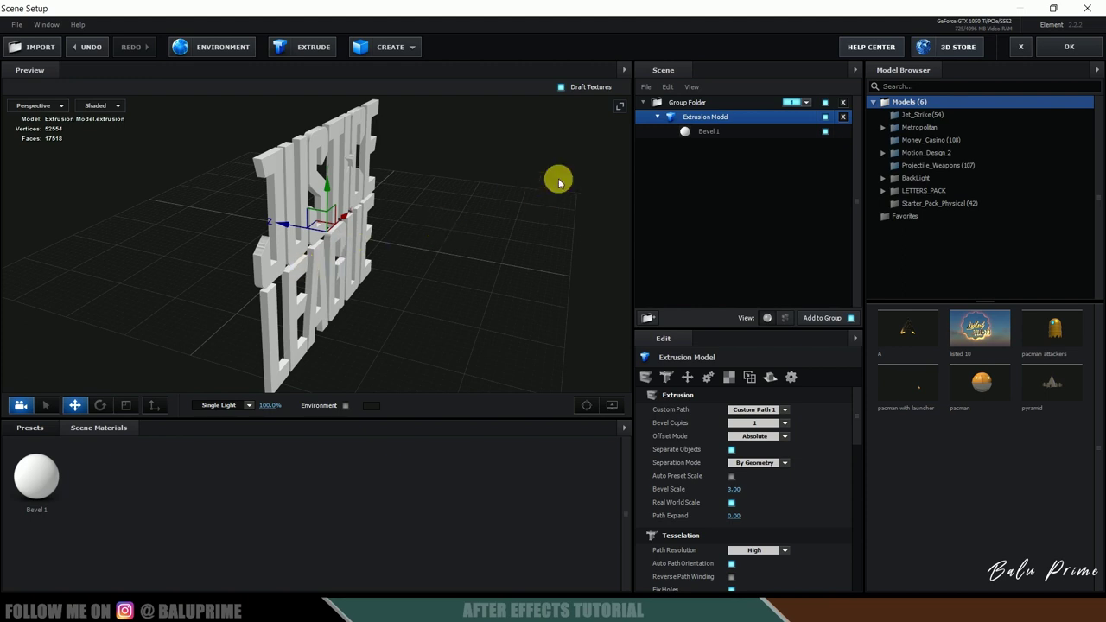
Open the Physical bevel presets for the extruded logo.
click(34, 428)
click(40, 443)
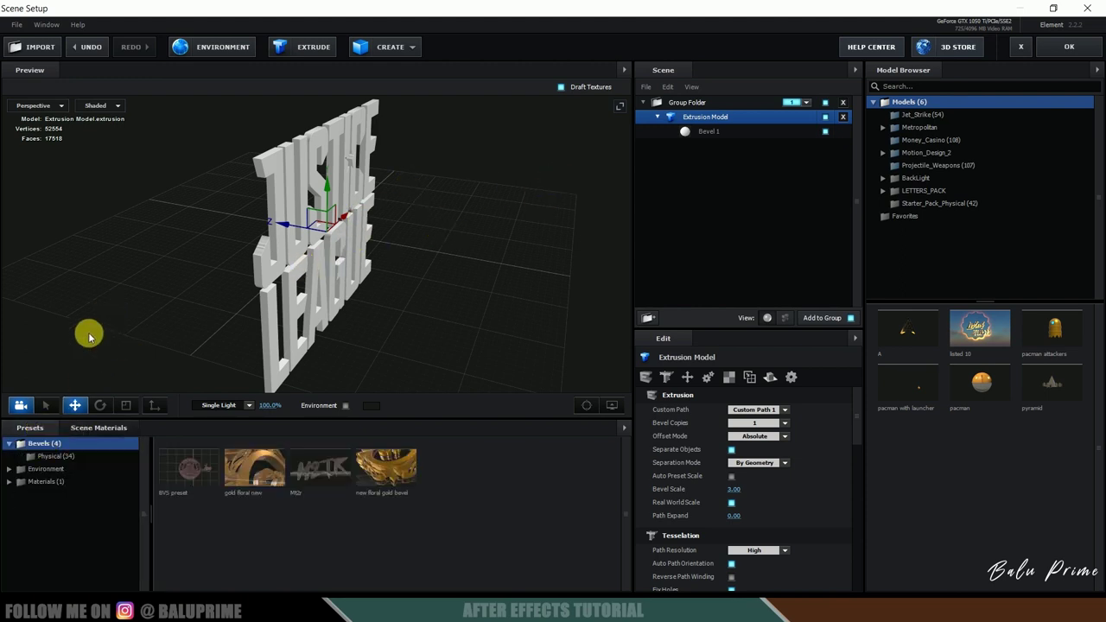
click(57, 456)
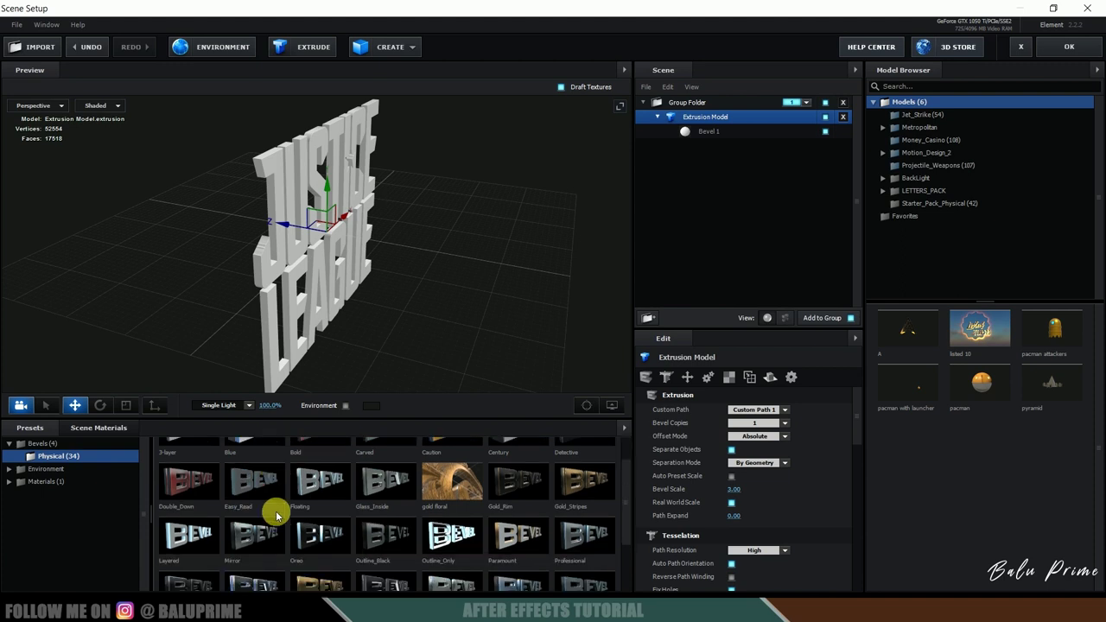
Try a two-bevel Physical preset on the Justice League extrusion.
drag(304, 475, 722, 128)
drag(449, 222, 378, 252)
scroll(395, 314, up, 5)
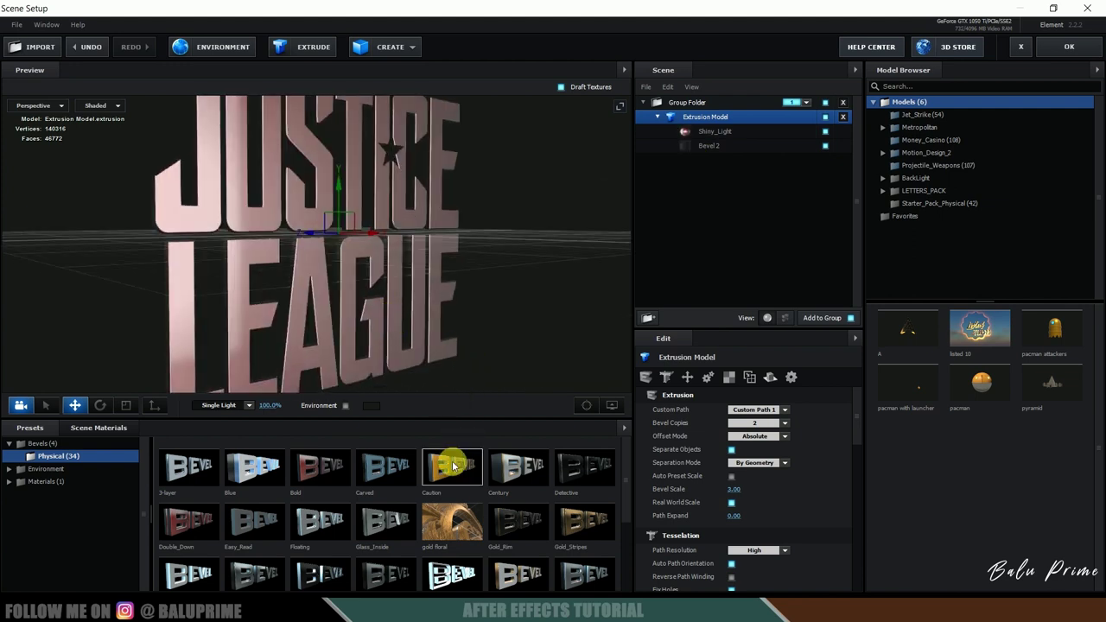
Apply the Caution bevel preset to the Justice League extrusion and stretch its depth to about 358%.
drag(453, 466, 702, 130)
drag(437, 263, 484, 275)
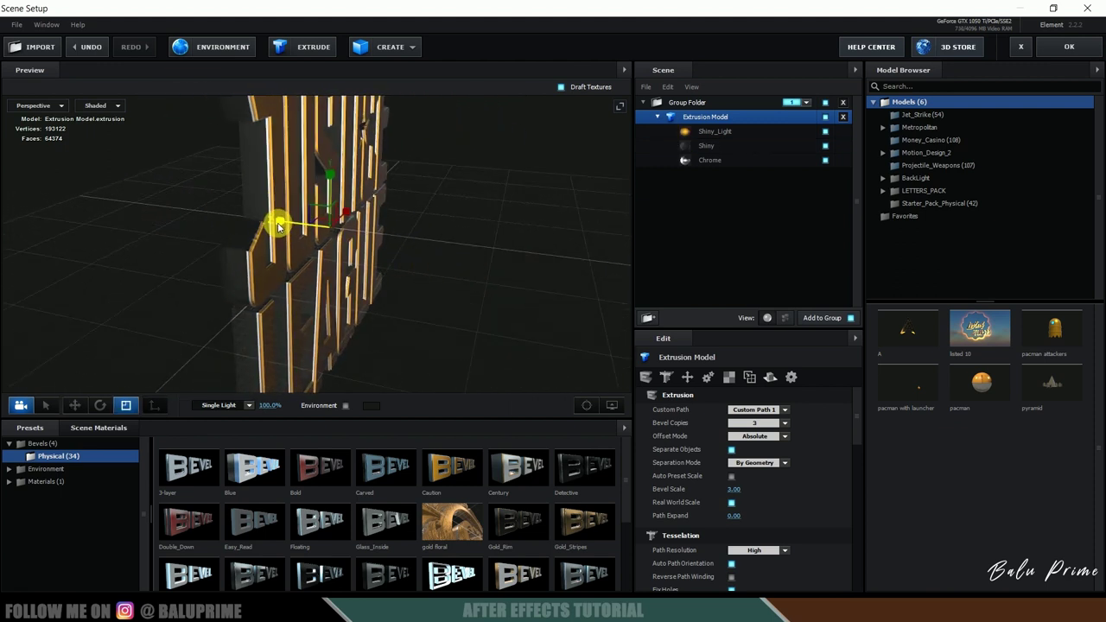
drag(493, 316, 444, 296)
scroll(419, 306, down, 3)
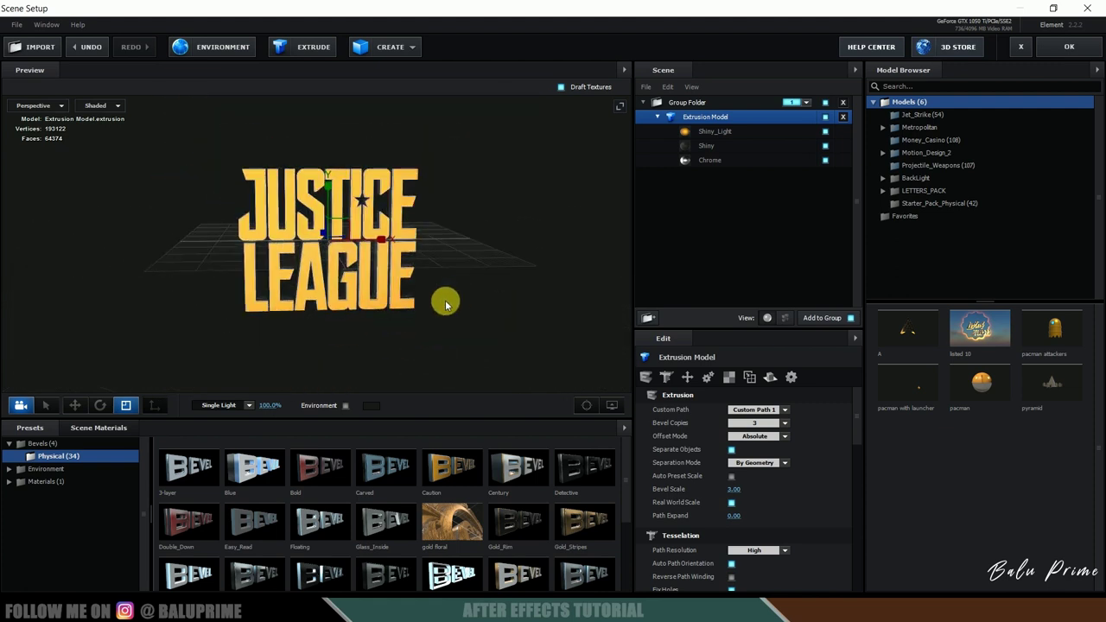
scroll(440, 299, up, 3)
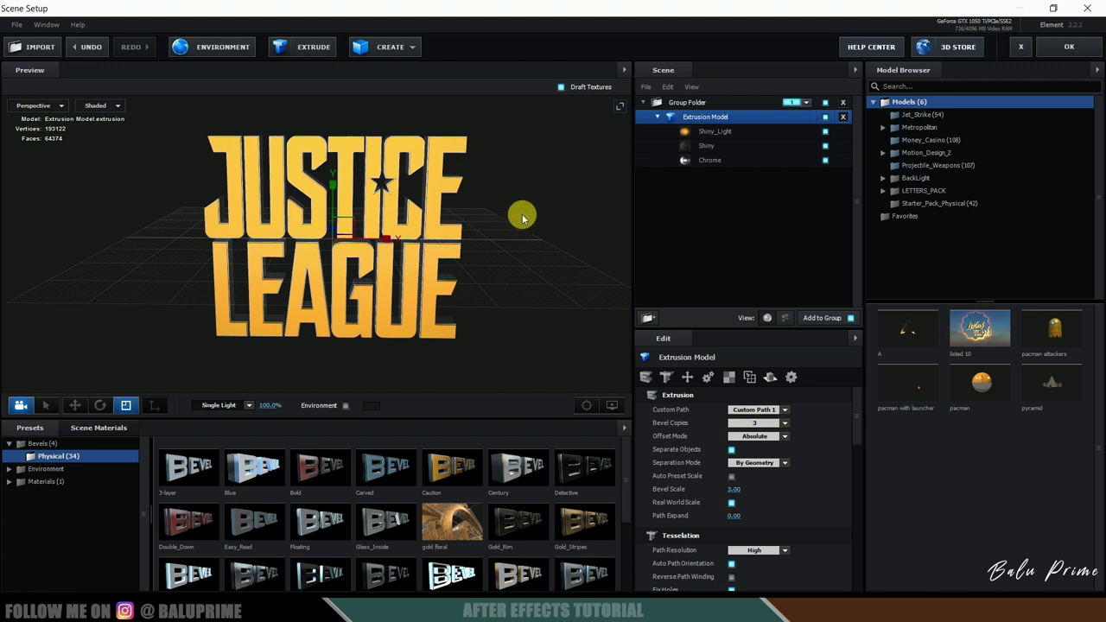
Duplicate the Justice League extrusion model and set the copy's custom path to Custom Path 2.
click(656, 117)
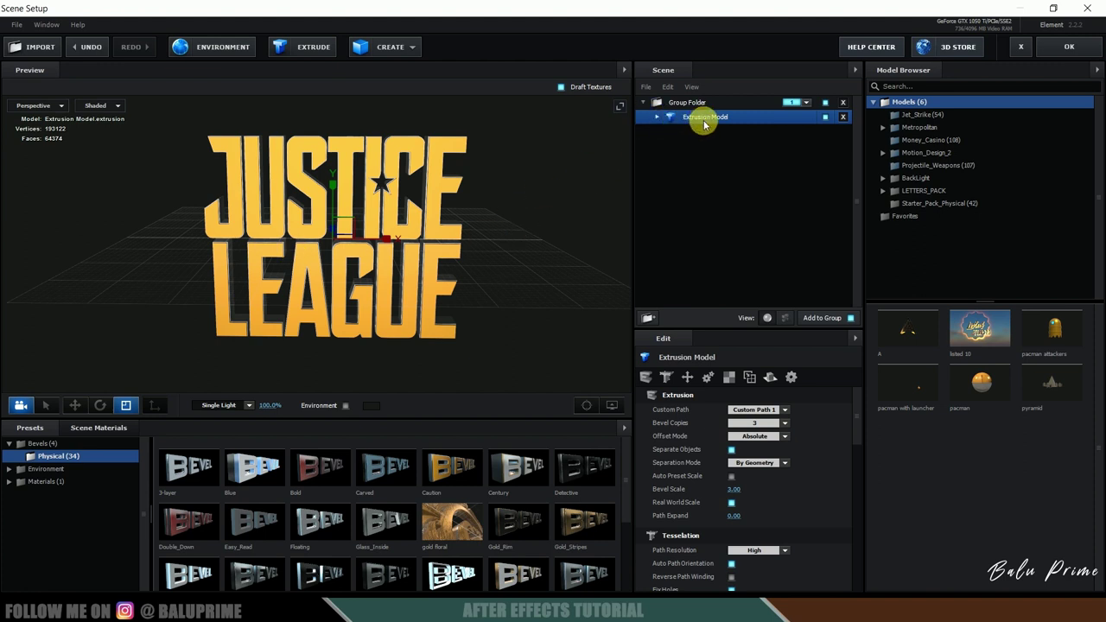
right_click(704, 121)
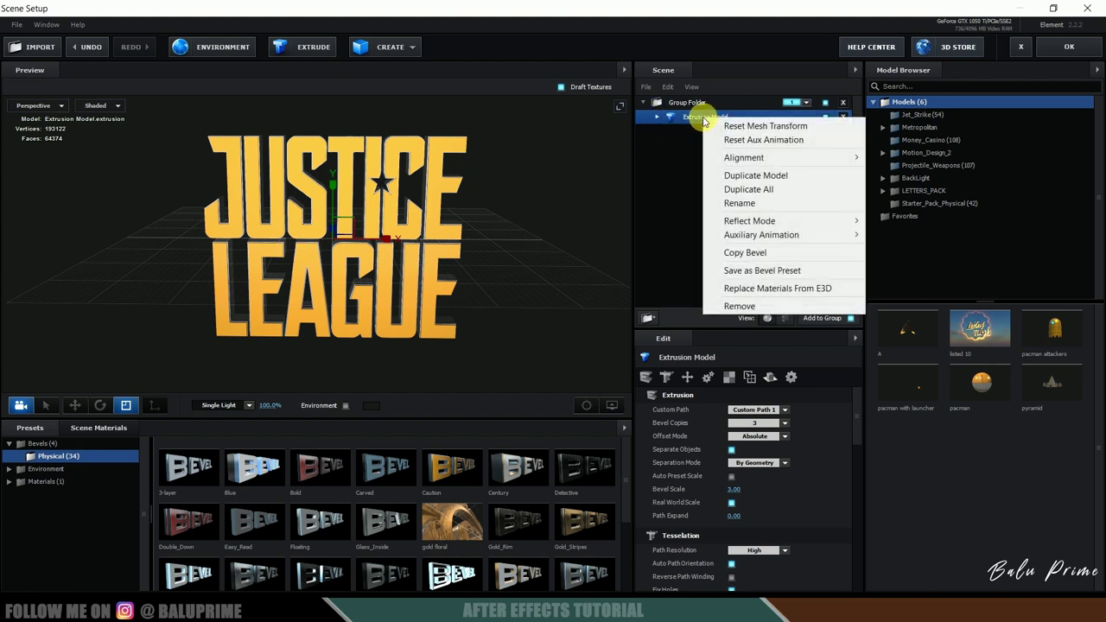
click(756, 175)
click(712, 132)
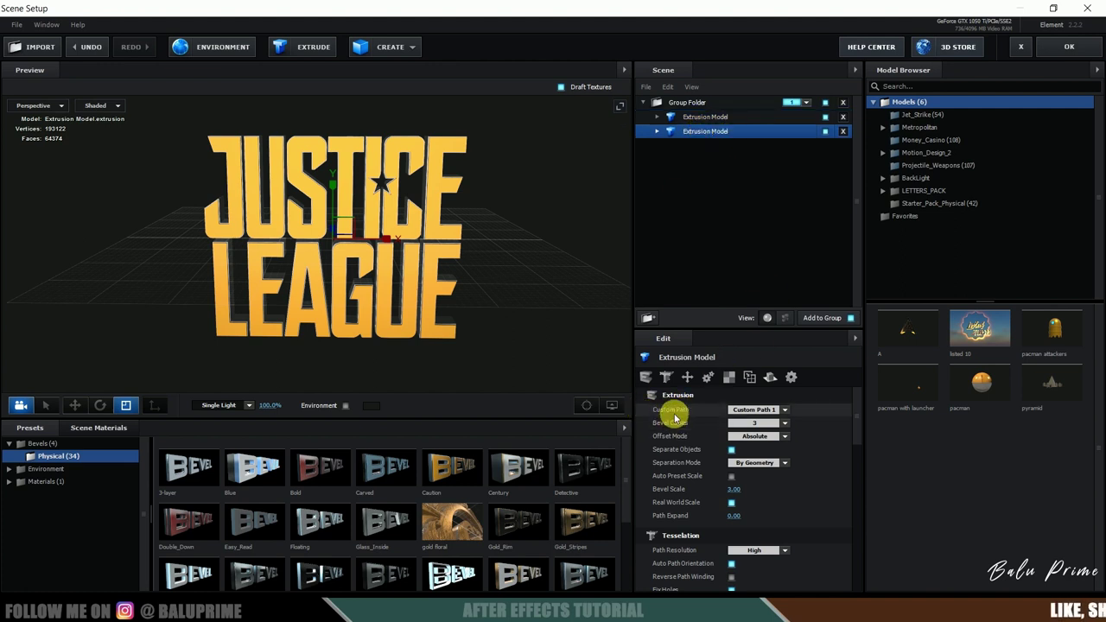
click(784, 411)
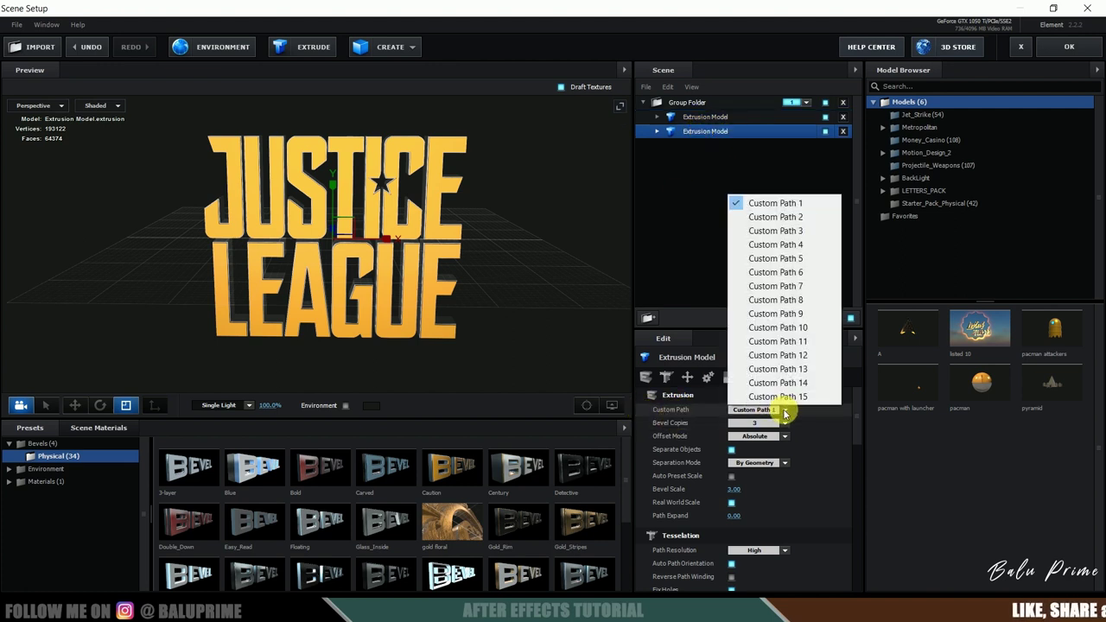
click(779, 216)
Move the Godzilla vs. Kong extrusion forward of the Justice League logo, to a Z position of about -1.43.
drag(486, 283, 444, 276)
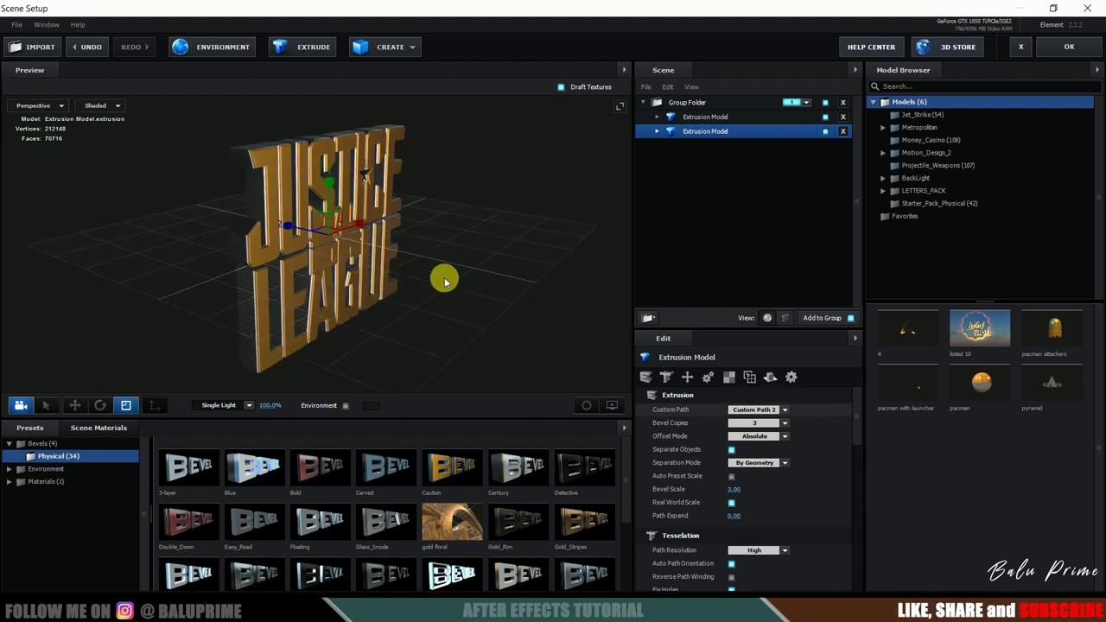
key(w)
drag(288, 217, 515, 312)
click(759, 410)
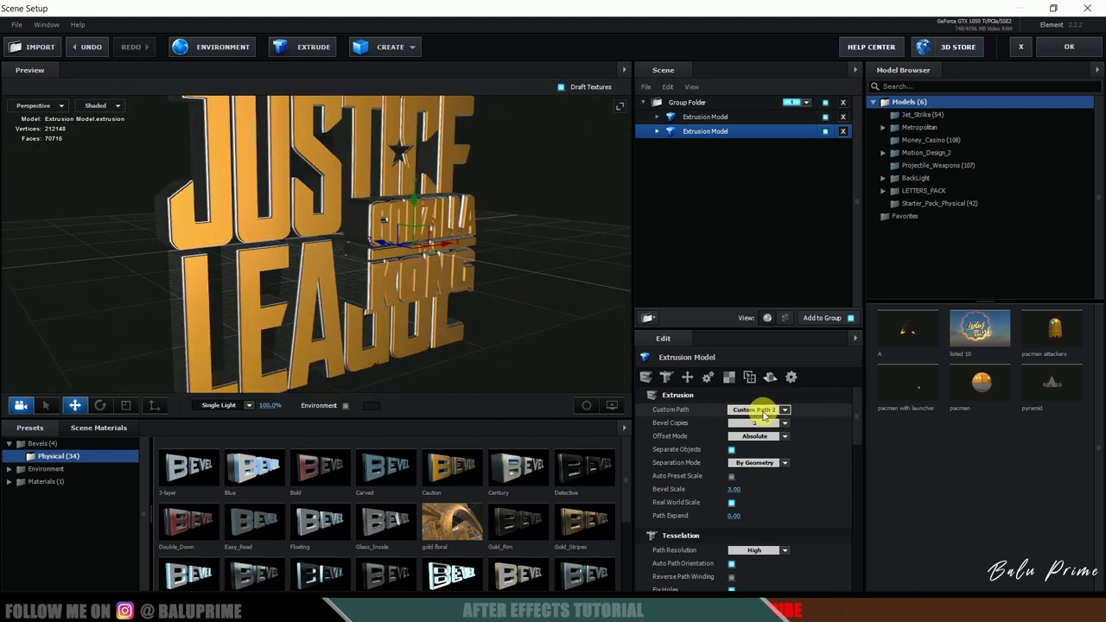
Scale the Justice League extrusion down proportionally to about 39.5% in width and height.
click(702, 117)
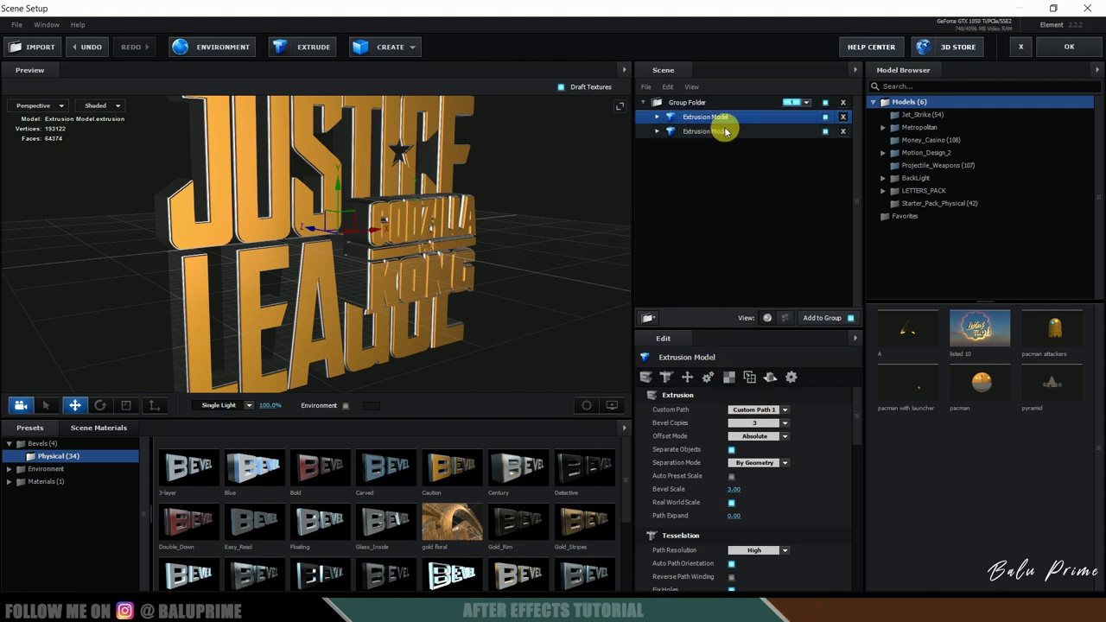
scroll(798, 425, down, 5)
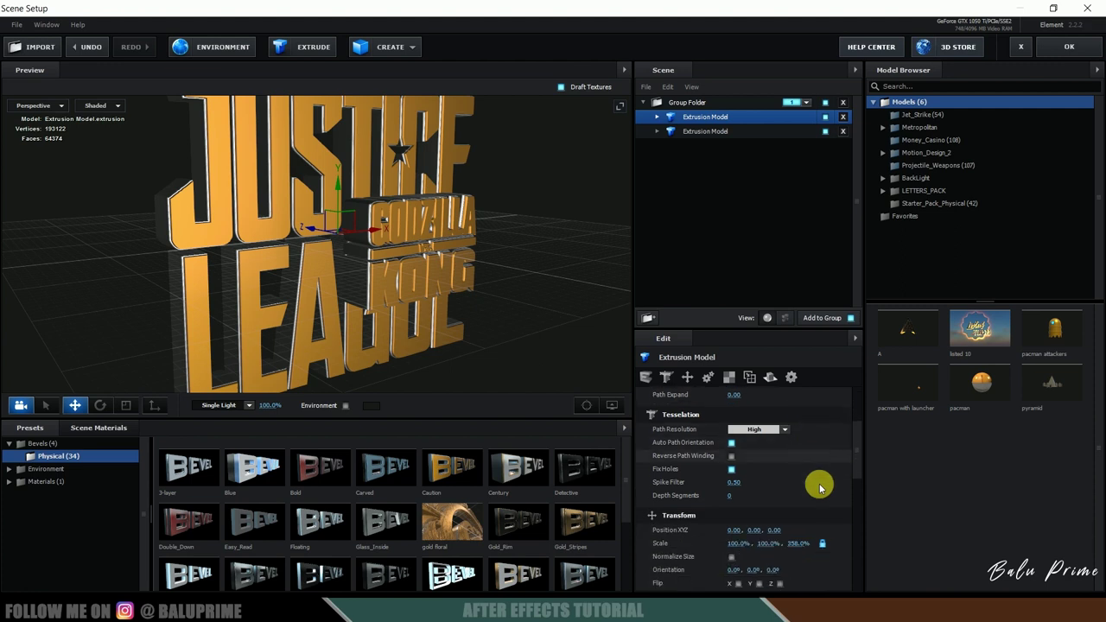
drag(741, 551, 683, 557)
drag(395, 299, 476, 285)
Reduce the depth scale of the Godzilla vs. Kong extrusion to about 149.5%.
click(754, 131)
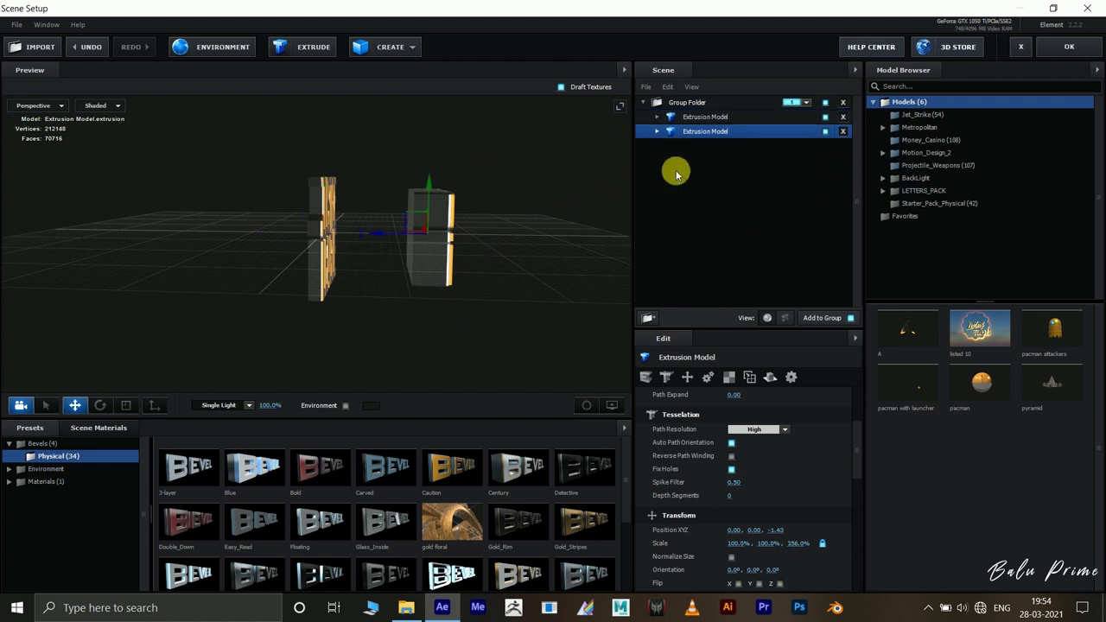
drag(457, 247, 484, 244)
key(r)
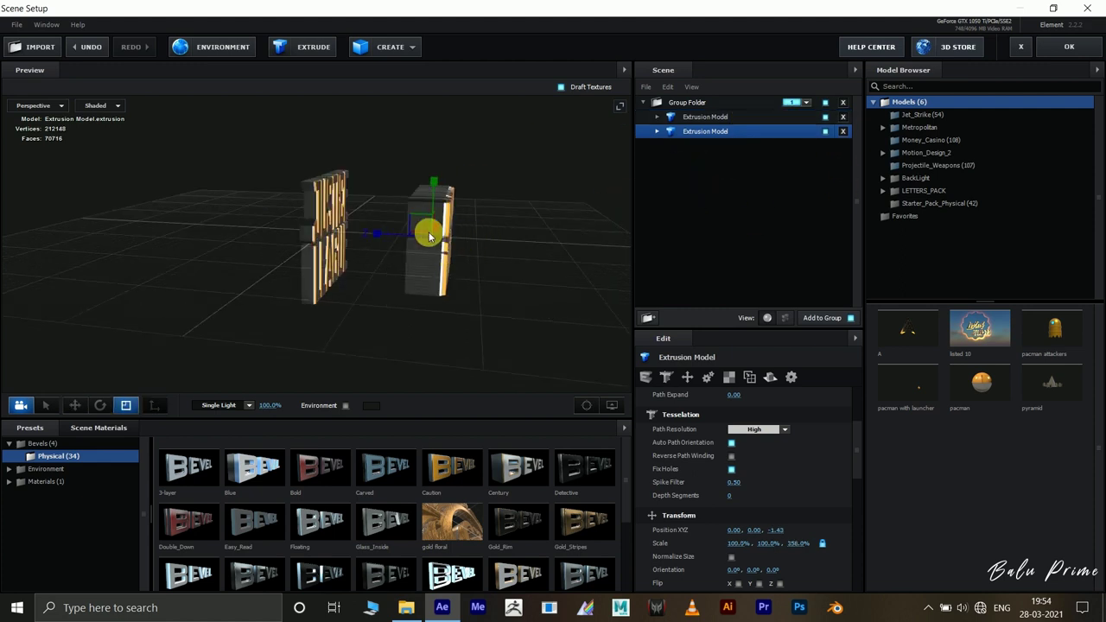
drag(373, 237, 391, 239)
drag(593, 284, 493, 309)
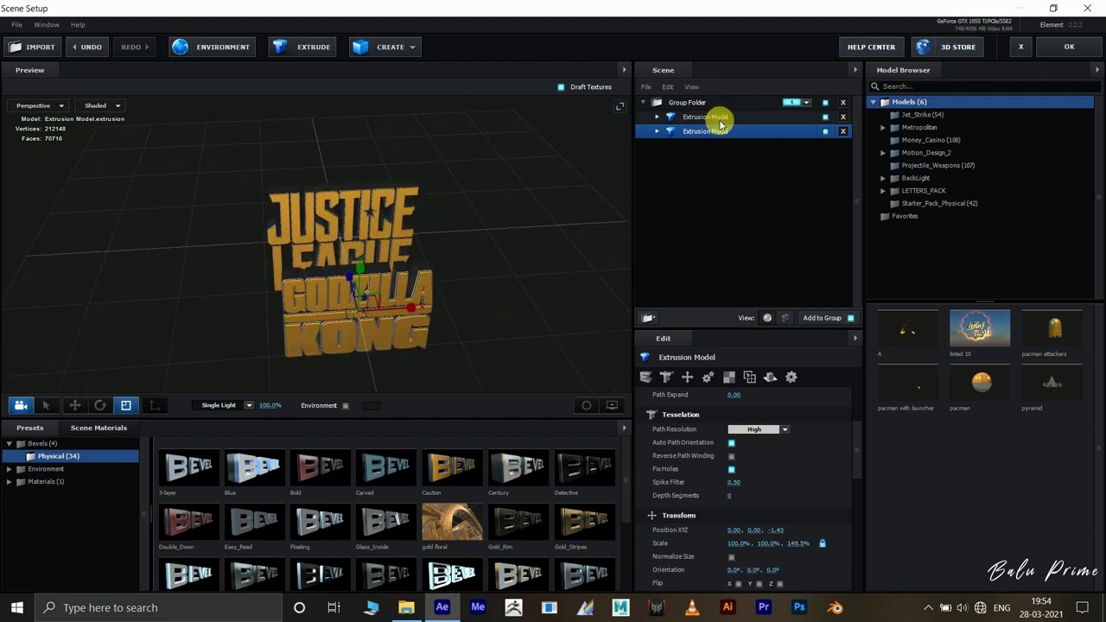
Rename the Justice League extrusion model as "jl".
click(703, 116)
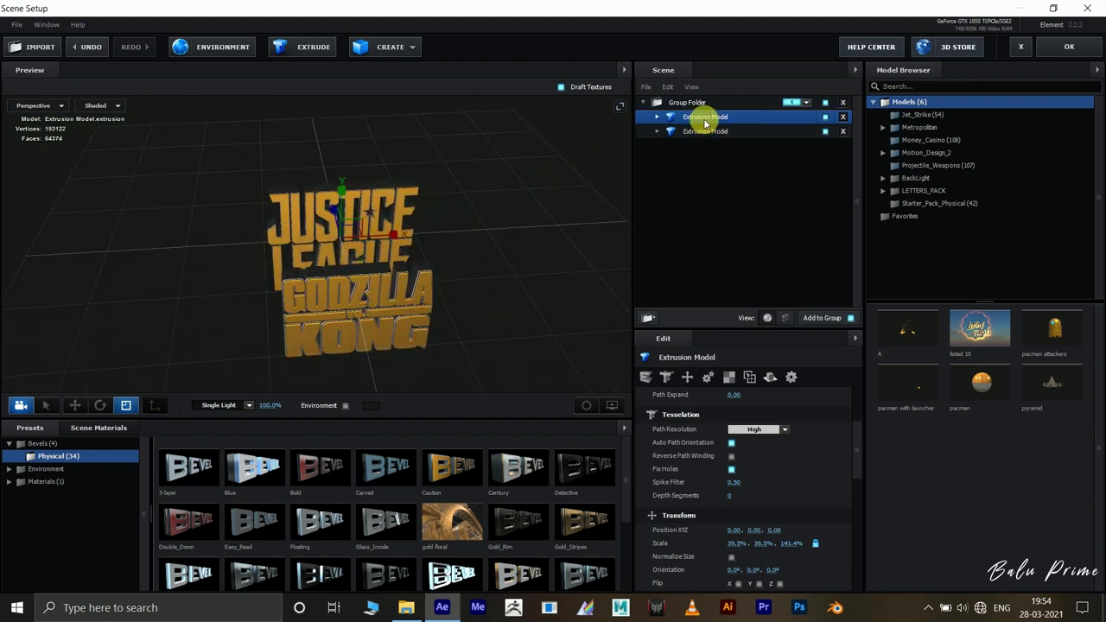
right_click(704, 117)
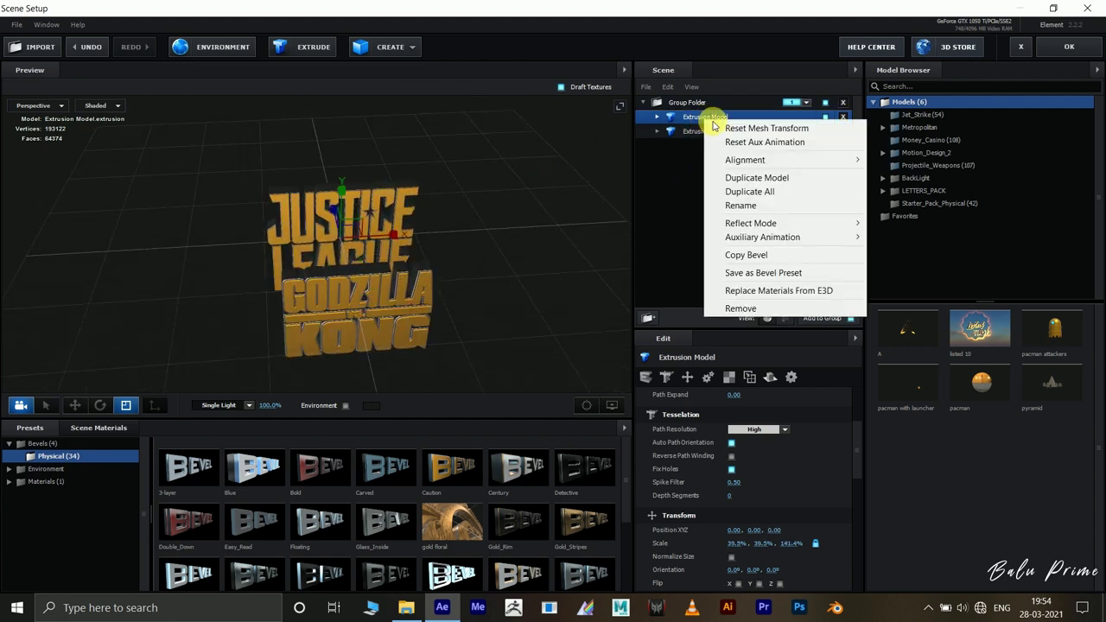
click(750, 205)
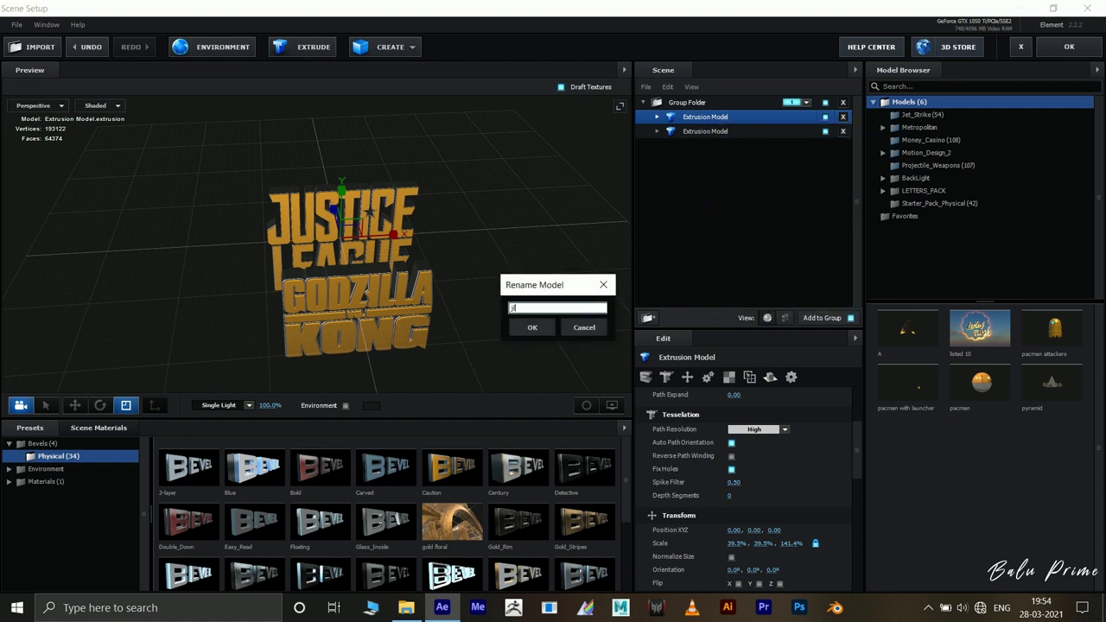
click(532, 327)
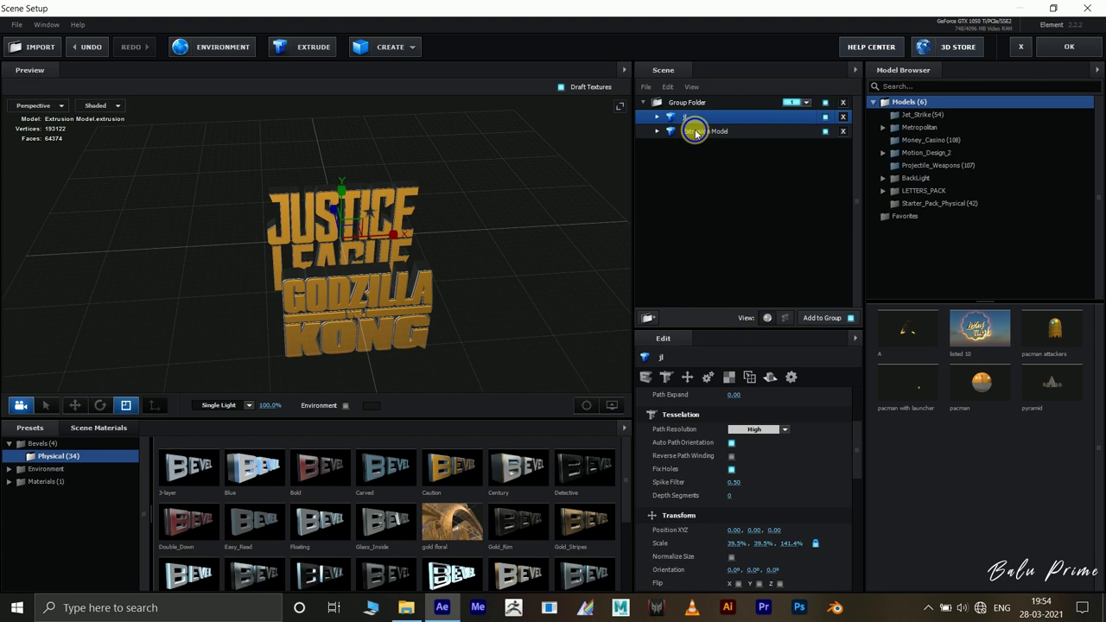
Rename the Godzilla vs. Kong extrusion model as "gk".
click(697, 131)
right_click(697, 131)
click(745, 219)
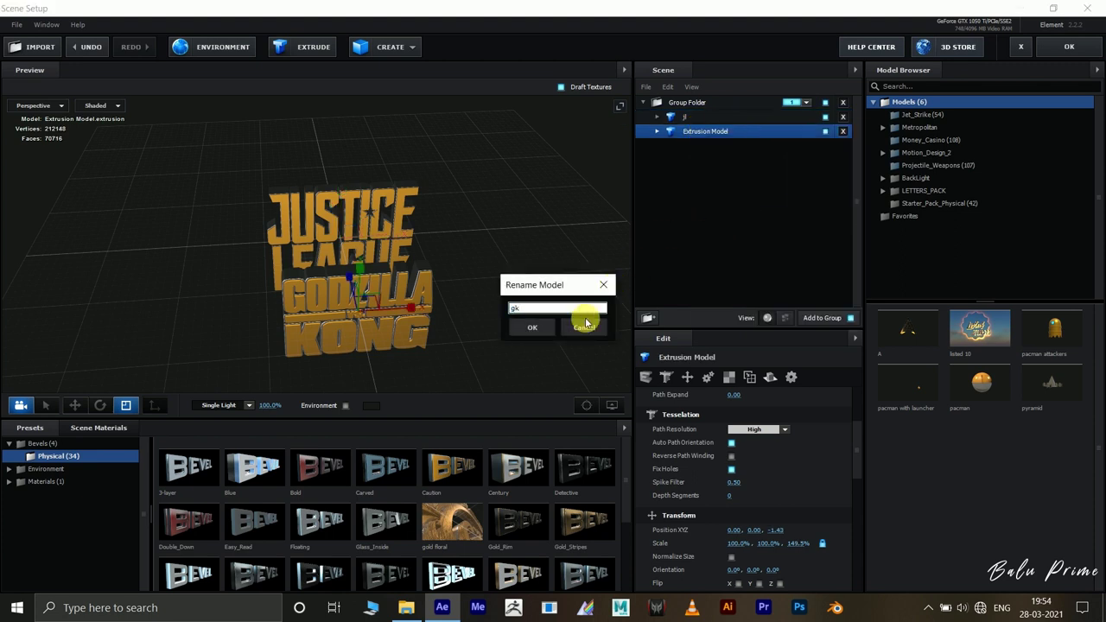
click(531, 327)
drag(511, 279, 548, 221)
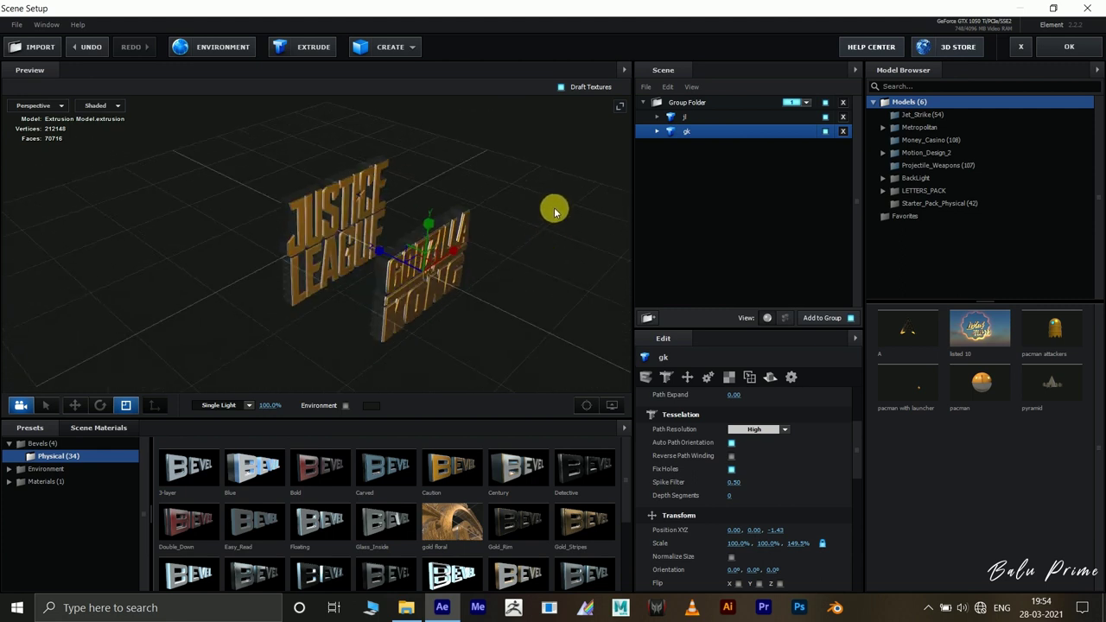
Hide the jl and gk extrusions and create a cylinder primitive in the scene.
click(825, 117)
click(825, 130)
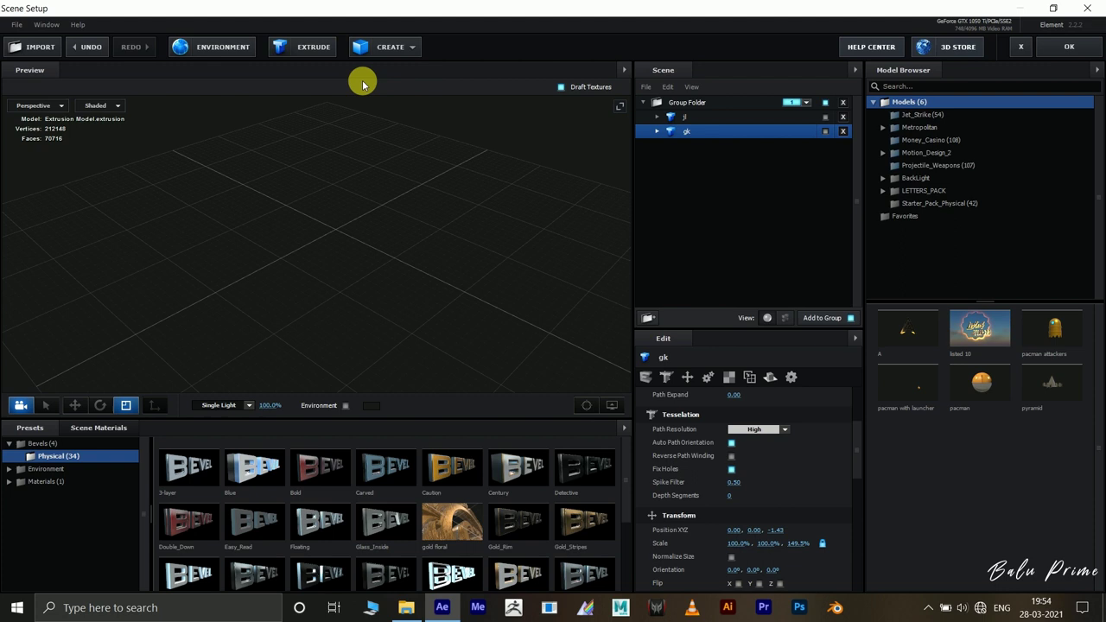
click(382, 46)
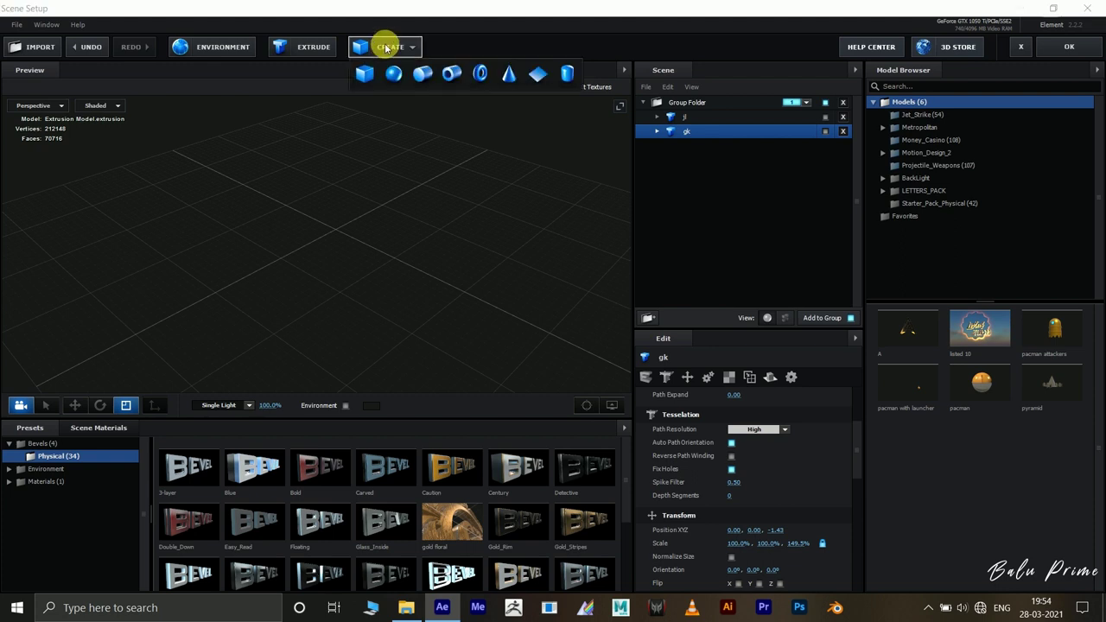
click(422, 80)
scroll(416, 257, up, 2)
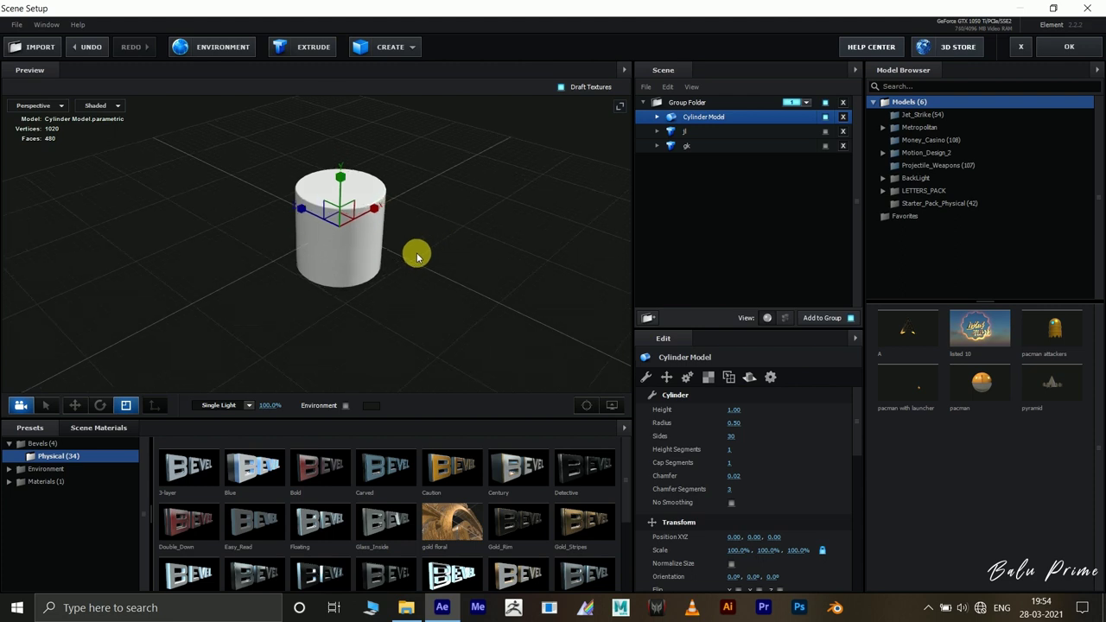
Rotate the cylinder about its X axis to an orientation of 90° so its flat cap faces forward.
click(100, 406)
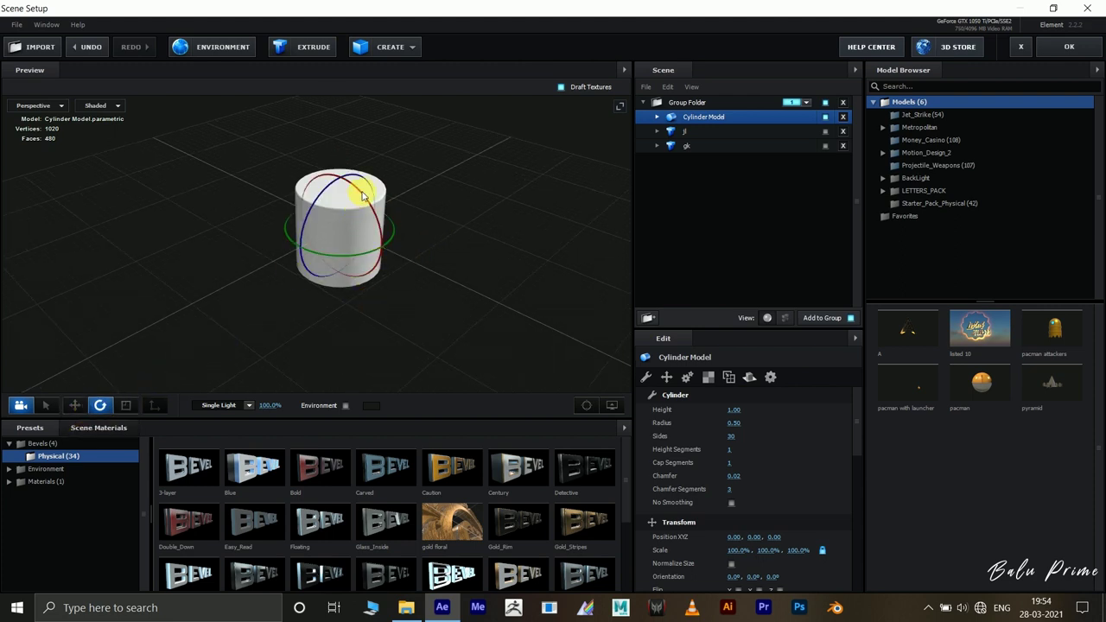
drag(363, 194, 375, 267)
scroll(759, 558, down, 1)
scroll(752, 545, down, 1)
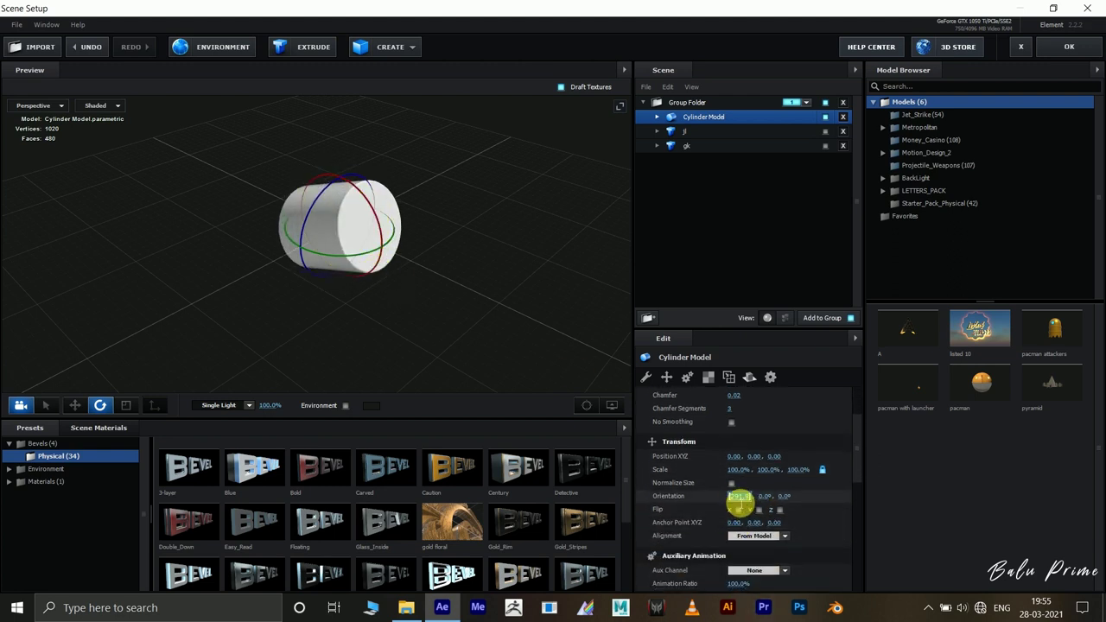
key(Return)
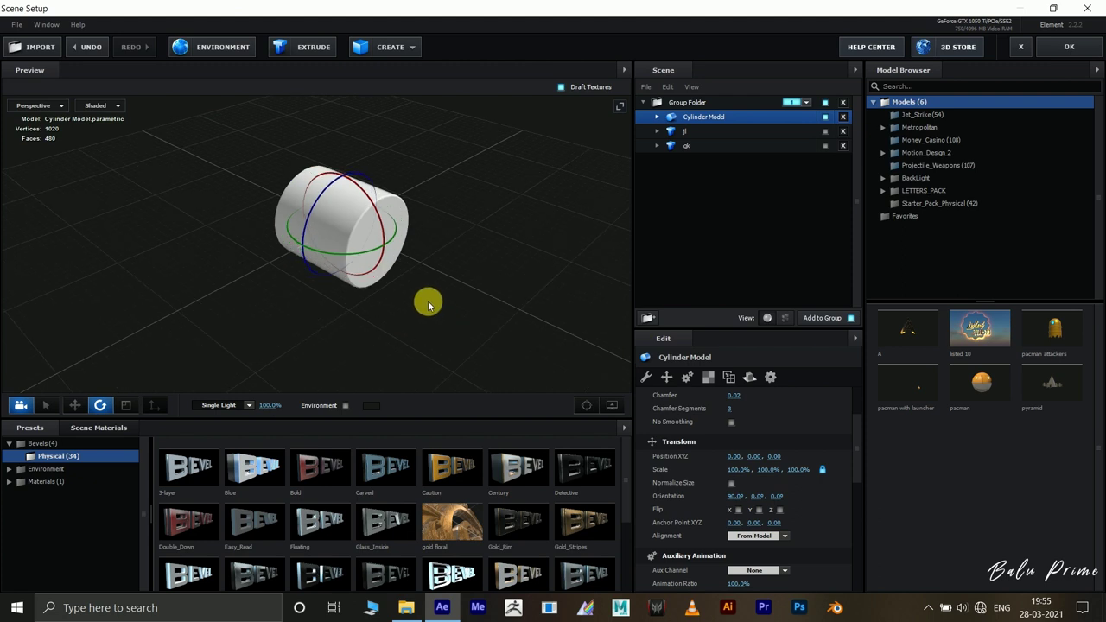
Scale the cylinder up uniformly to about 282.5% and flatten it into a disc with a height of about 0.07.
drag(739, 471, 845, 506)
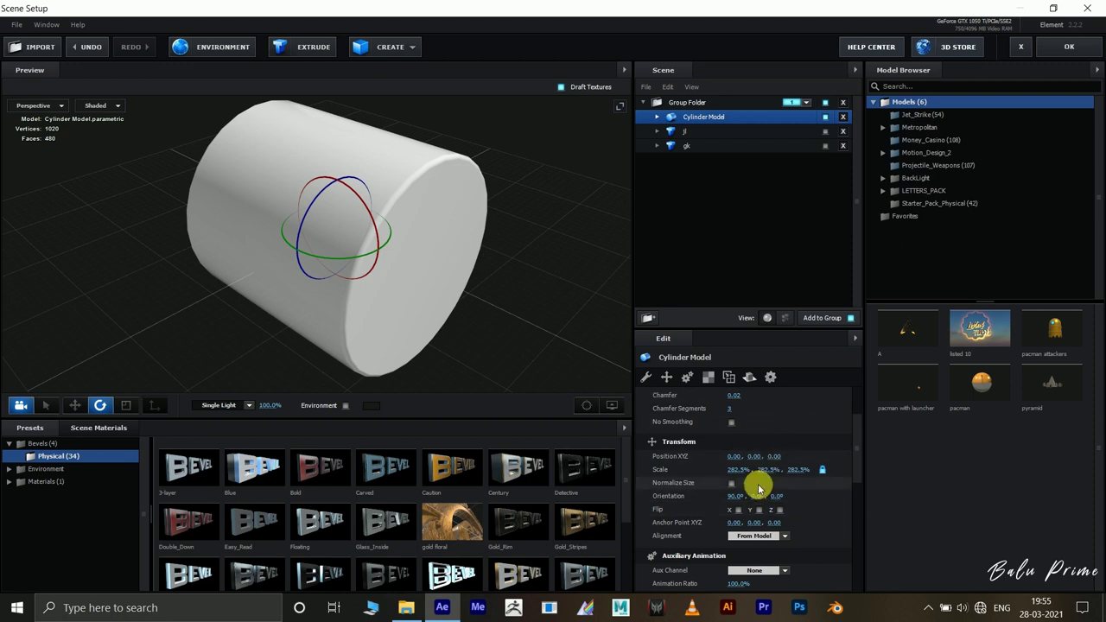
scroll(782, 434, up, 2)
scroll(781, 434, up, 1)
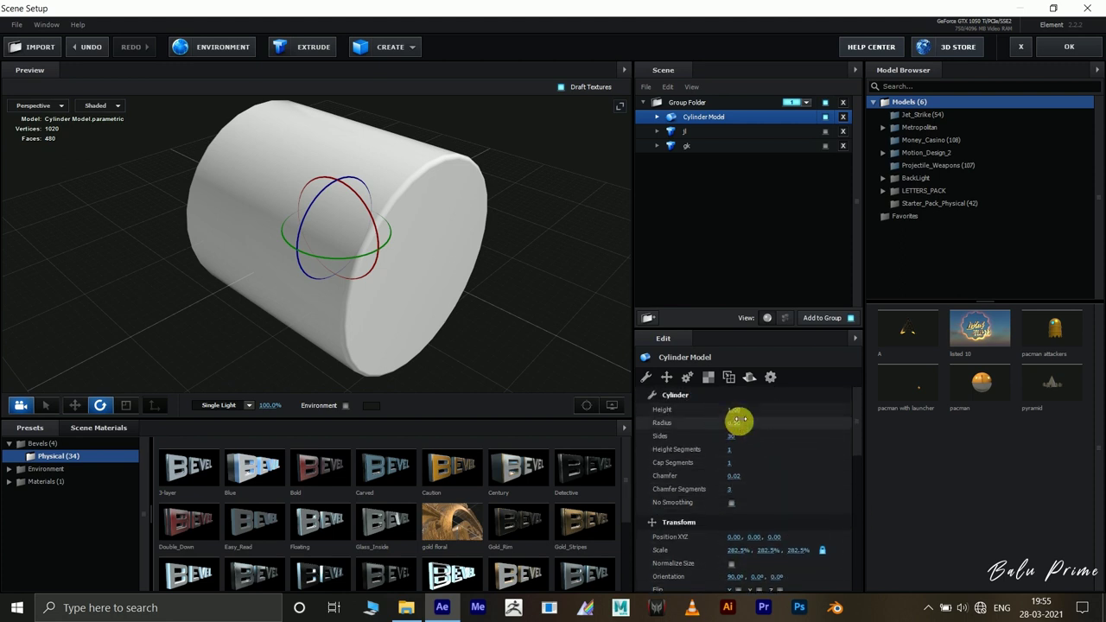
drag(741, 416, 686, 415)
scroll(427, 294, up, 5)
drag(230, 297, 433, 225)
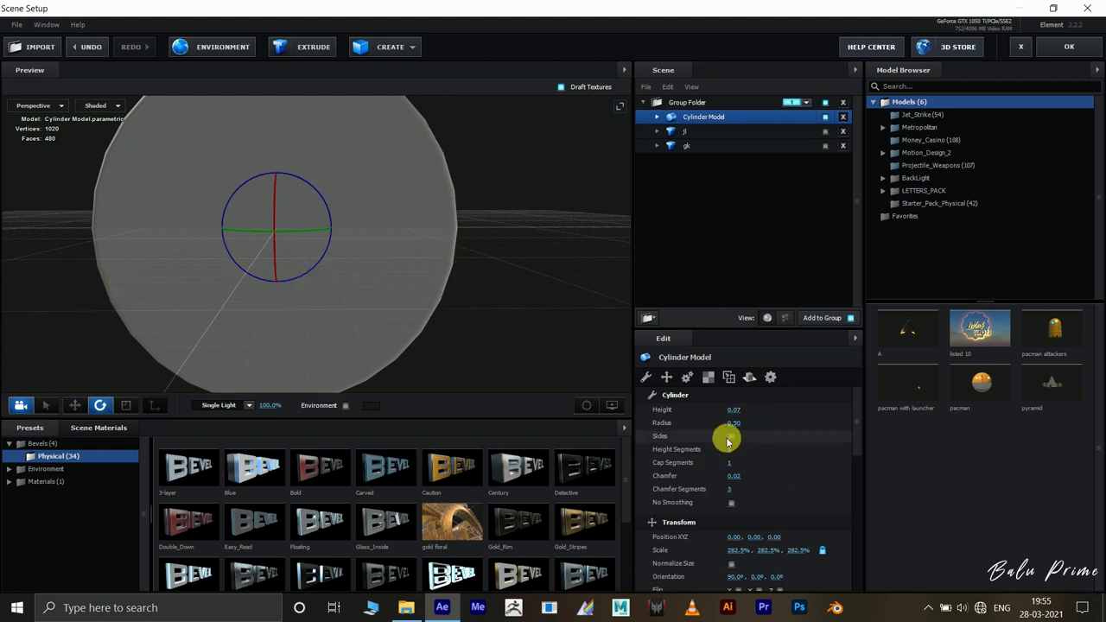
Smooth the disc's outline by setting the cylinder's sides to 90.
drag(737, 438, 784, 443)
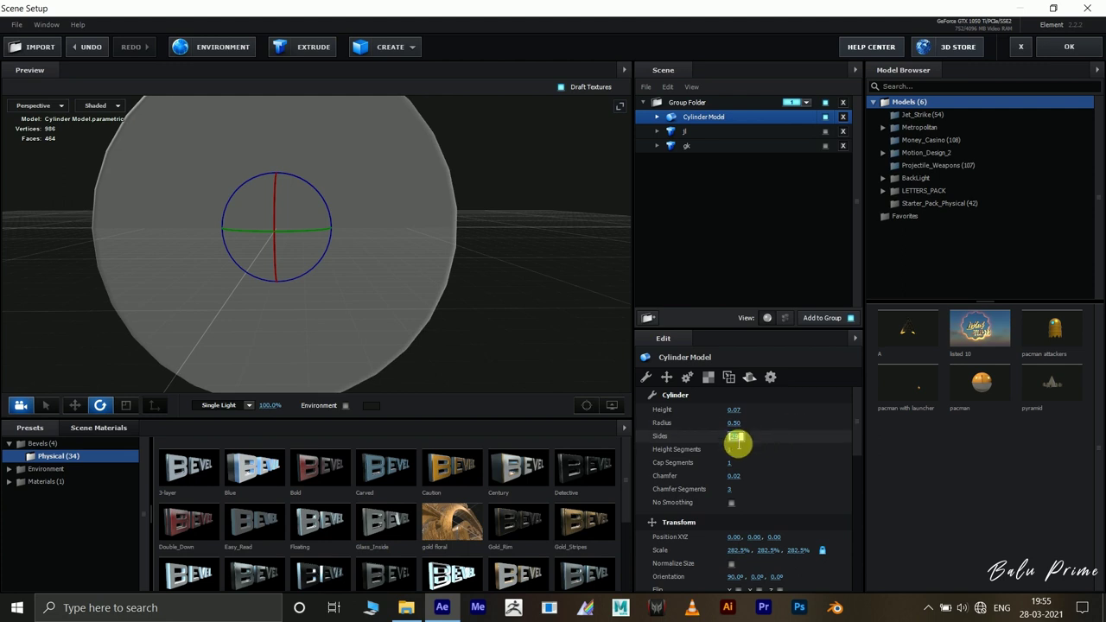
text(90)
key(Return)
scroll(469, 227, up, 2)
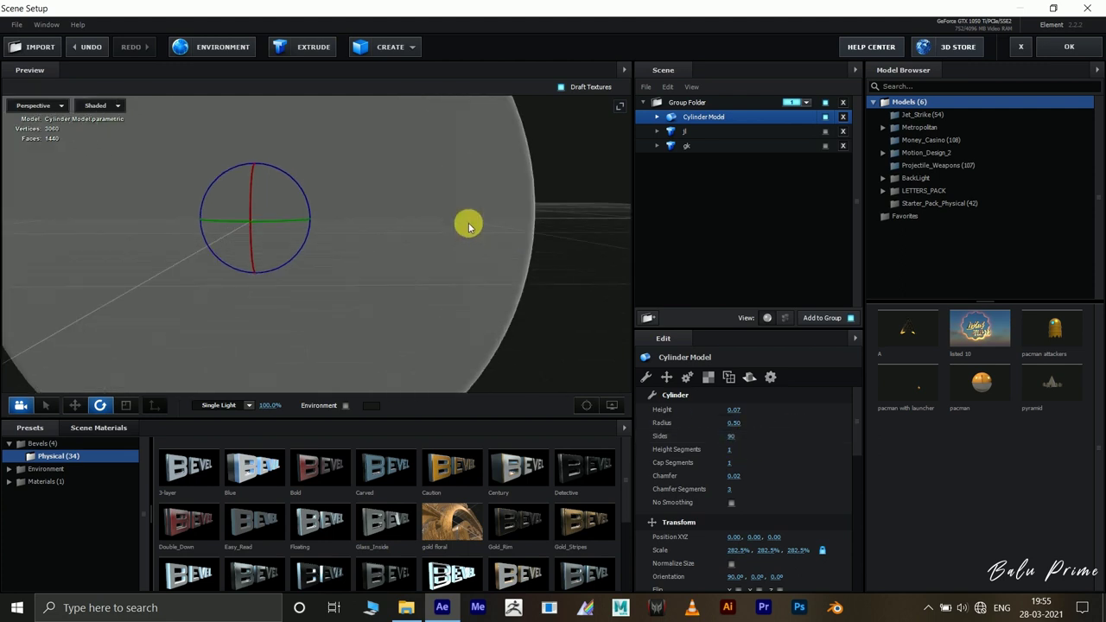
drag(537, 211, 426, 275)
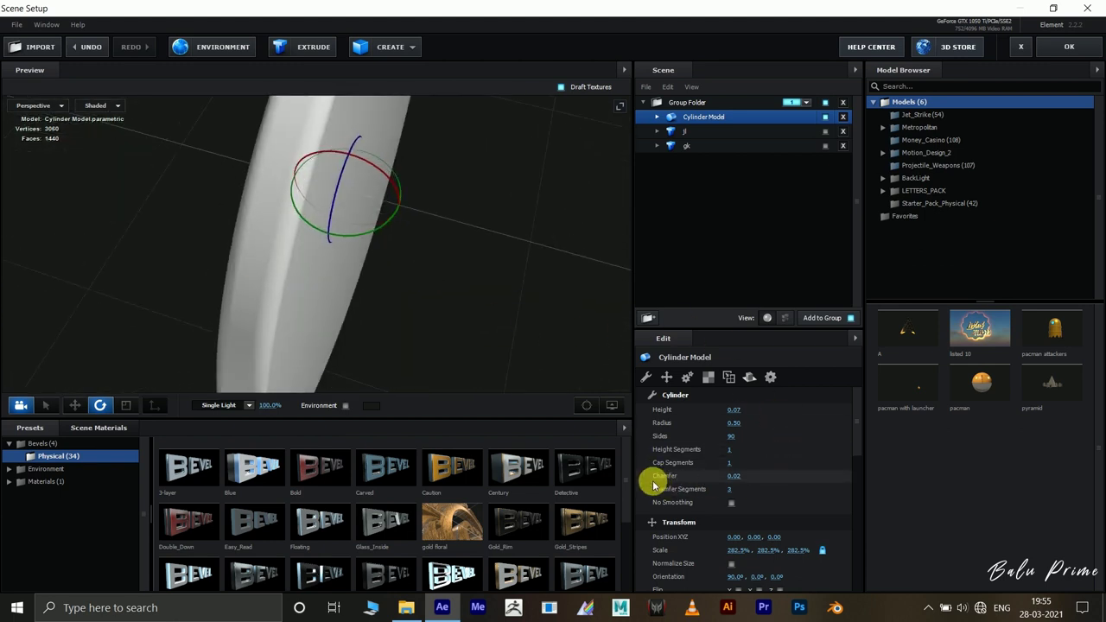
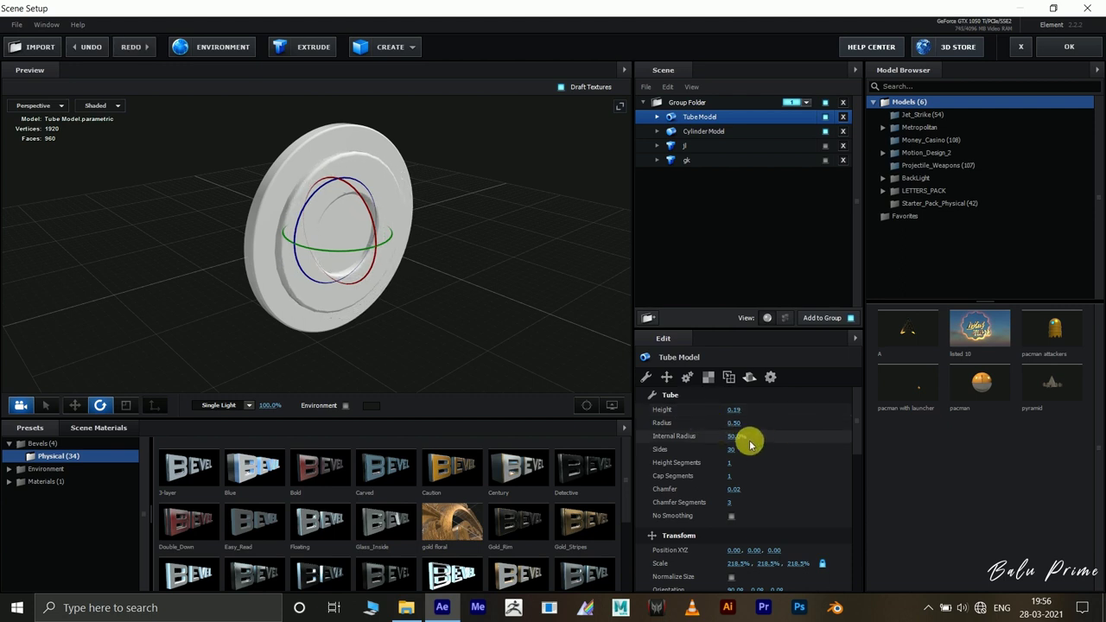
Set the tube's internal radius to 85% and scale the tube uniformly to about 251%.
drag(746, 437, 757, 437)
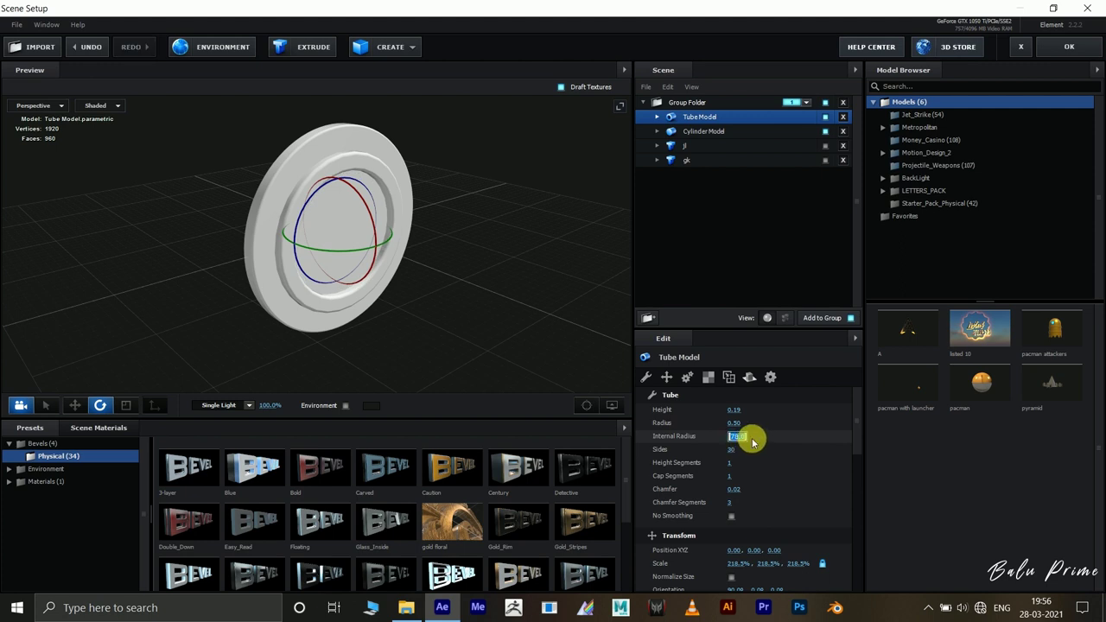
key(Return)
drag(299, 292, 497, 287)
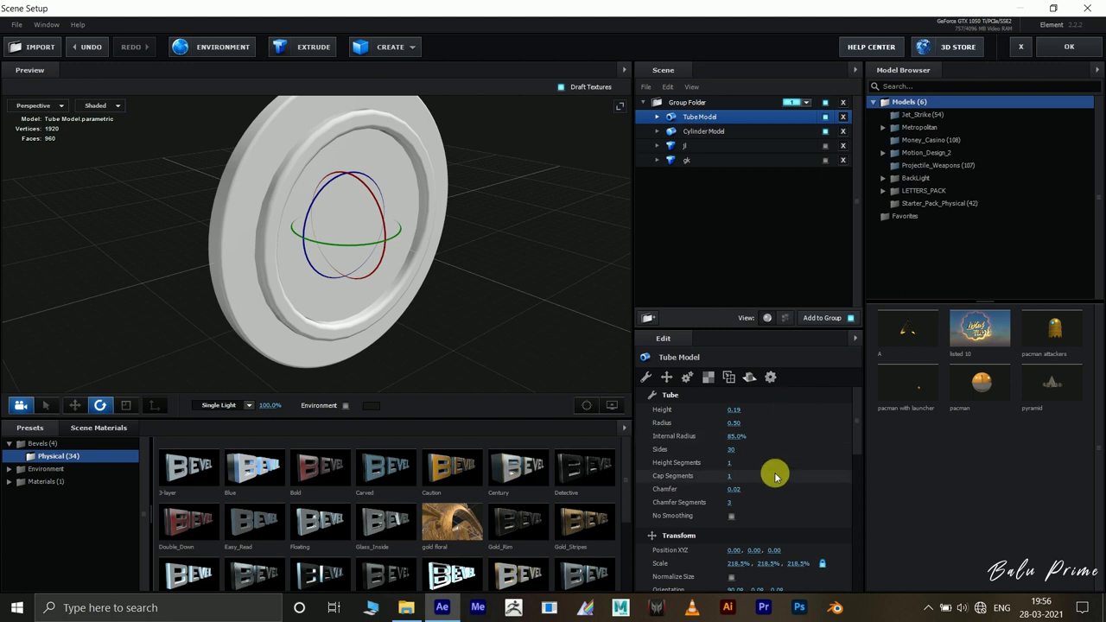
scroll(773, 505, down, 3)
drag(743, 487, 777, 487)
drag(519, 237, 221, 197)
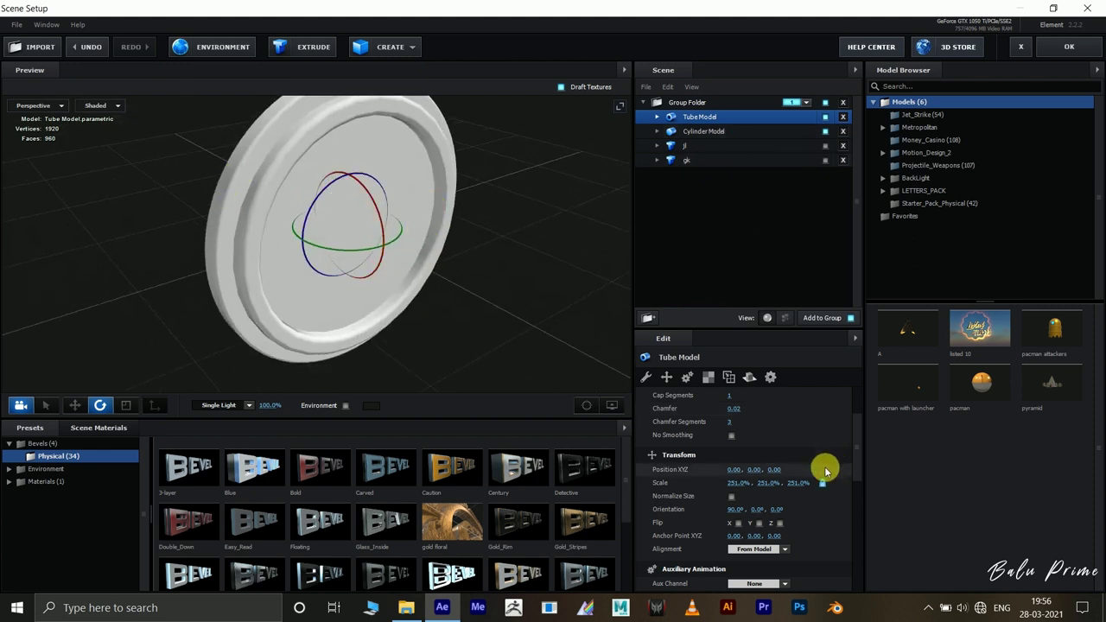
Set the tube's sides to 90 and its chamfer to 0.01.
scroll(827, 471, up, 3)
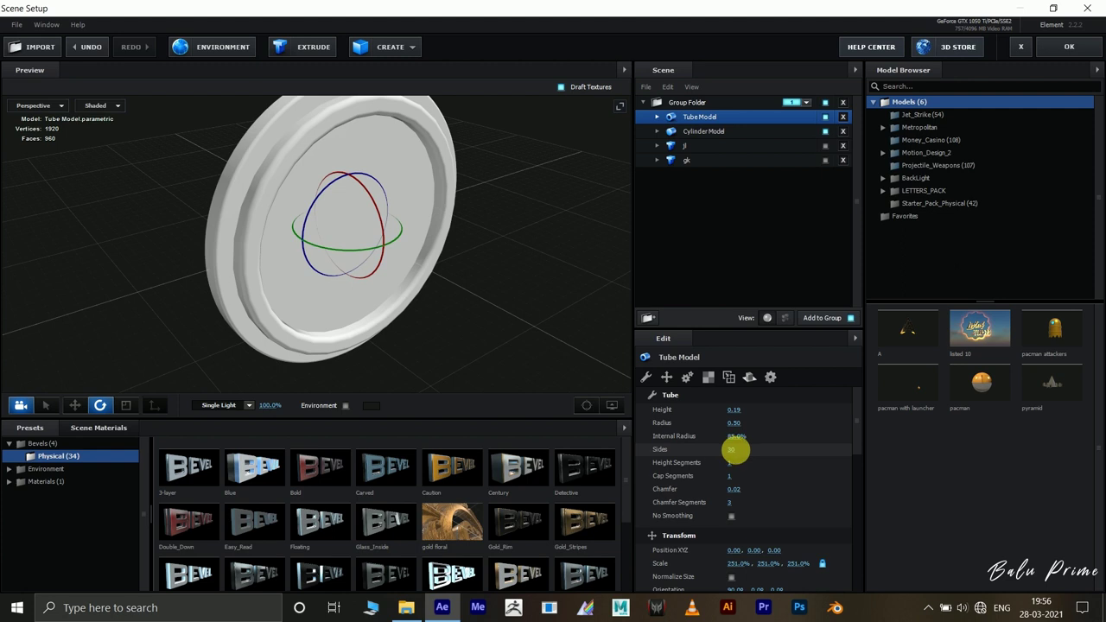
text(0)
key(Return)
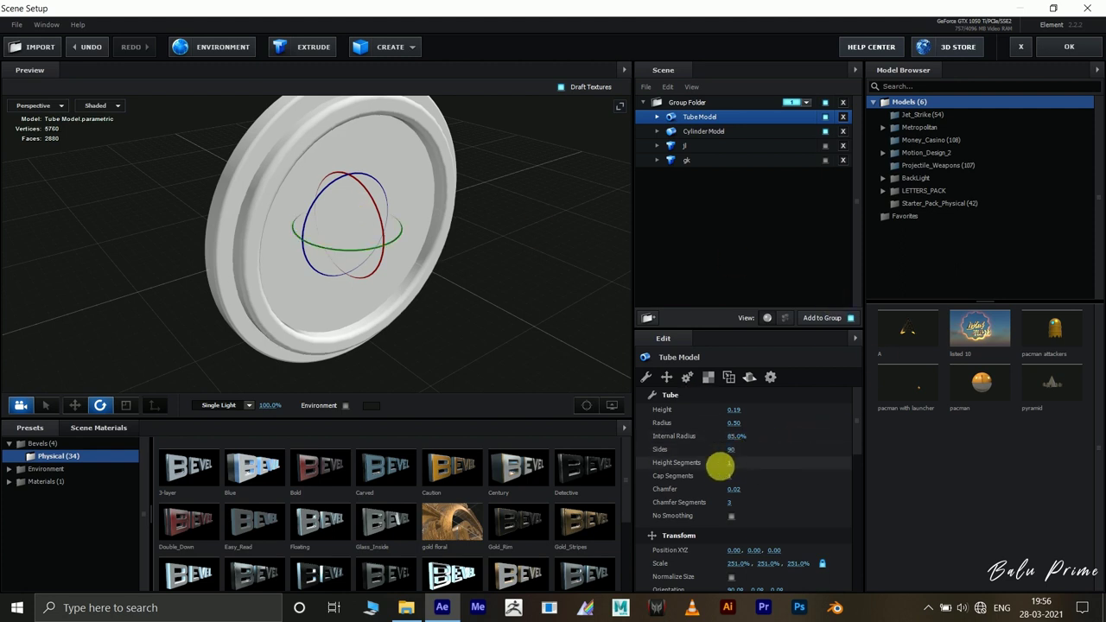
scroll(696, 472, down, 1)
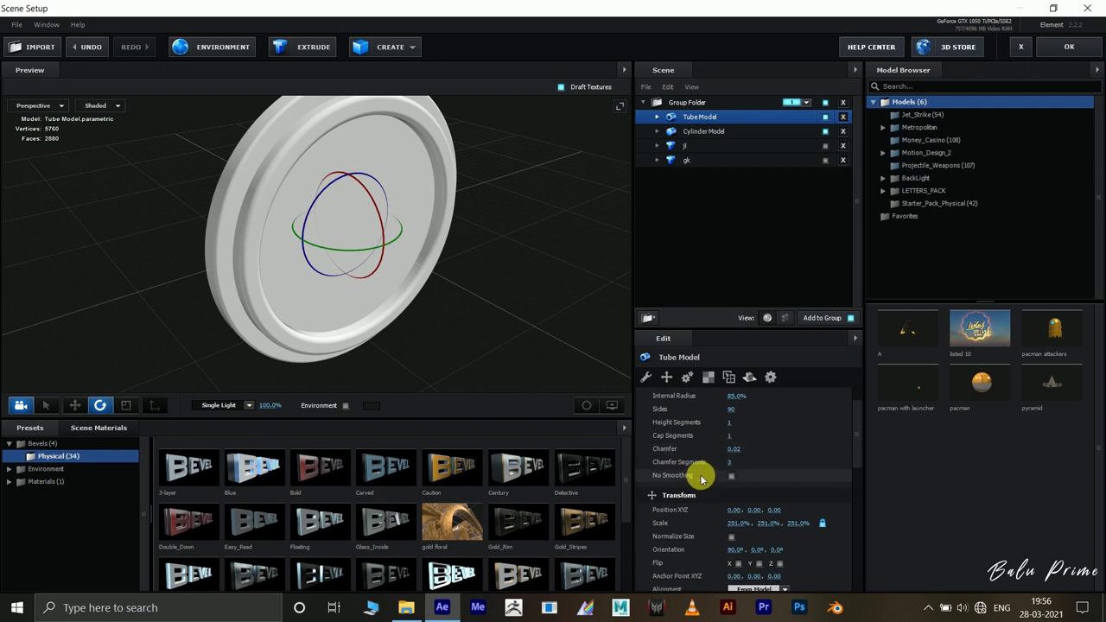
click(736, 449)
key(Return)
drag(501, 296, 388, 286)
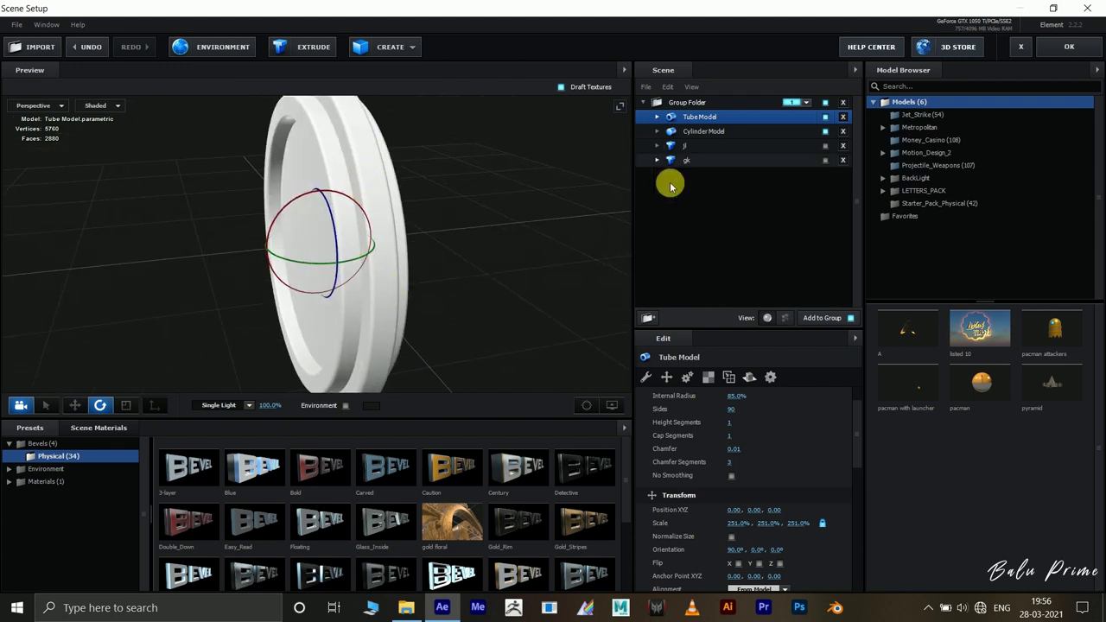
Thicken the cylinder by stretching its Y scale to about 476.6%.
click(714, 132)
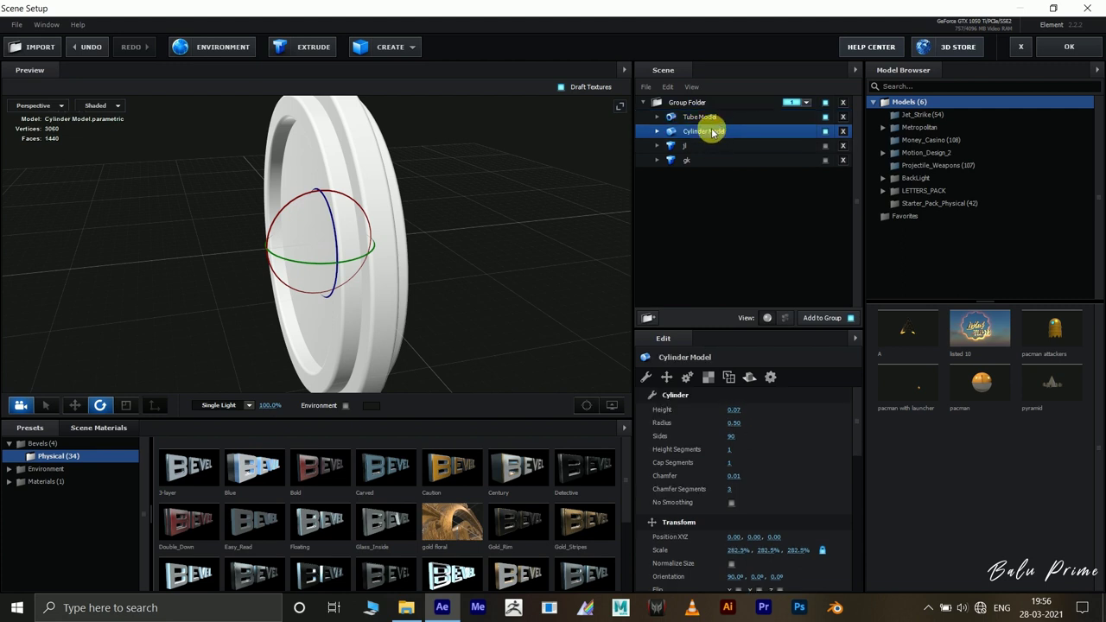
key(r)
drag(369, 240, 549, 258)
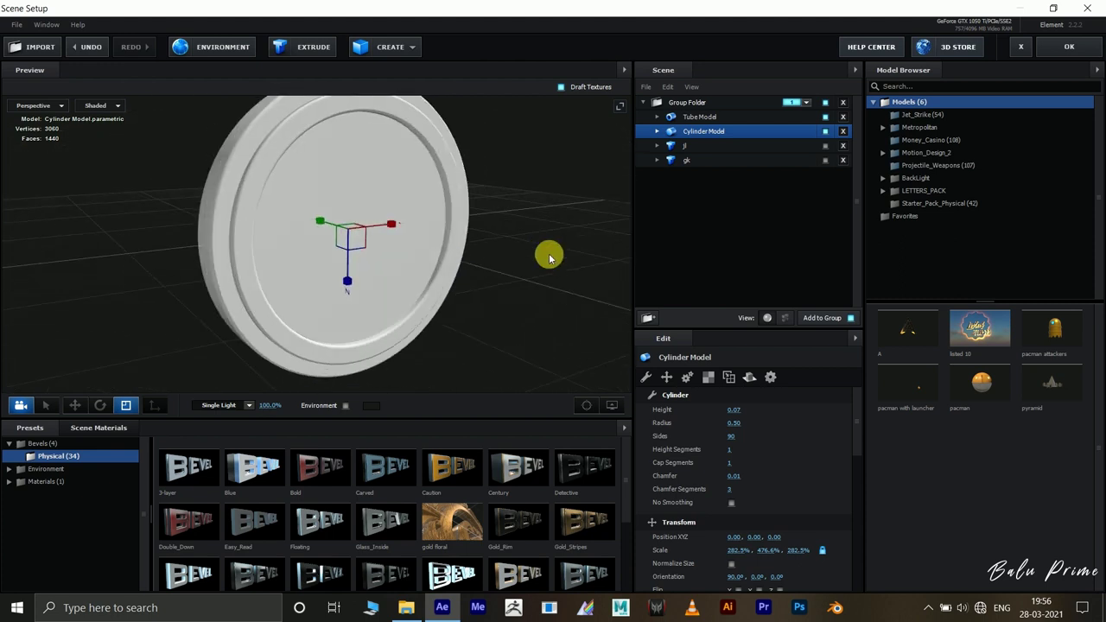
Apply the Chrome material from the Physical presets to both the tube and the cylinder.
double_click(28, 487)
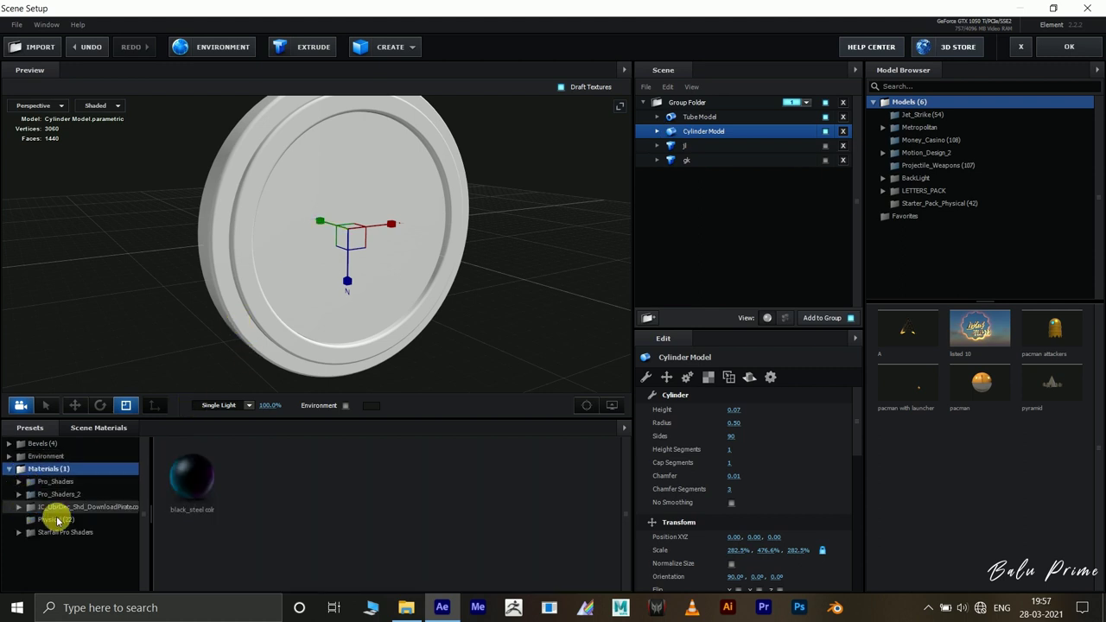
click(59, 520)
drag(457, 489, 697, 125)
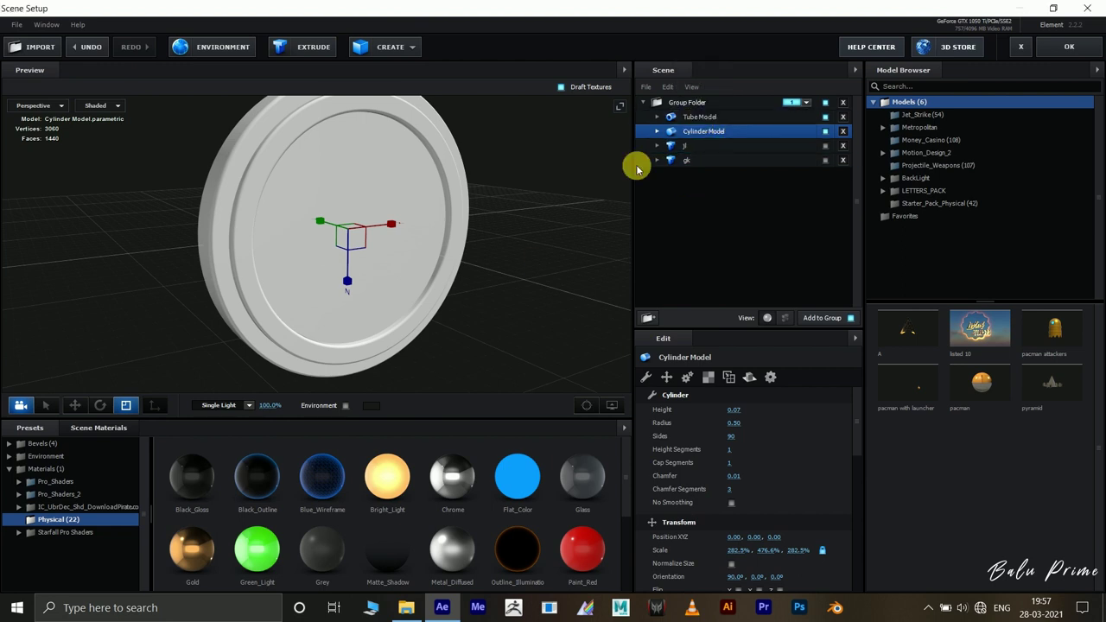
drag(452, 476, 697, 118)
drag(482, 476, 716, 131)
Reduce the cylinder's Y scale to about 347.4%.
drag(486, 274, 545, 276)
drag(282, 231, 279, 224)
drag(449, 281, 398, 284)
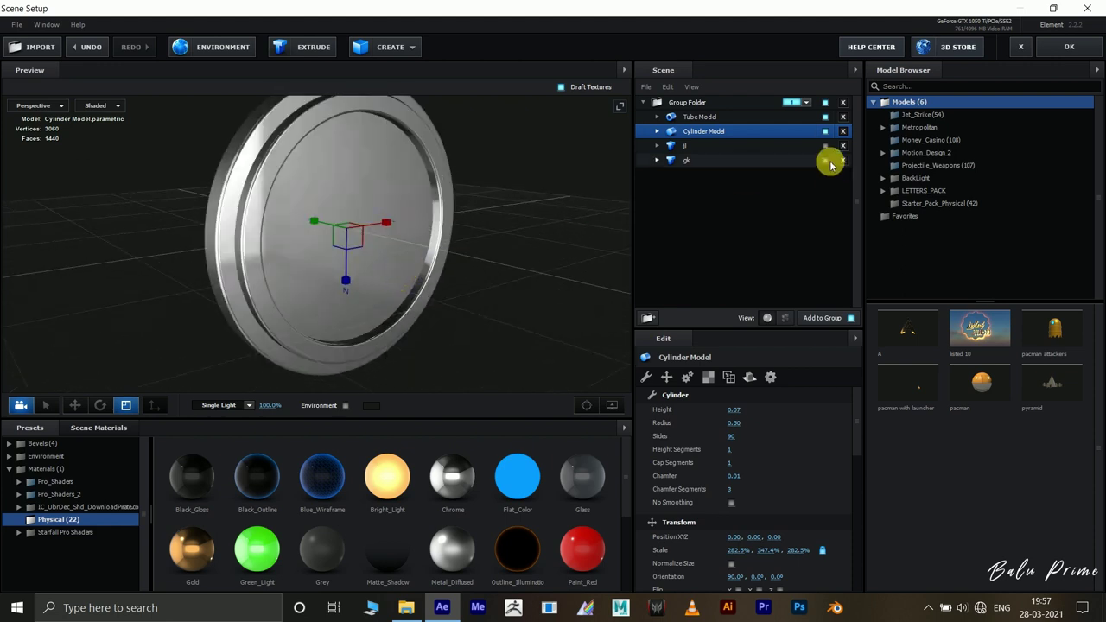
Show the jl extrusion and move it out in front of the chrome disc, to a Z position of about -0.24.
click(721, 145)
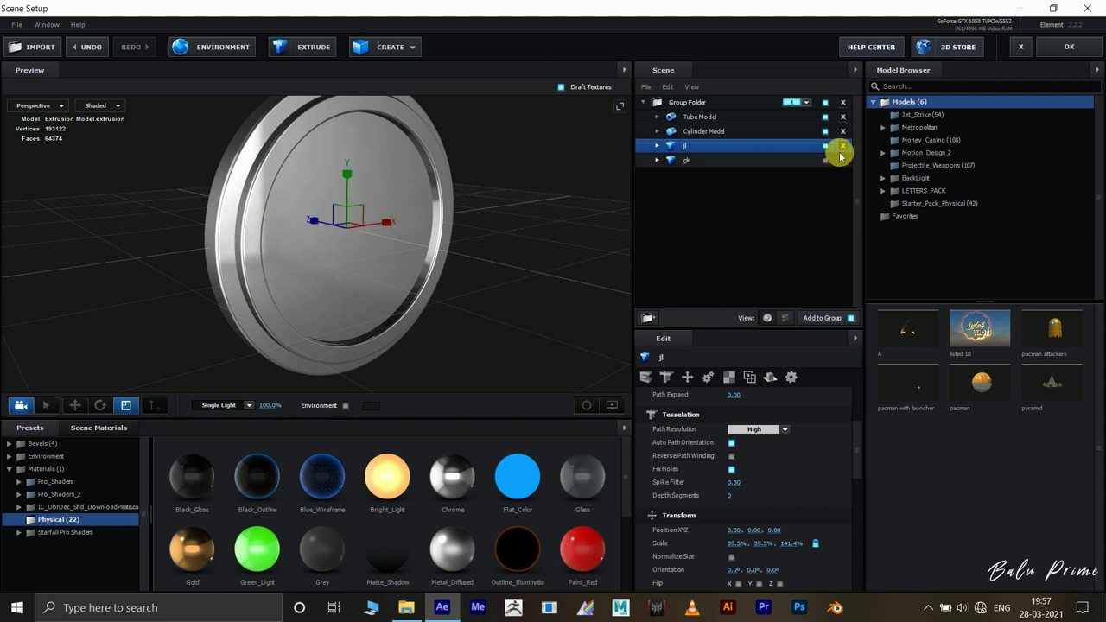
key(w)
drag(314, 221, 329, 235)
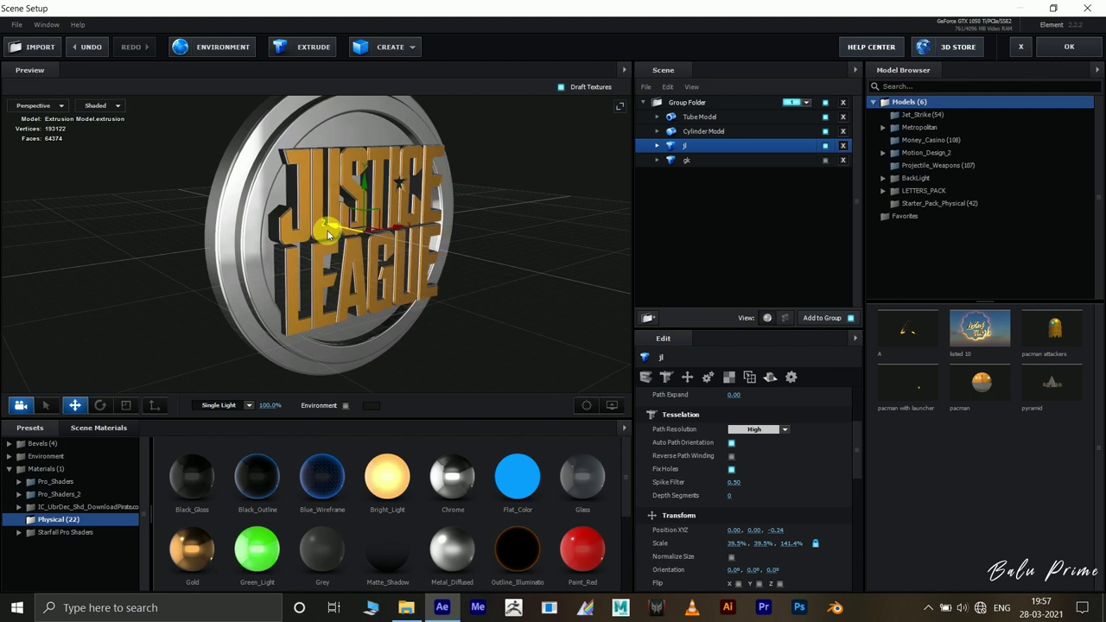
key(Home)
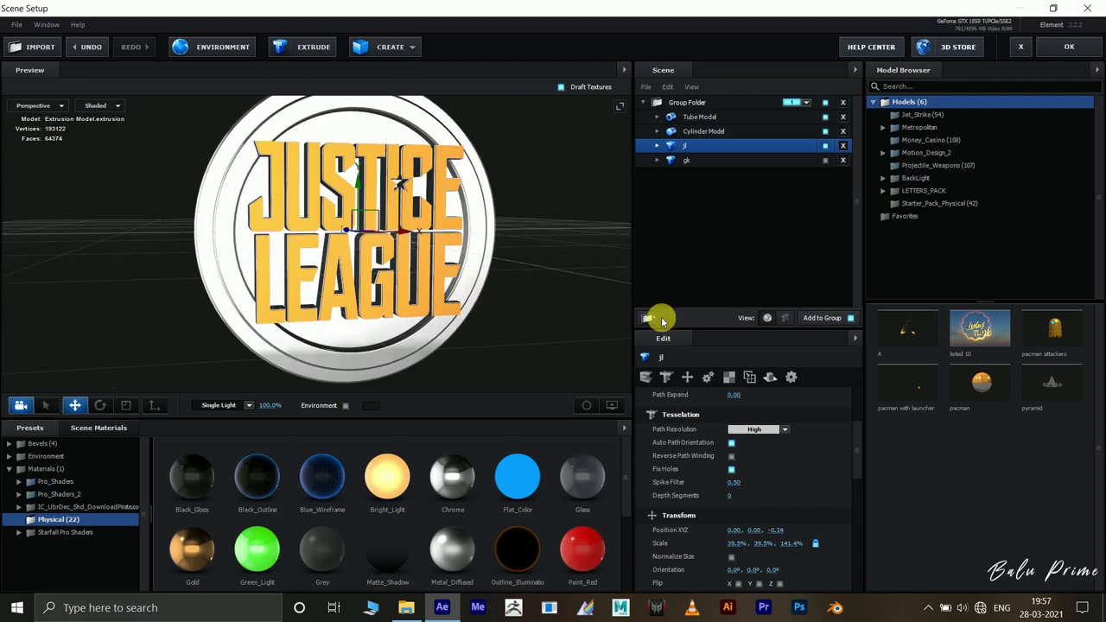
Scale the jl extrusion down to about 32% in width and height, and increase its depth scale to about 194.1%.
drag(733, 544, 733, 547)
drag(538, 376, 612, 321)
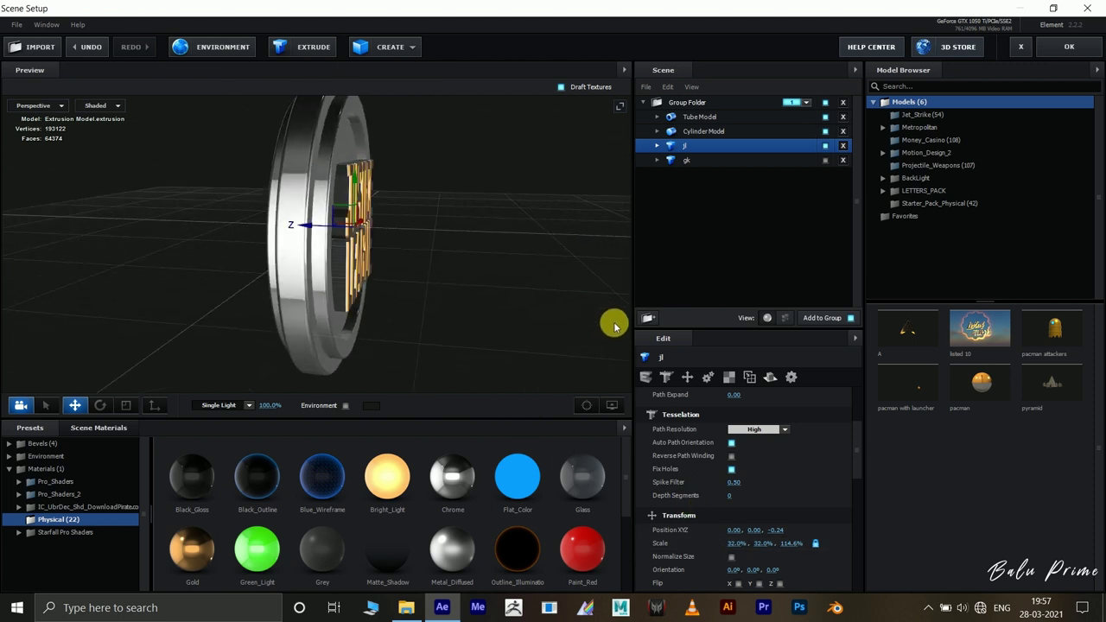
drag(311, 226, 303, 227)
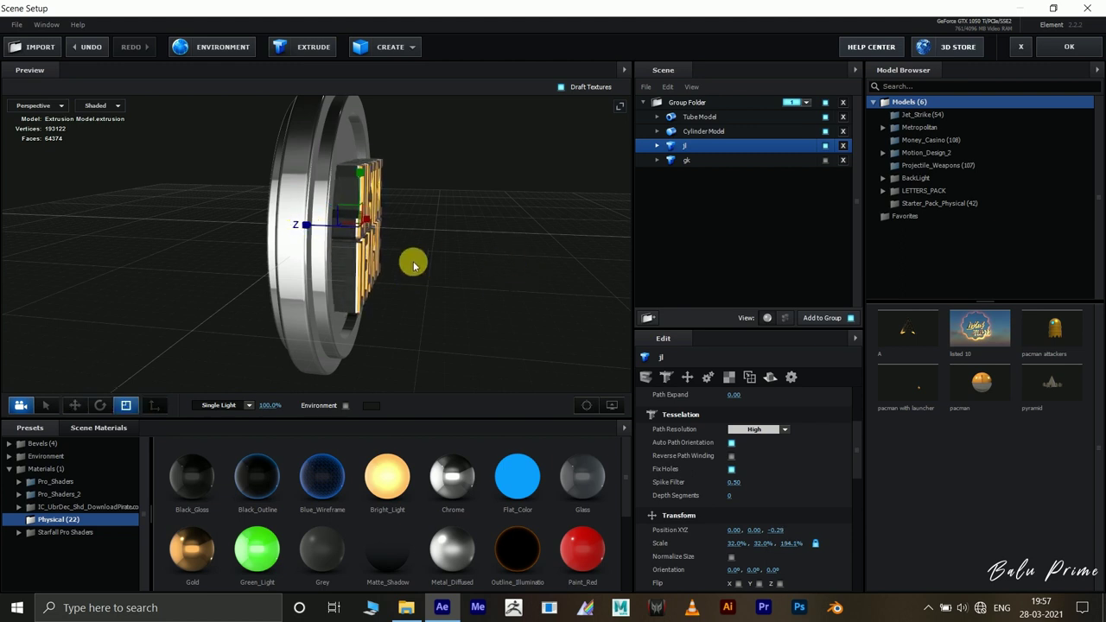
Move the jl extrusion back toward the disc, to a Z position of about -0.22.
key(w)
mouse_move(310, 222)
mouse_down()
mouse_move(298, 217)
mouse_move(311, 231)
mouse_up()
drag(522, 275, 427, 286)
drag(536, 297, 361, 223)
drag(471, 287, 516, 272)
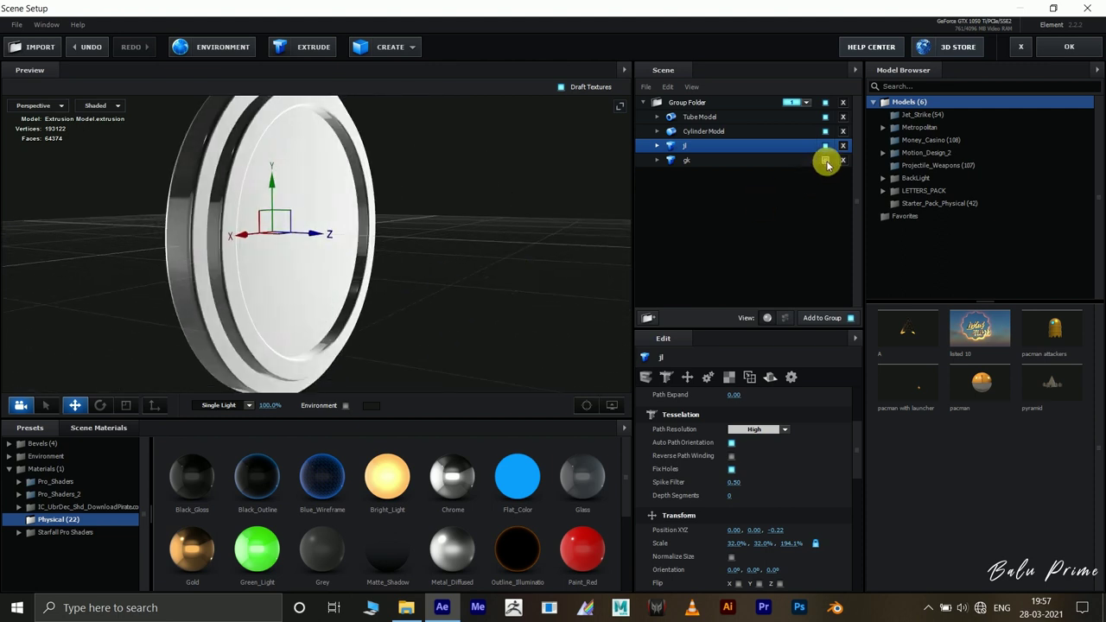
Show the gk extrusion and move it to the opposite side of the disc, to a Z position of about 0.60.
click(826, 161)
drag(440, 259, 469, 274)
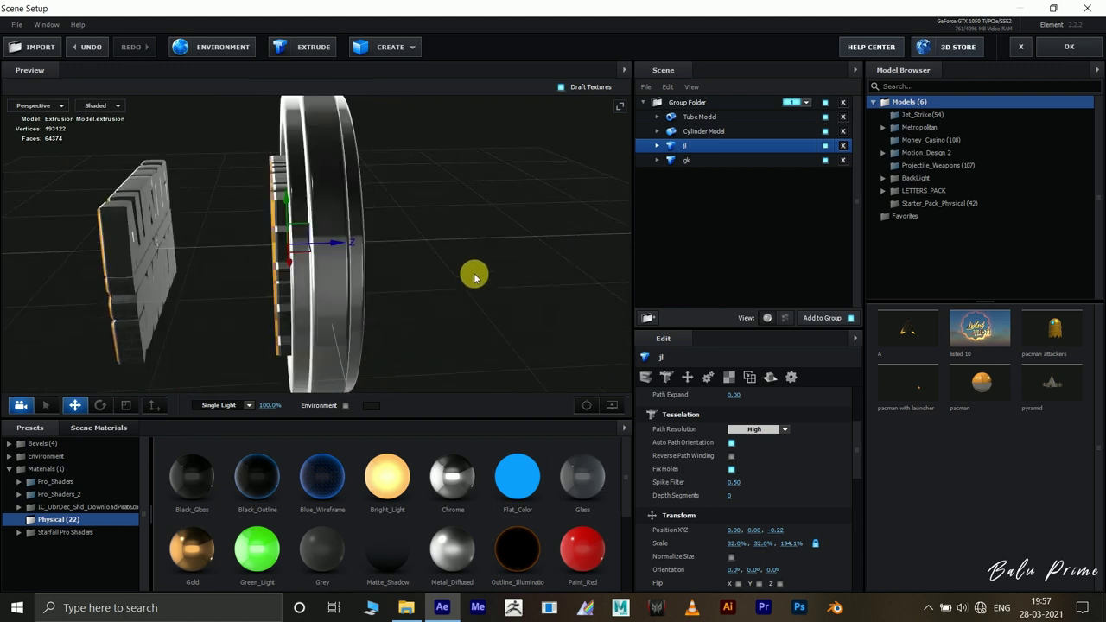
click(705, 160)
drag(193, 246, 428, 282)
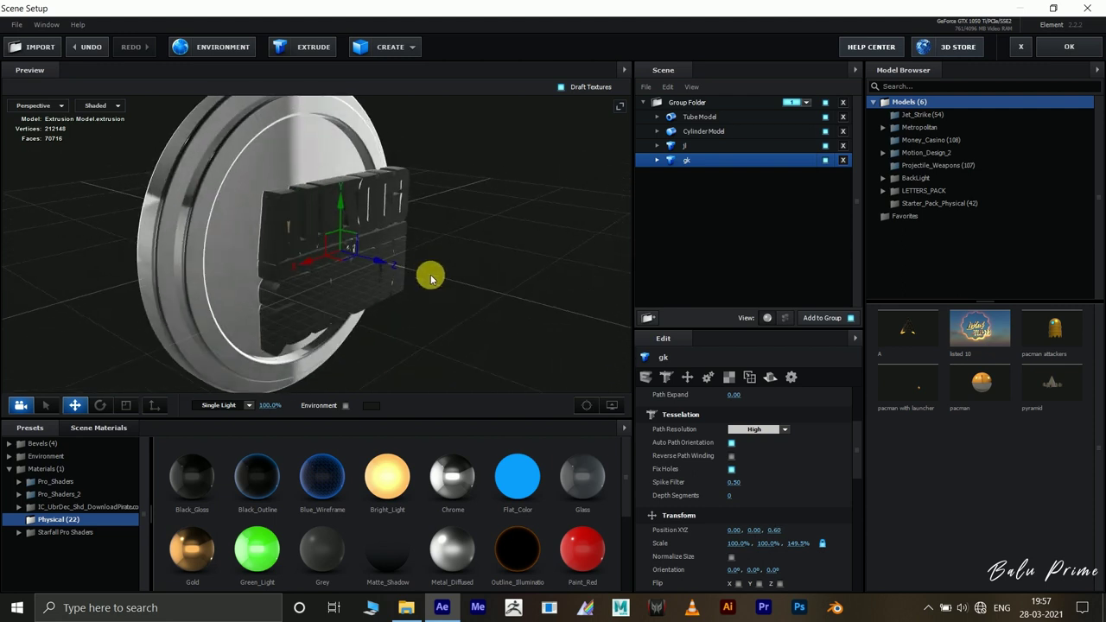
Rotate the gk extrusion to a Y orientation of 180° so its lettering faces away from the disc.
click(101, 405)
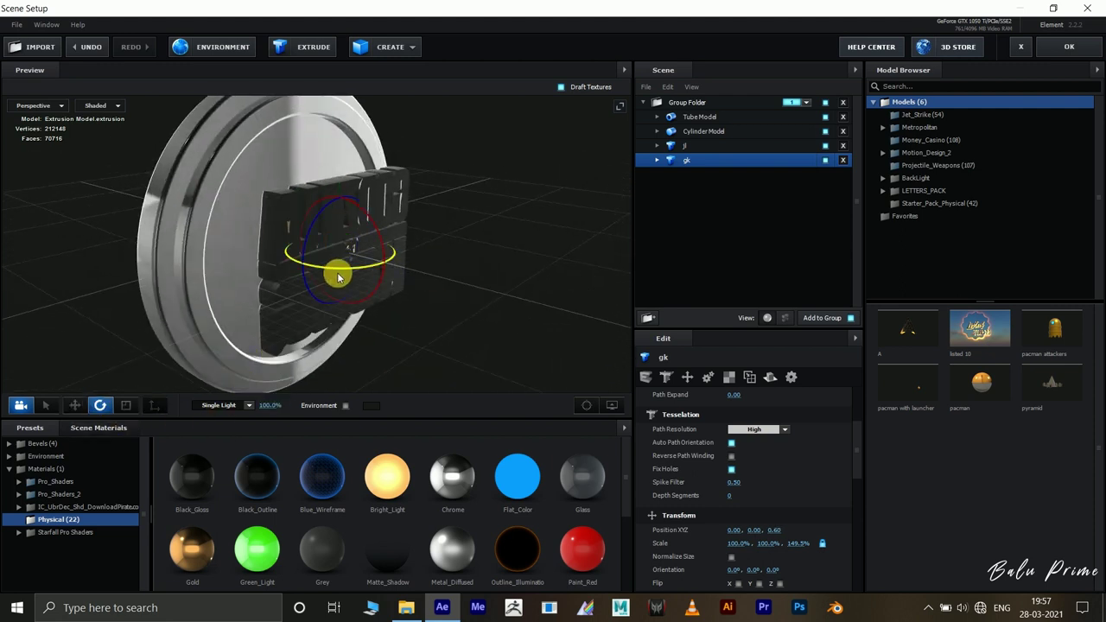
drag(336, 273, 381, 275)
drag(755, 573, 912, 567)
double_click(757, 571)
text(0)
key(Return)
key(Return)
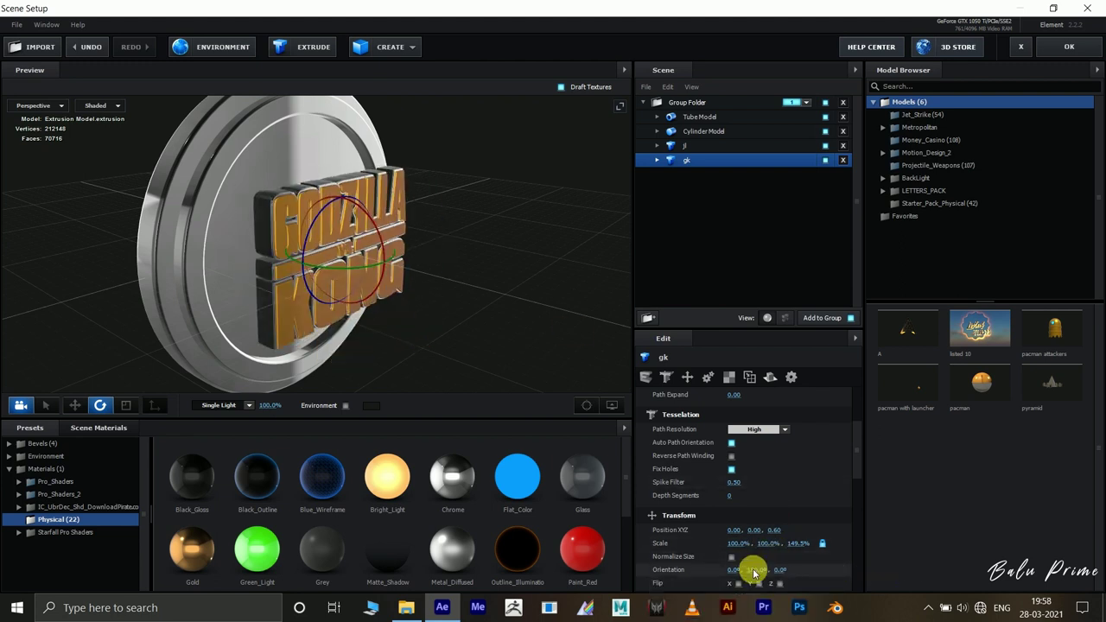
Move the gk extrusion back toward the disc, to a Z position of about 0.20.
drag(465, 240, 482, 242)
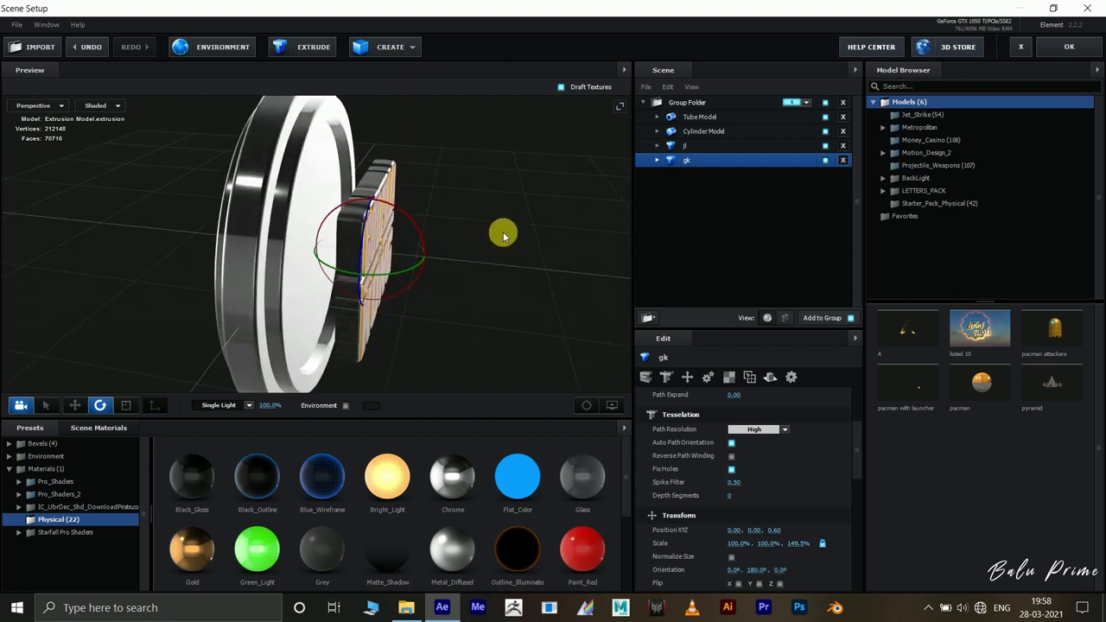
key(w)
drag(421, 263, 392, 287)
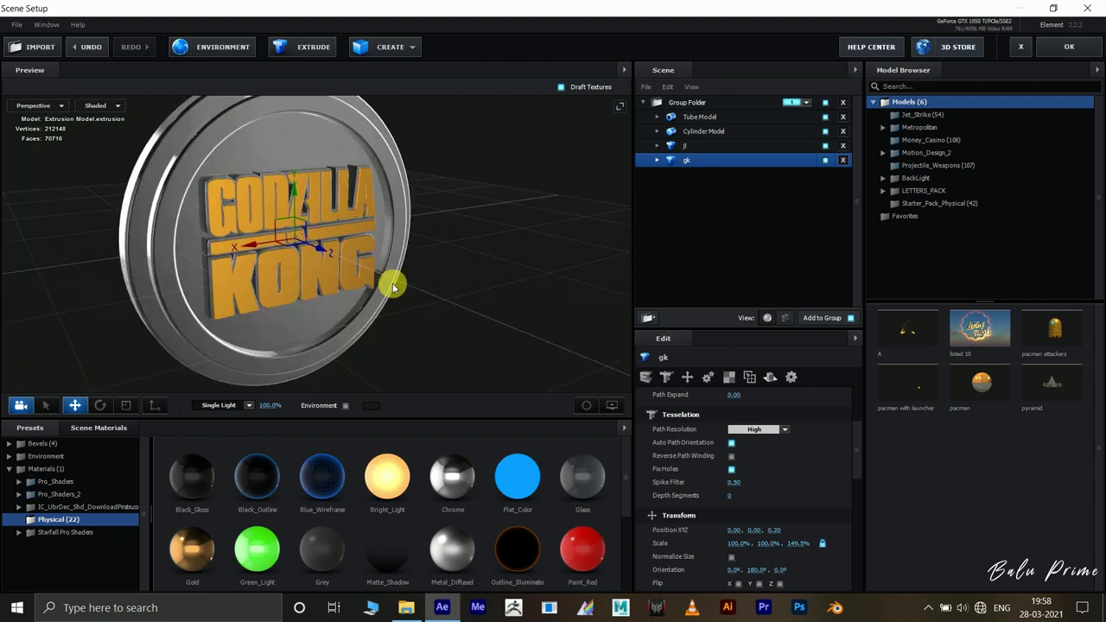
Replace the gk extrusion's Shiny_Light material with the Chrome preset, and check both sides of the coin.
drag(172, 282, 590, 235)
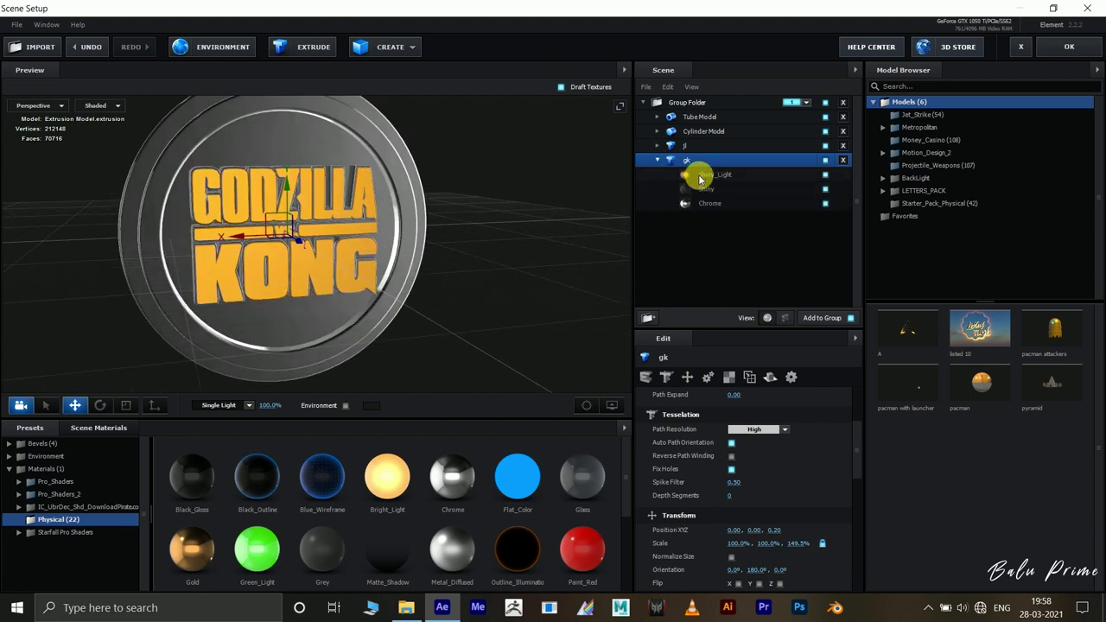
click(714, 175)
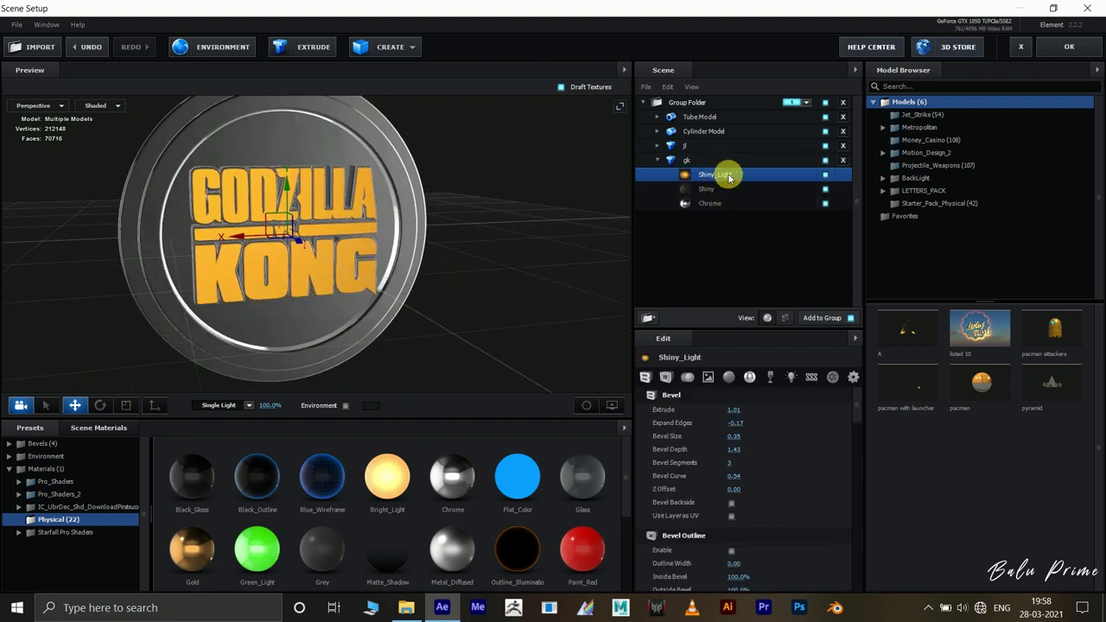
drag(452, 476, 704, 178)
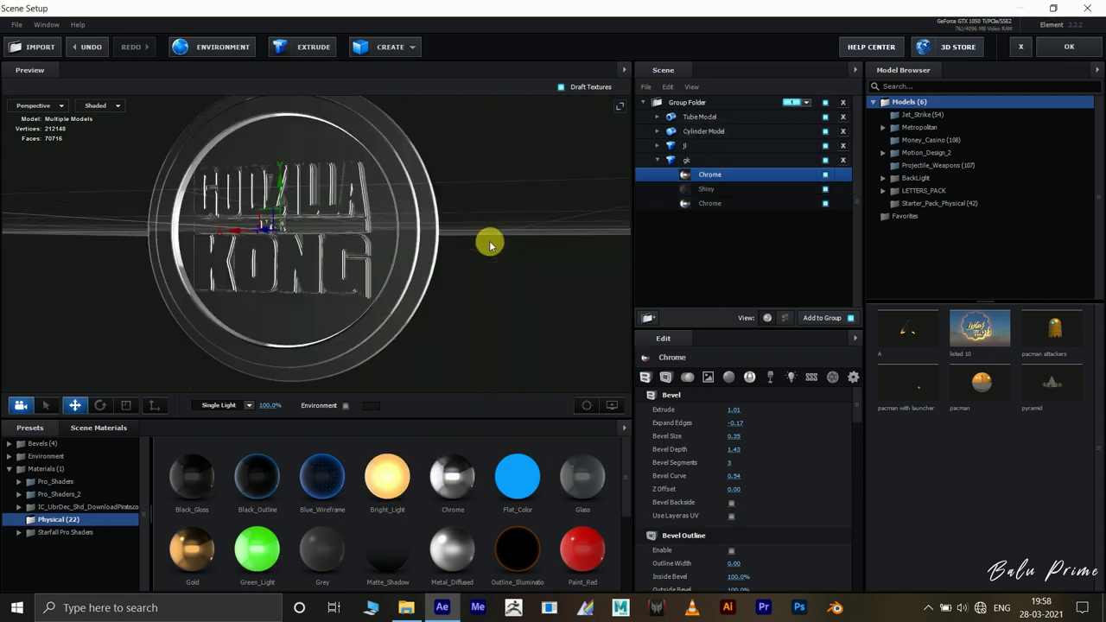
drag(512, 248, 435, 262)
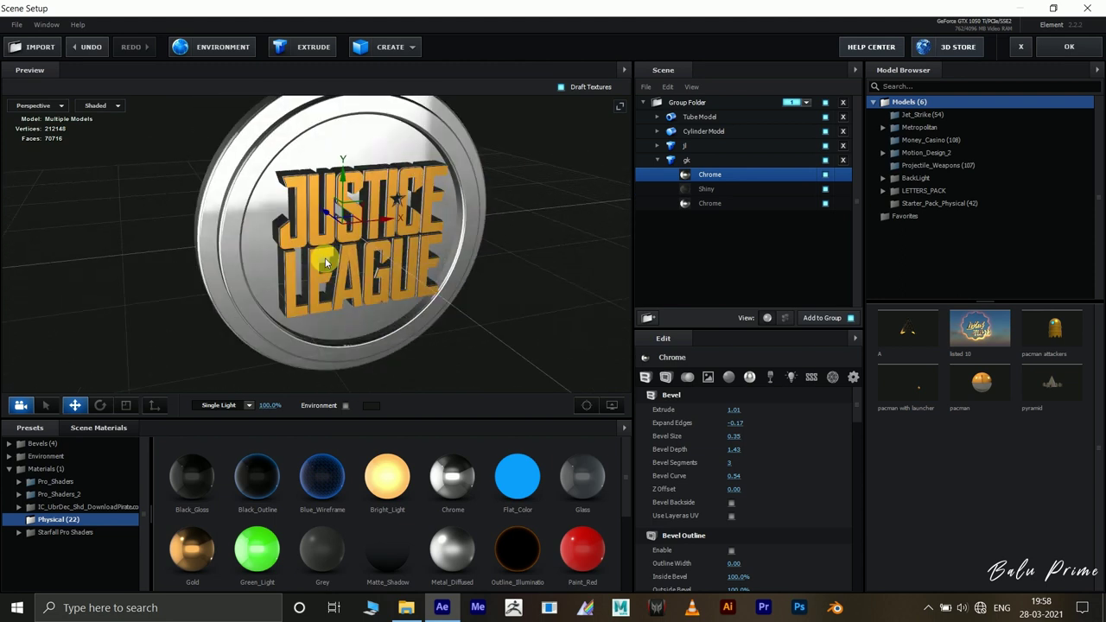
drag(326, 261, 412, 261)
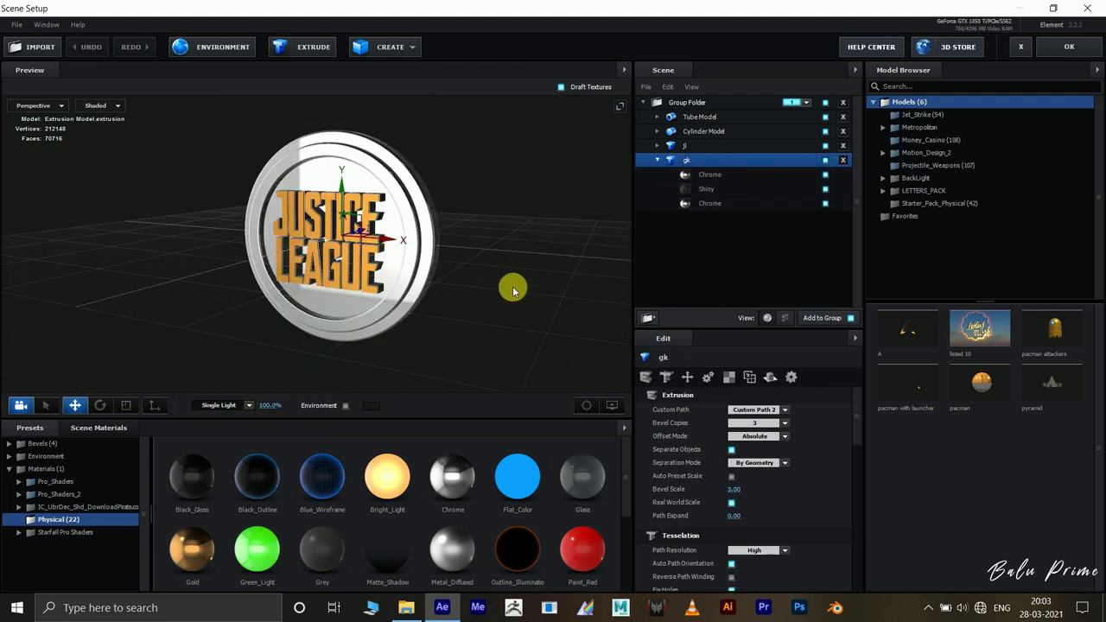
Add a plane model to the group and scale it up uniformly to about 720%.
drag(510, 288, 496, 291)
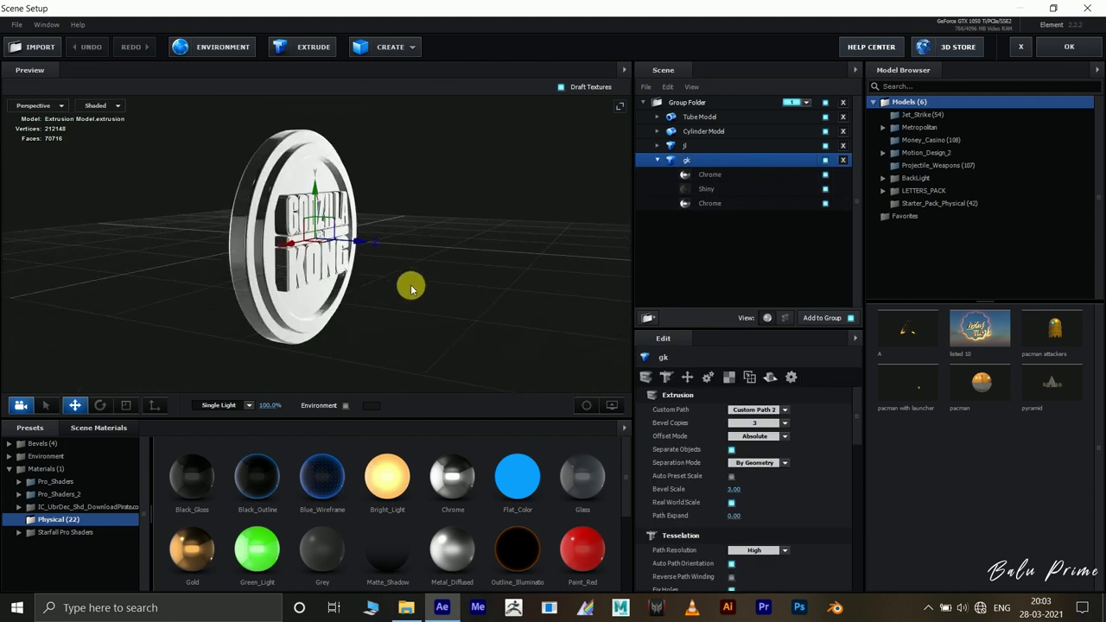
drag(410, 288, 337, 284)
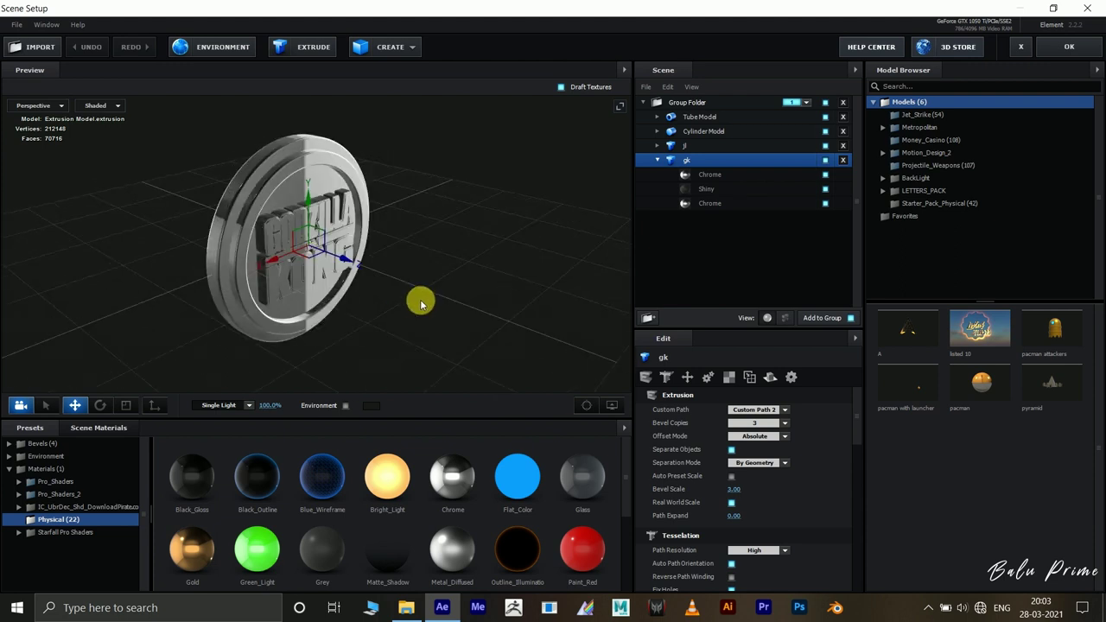
drag(422, 299, 504, 291)
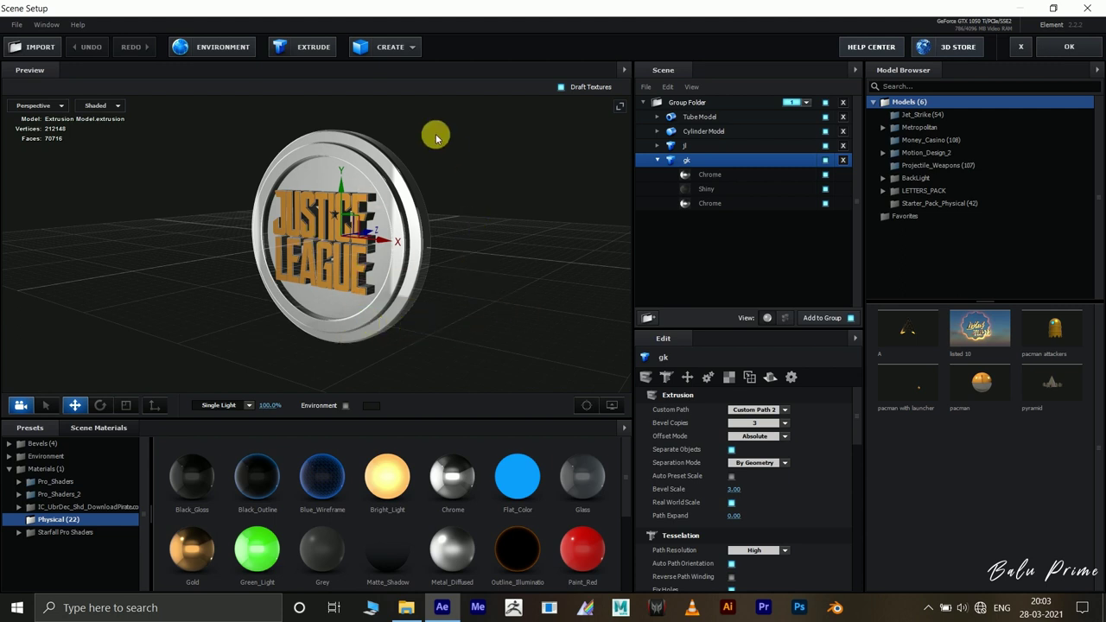
click(394, 47)
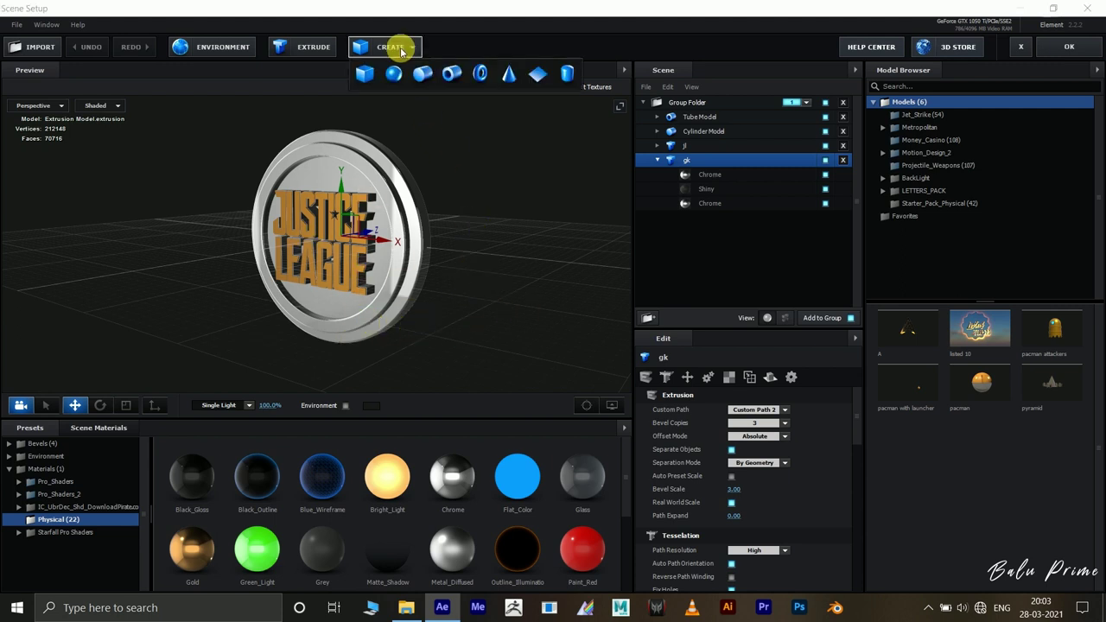
click(530, 81)
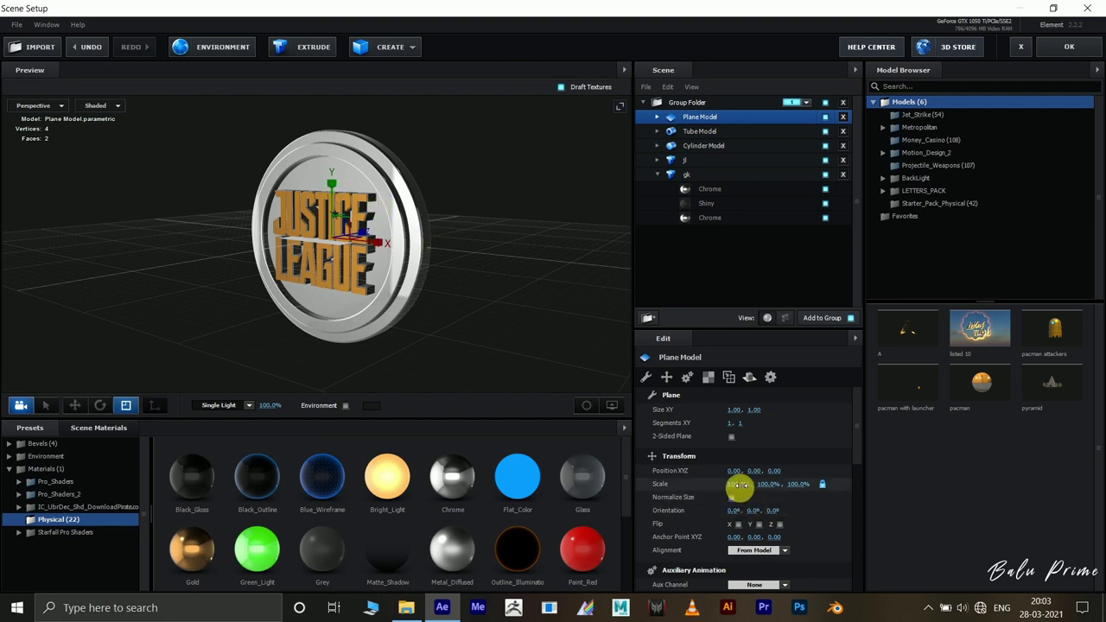
drag(744, 491, 1102, 518)
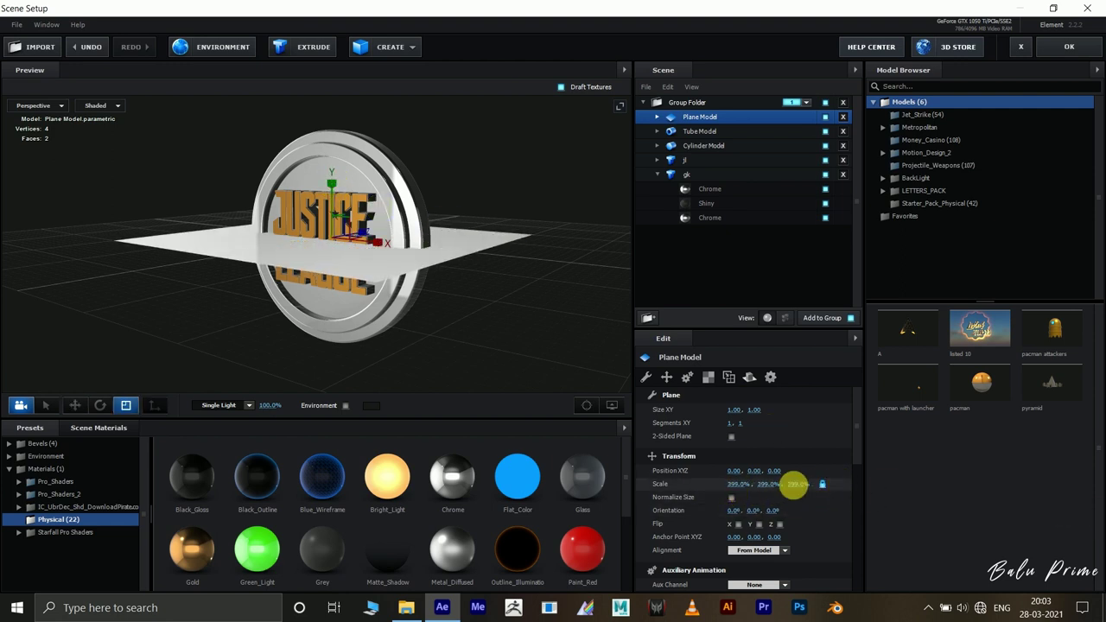
drag(741, 490, 773, 427)
Set the plane's XY size to 25 by 25.
text(25)
key(Return)
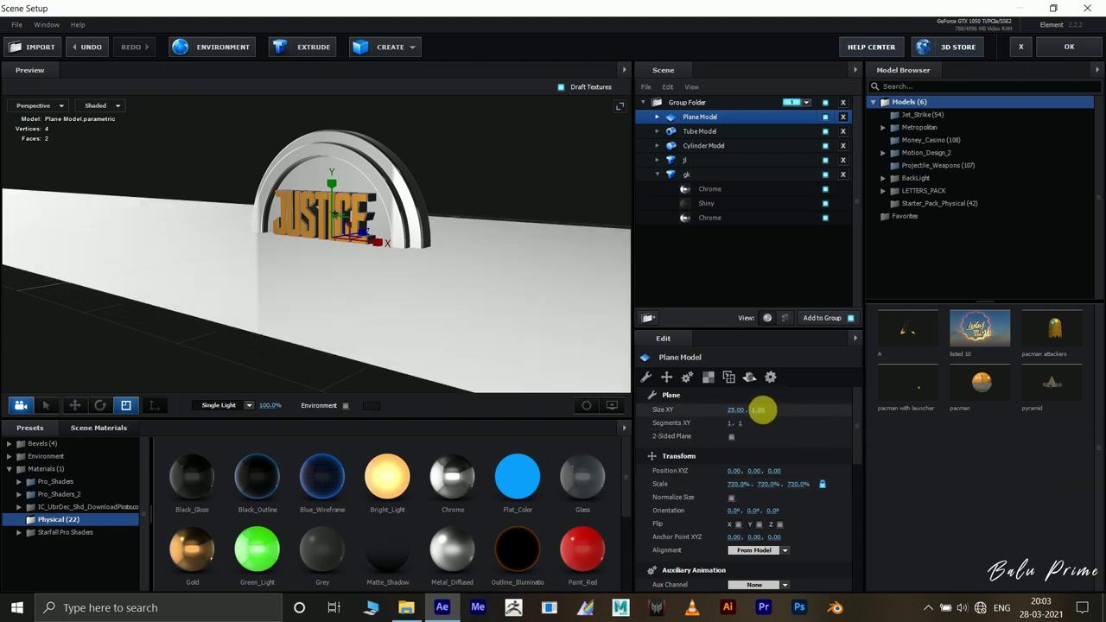
key(Return)
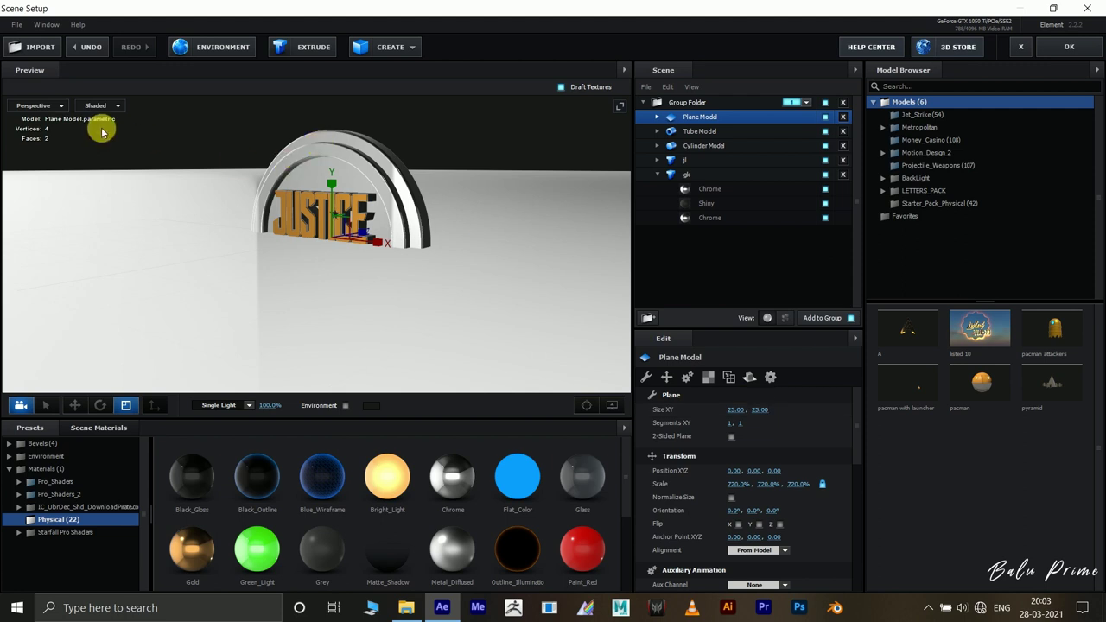
Lower the plane to the bottom edge of the coin, to a Y position of about -1.44.
drag(101, 131, 88, 135)
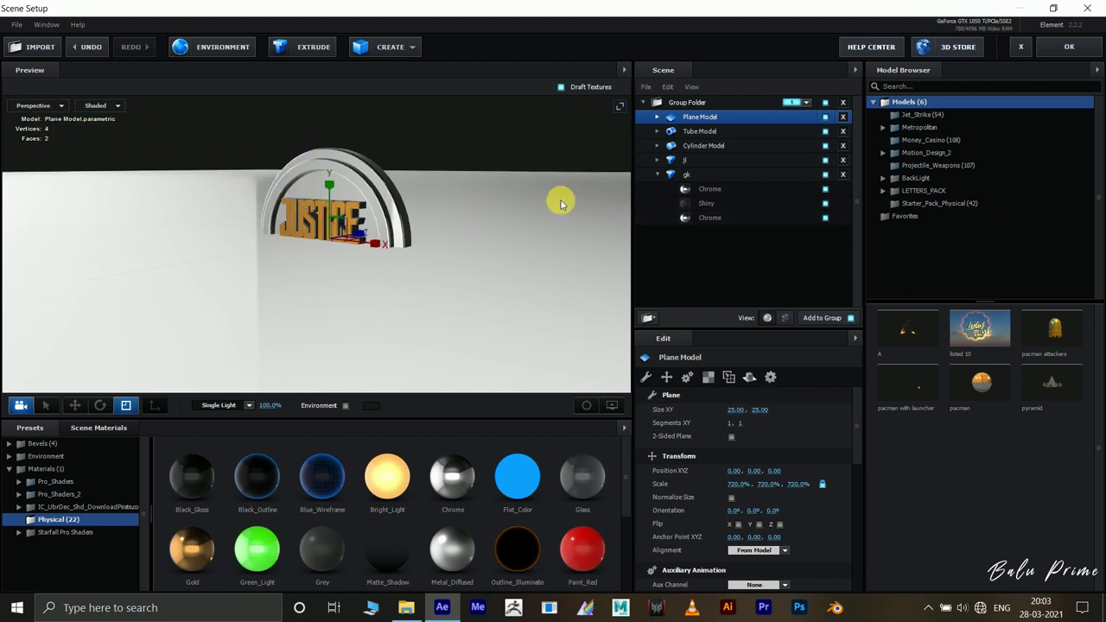
key(w)
drag(329, 210, 337, 290)
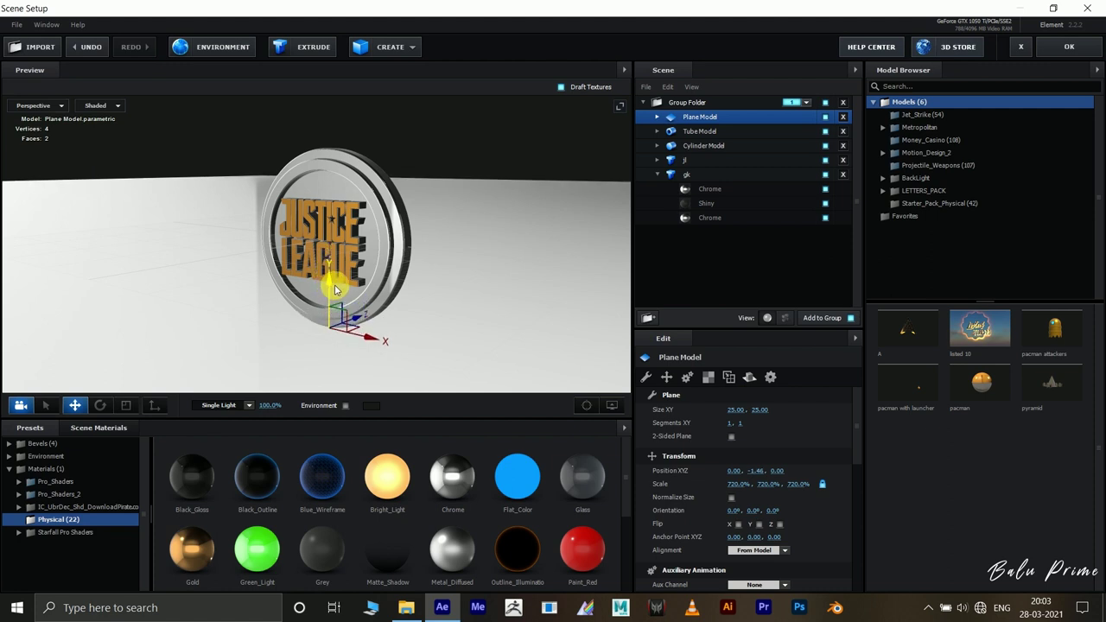
scroll(445, 337, up, 5)
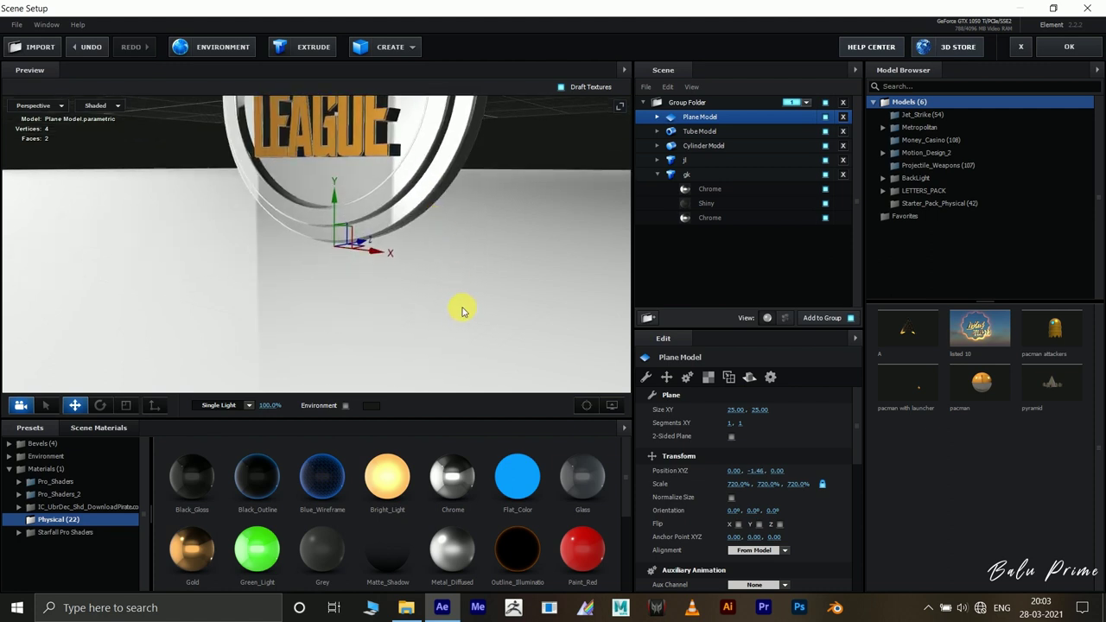
mouse_move(344, 201)
mouse_down()
mouse_move(349, 186)
mouse_move(353, 194)
mouse_up()
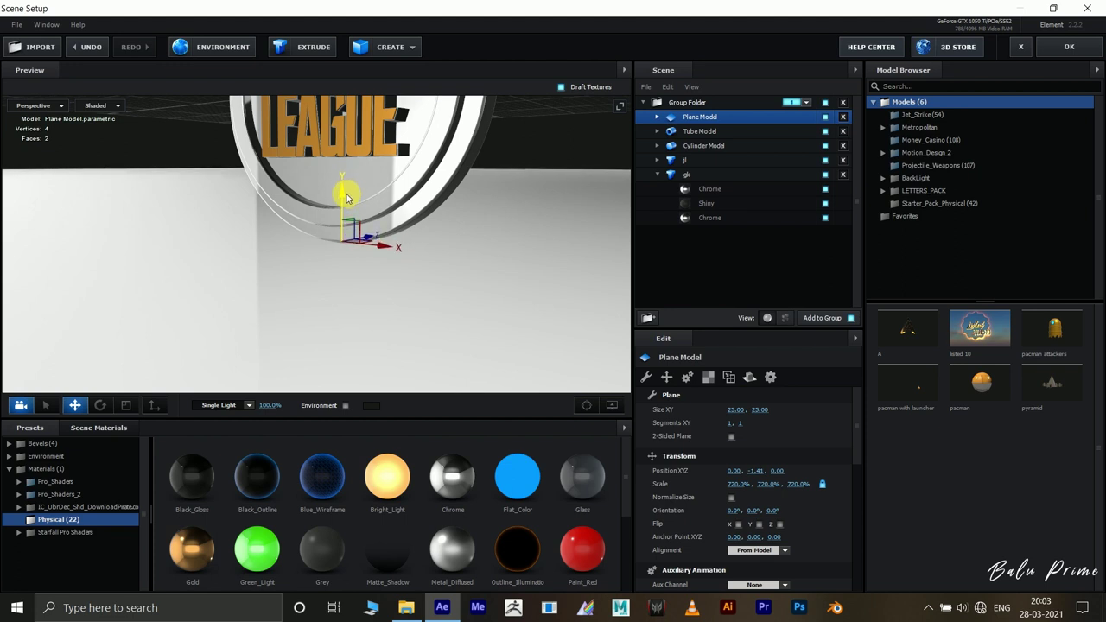
drag(350, 196, 344, 202)
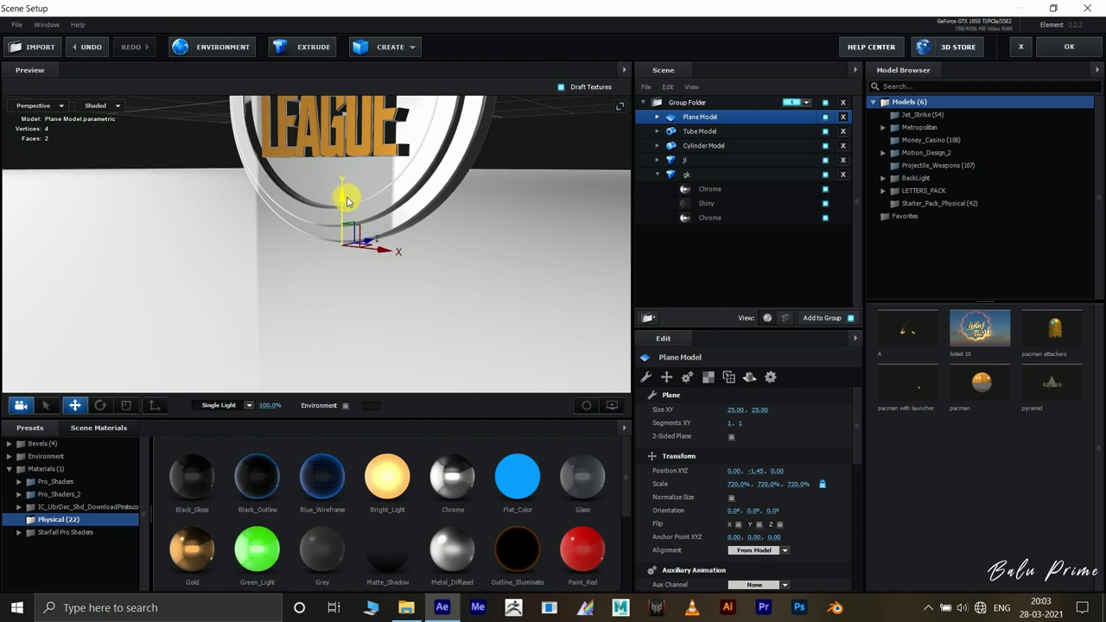
scroll(253, 281, down, 6)
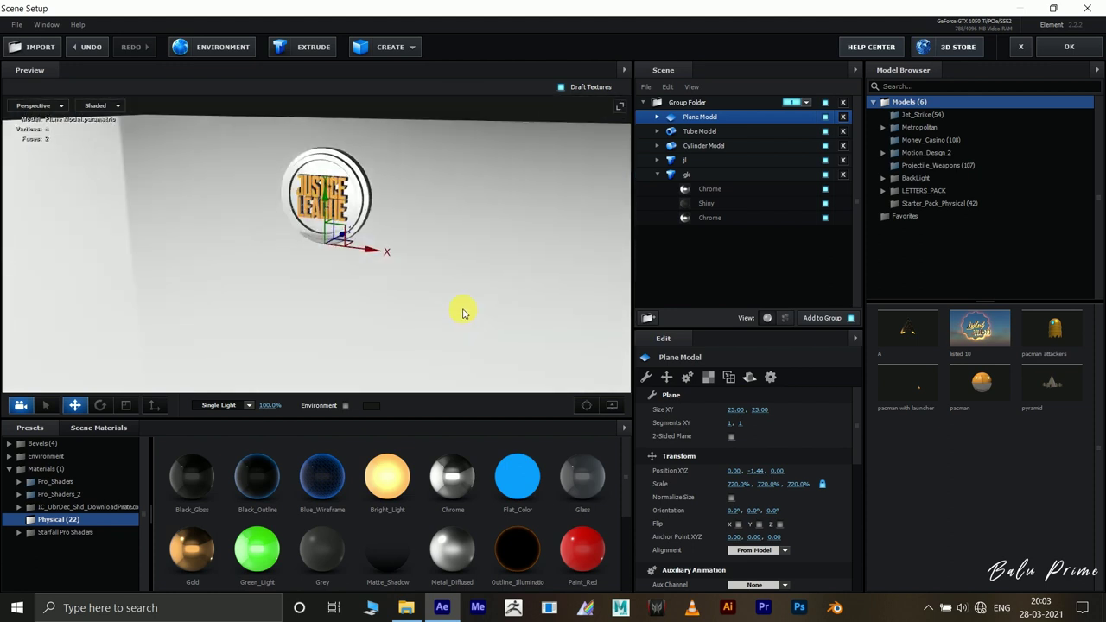
Apply the Chrome preset to the plane in place of its Default material.
drag(462, 312, 530, 216)
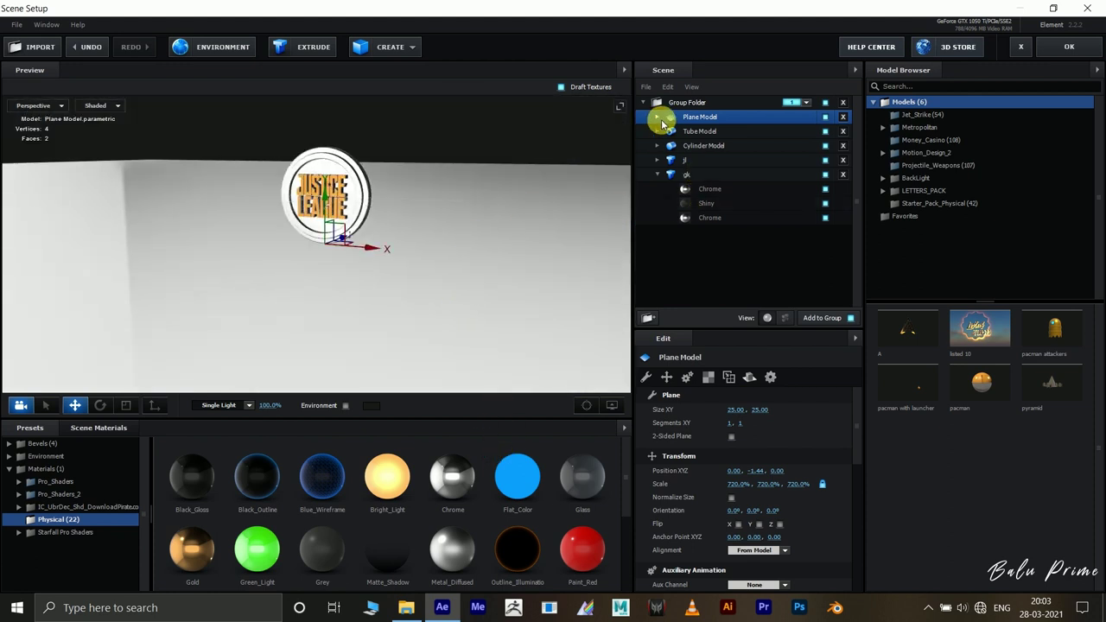
click(659, 118)
click(700, 131)
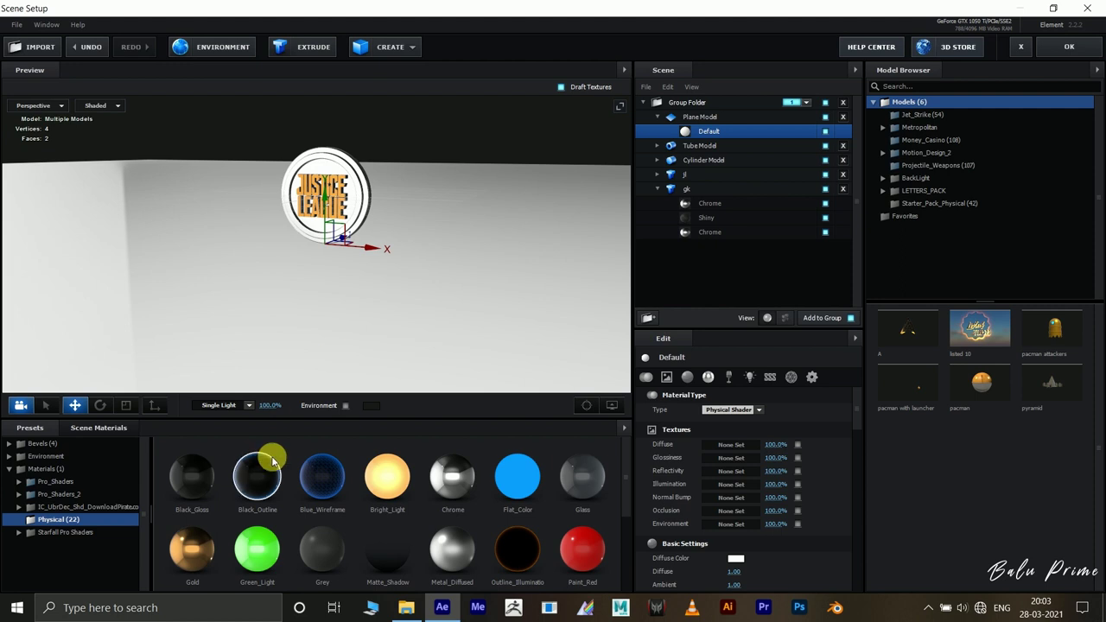
drag(458, 481, 710, 132)
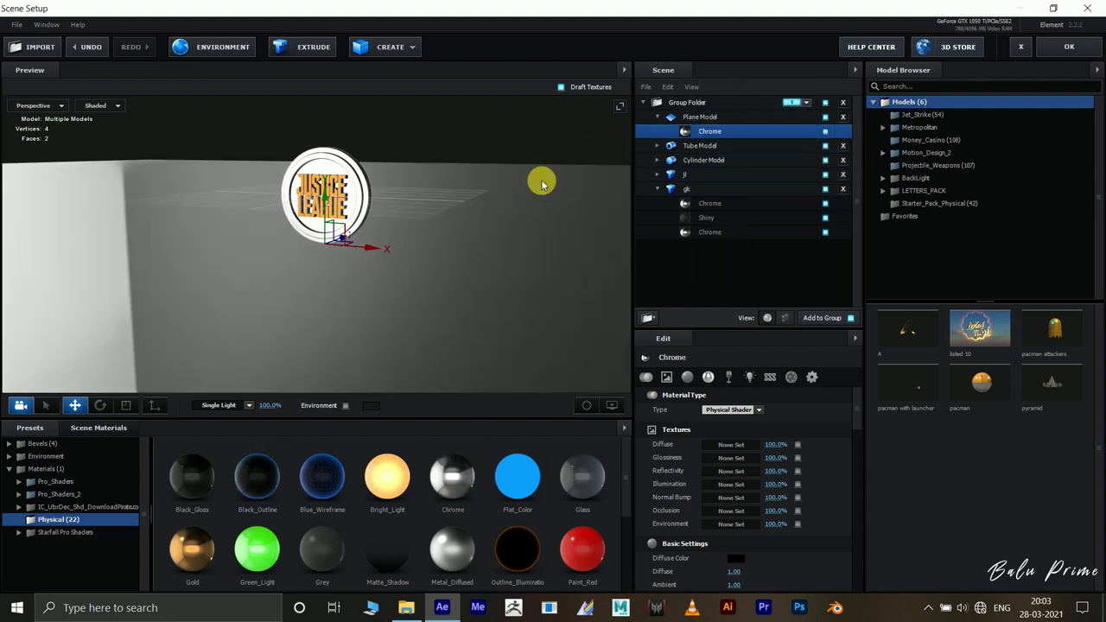
Set the plane's reflect mode to Mirror Surface.
click(700, 119)
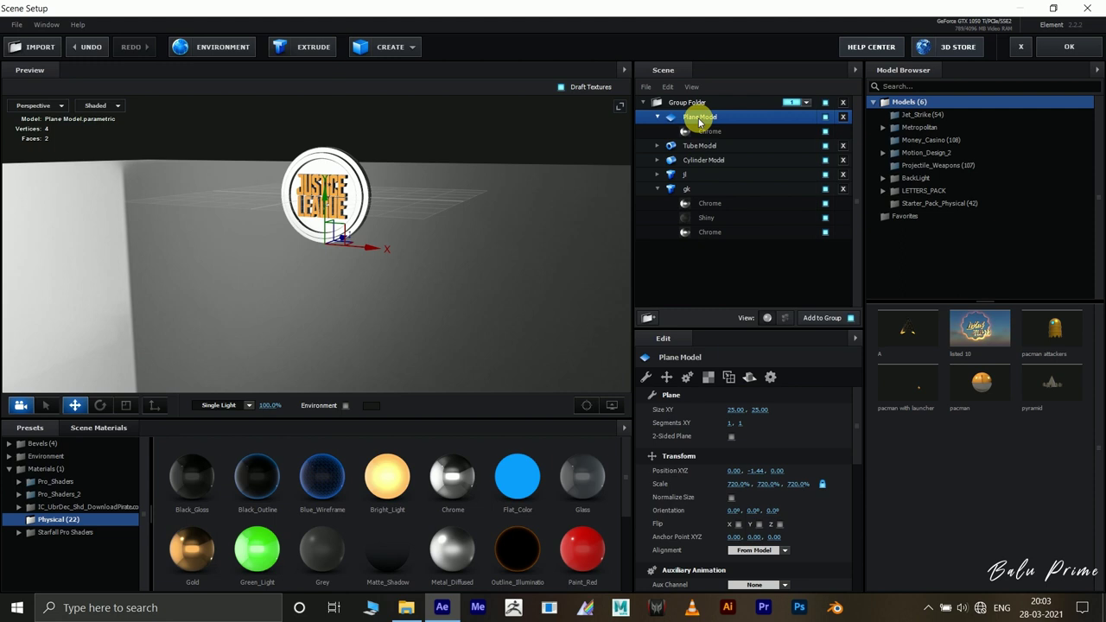
click(750, 378)
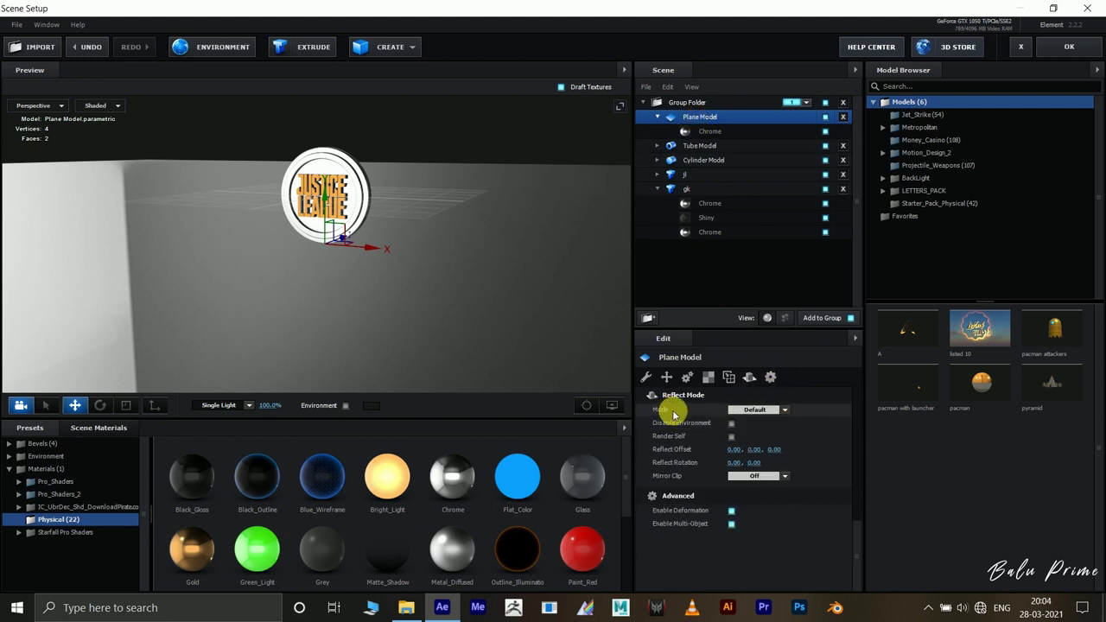
click(759, 409)
click(767, 442)
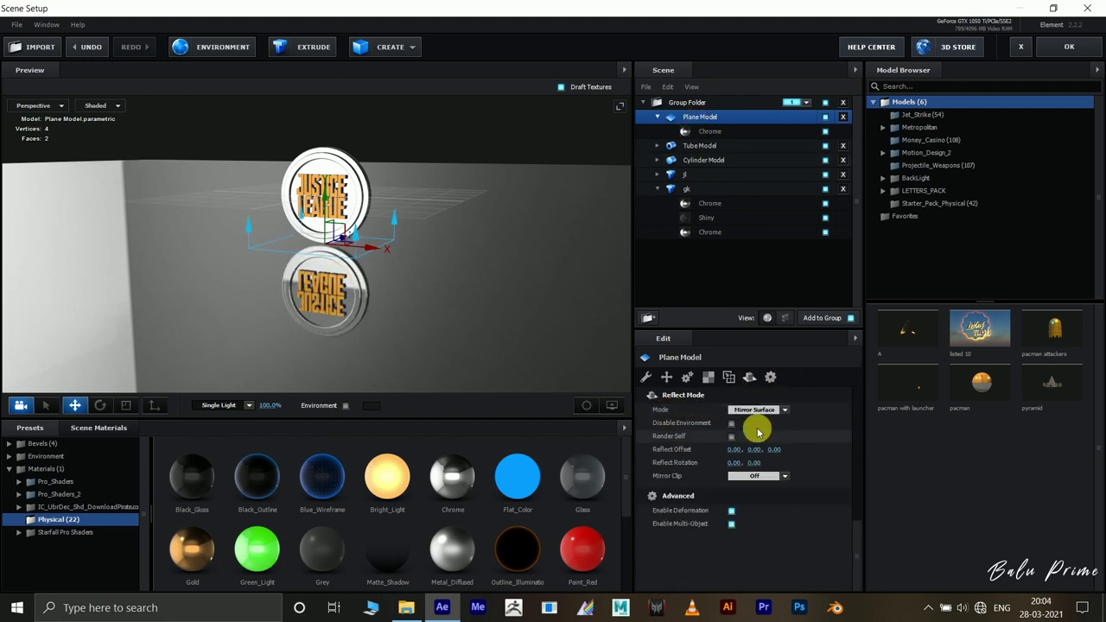
mouse_move(471, 307)
mouse_down()
mouse_move(494, 306)
mouse_move(462, 301)
mouse_up()
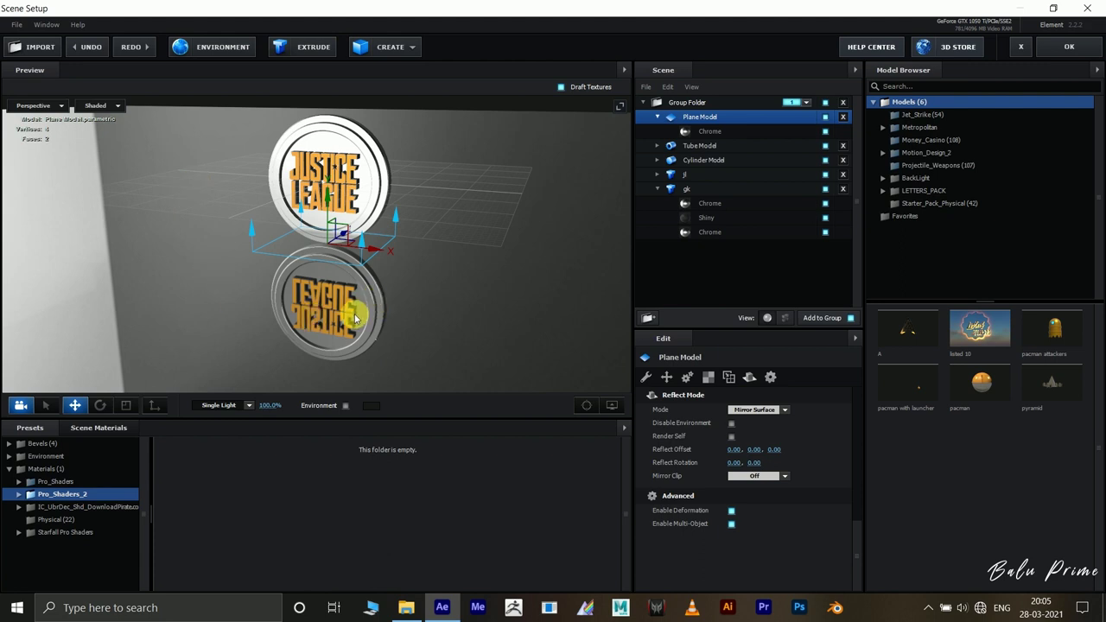
Enable Matte Reflection in the advanced settings of the plane's Chrome material.
click(729, 132)
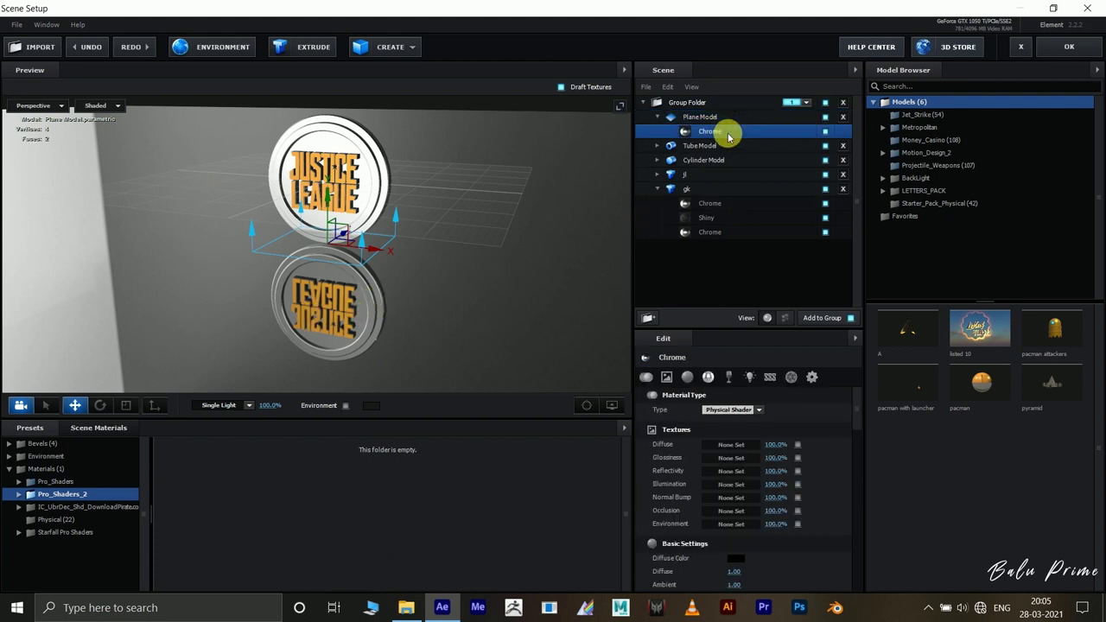
scroll(835, 458, down, 5)
scroll(835, 486, down, 10)
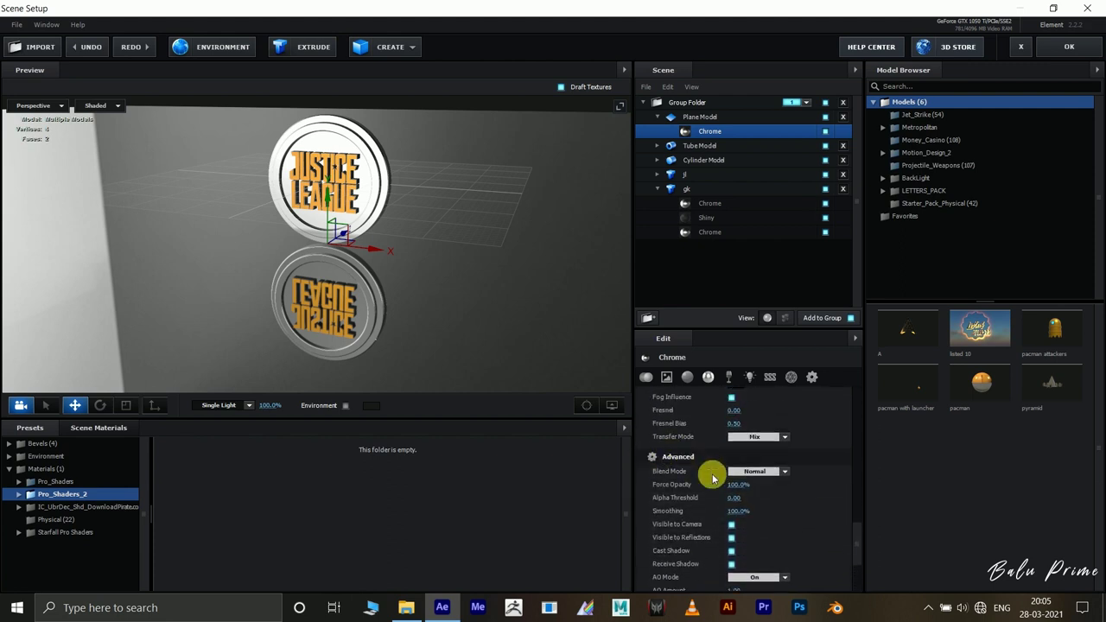
scroll(815, 492, down, 5)
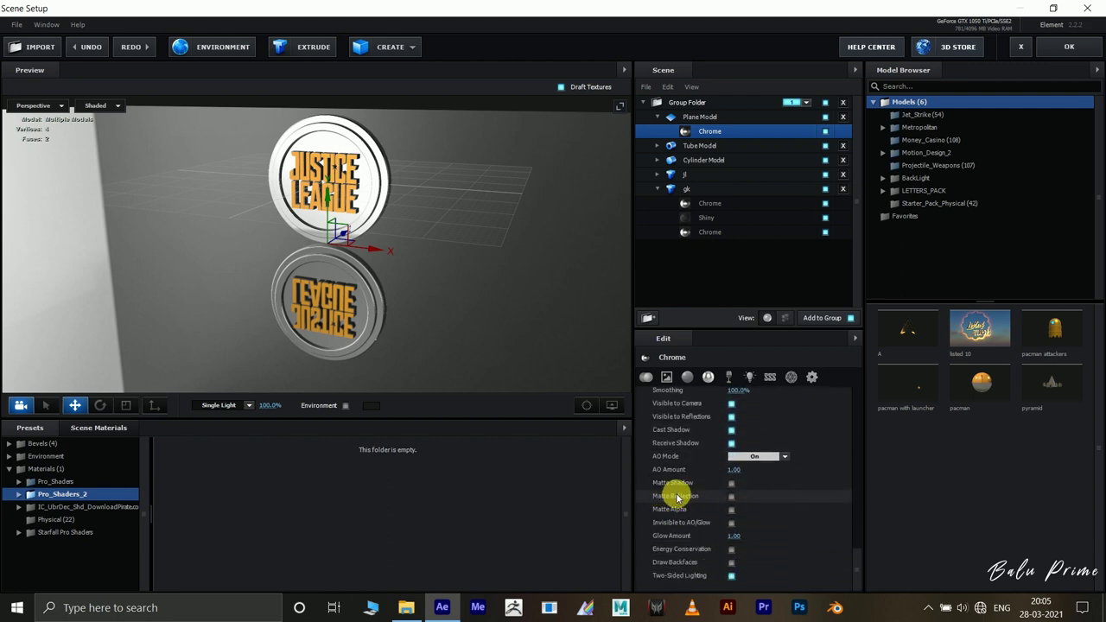
click(734, 499)
mouse_move(376, 331)
mouse_down()
mouse_move(432, 336)
mouse_move(478, 274)
mouse_move(375, 294)
mouse_move(424, 314)
mouse_move(403, 312)
mouse_move(380, 337)
mouse_up()
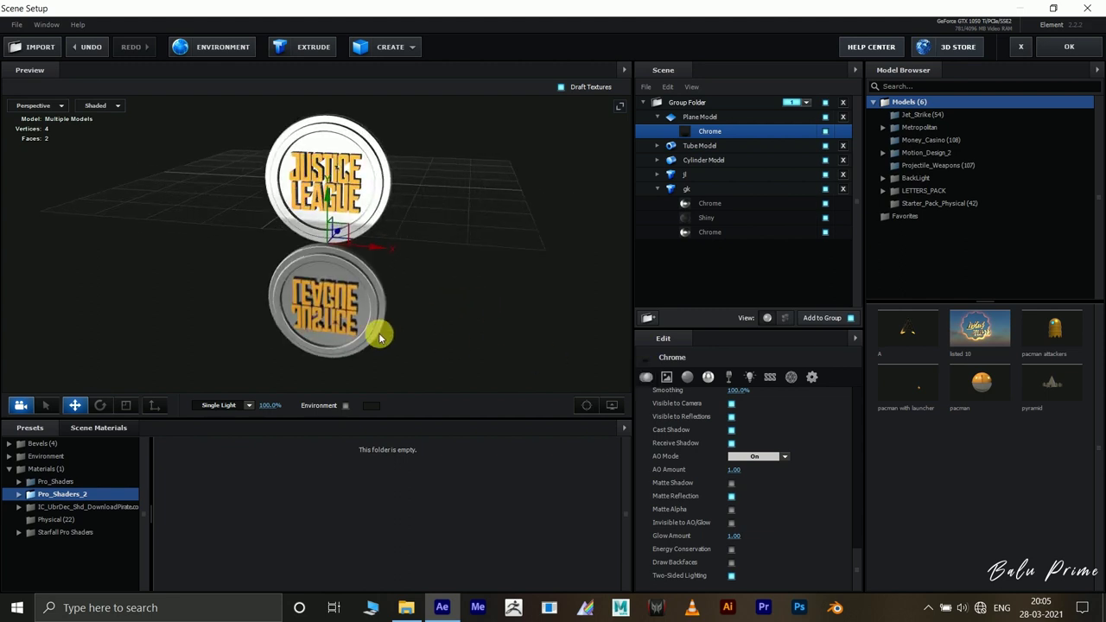
scroll(766, 452, down, 6)
scroll(800, 455, up, 5)
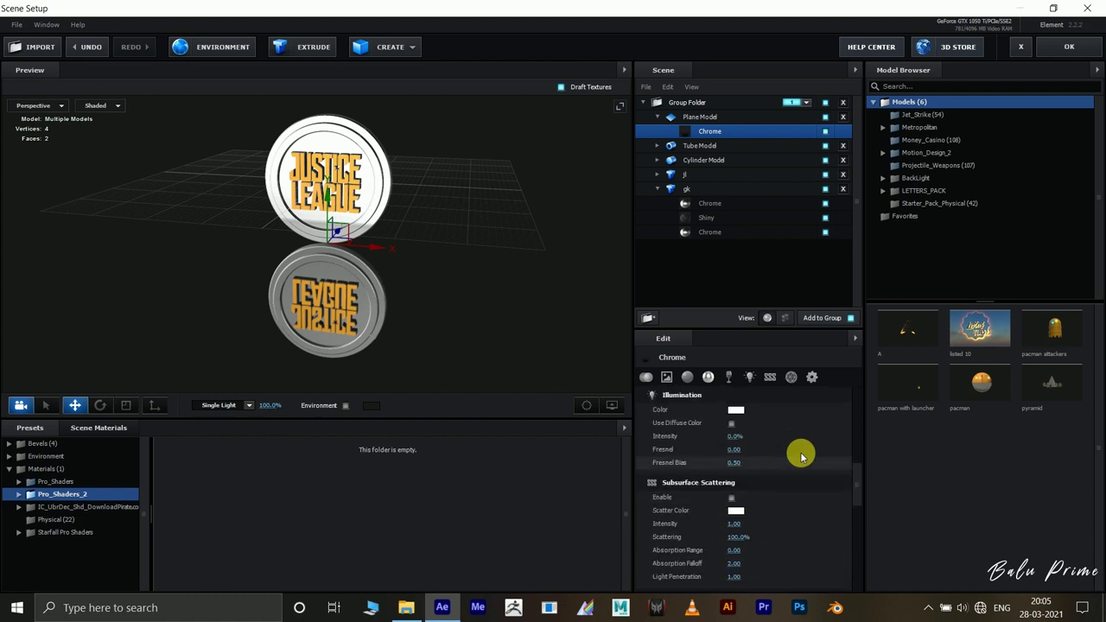
Set the Glossiness of the plane's Chrome material to 75% and orbit to check the blurred floor reflection.
scroll(800, 455, up, 2)
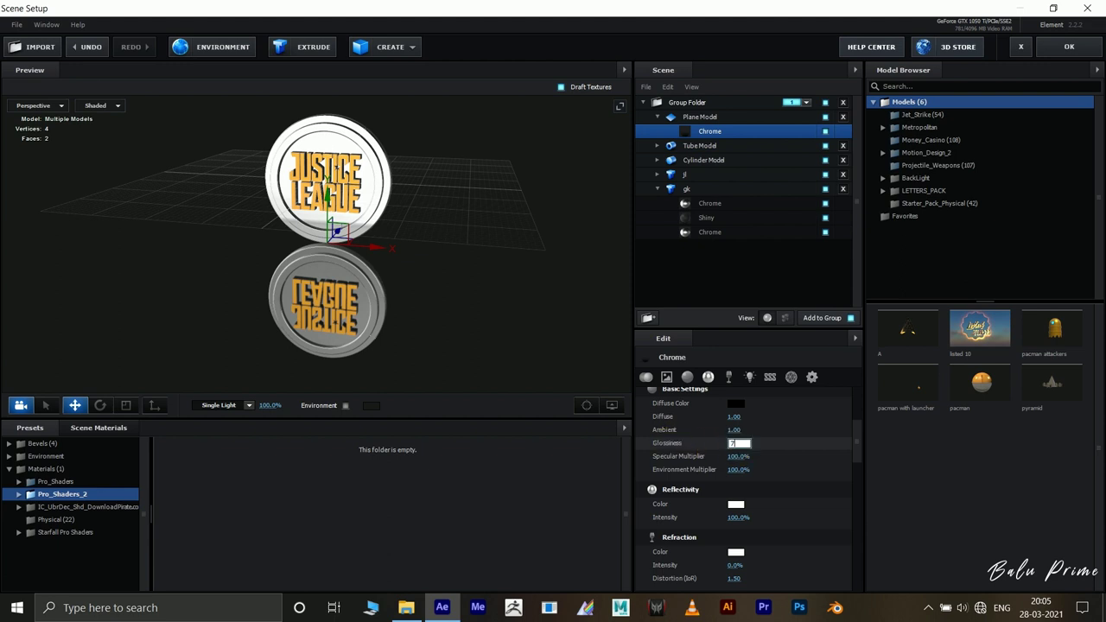
key(Return)
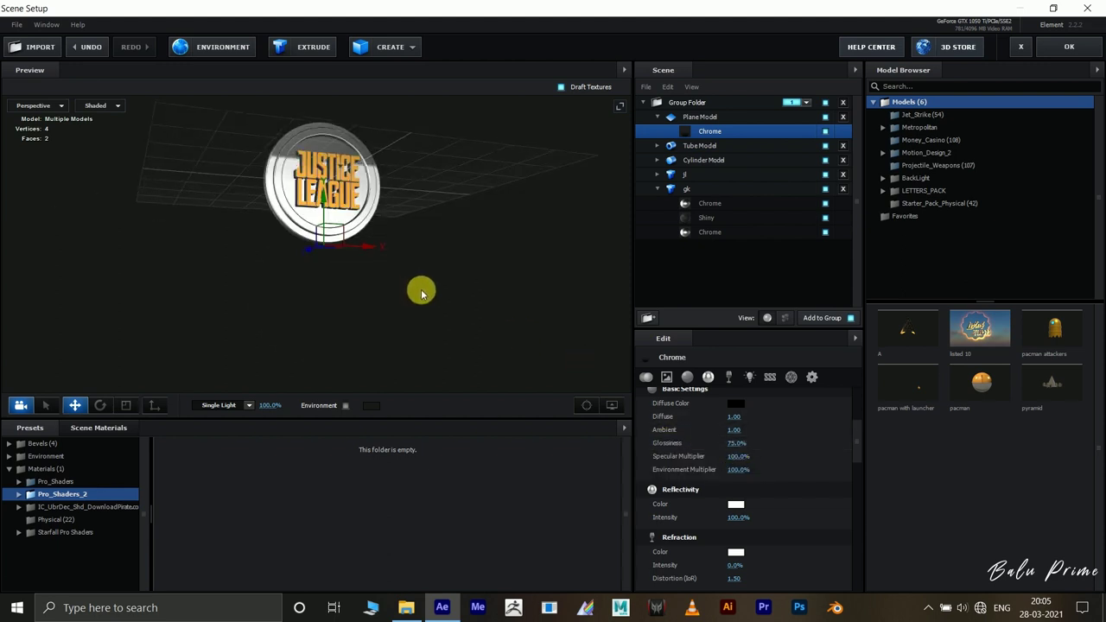
drag(397, 317, 486, 271)
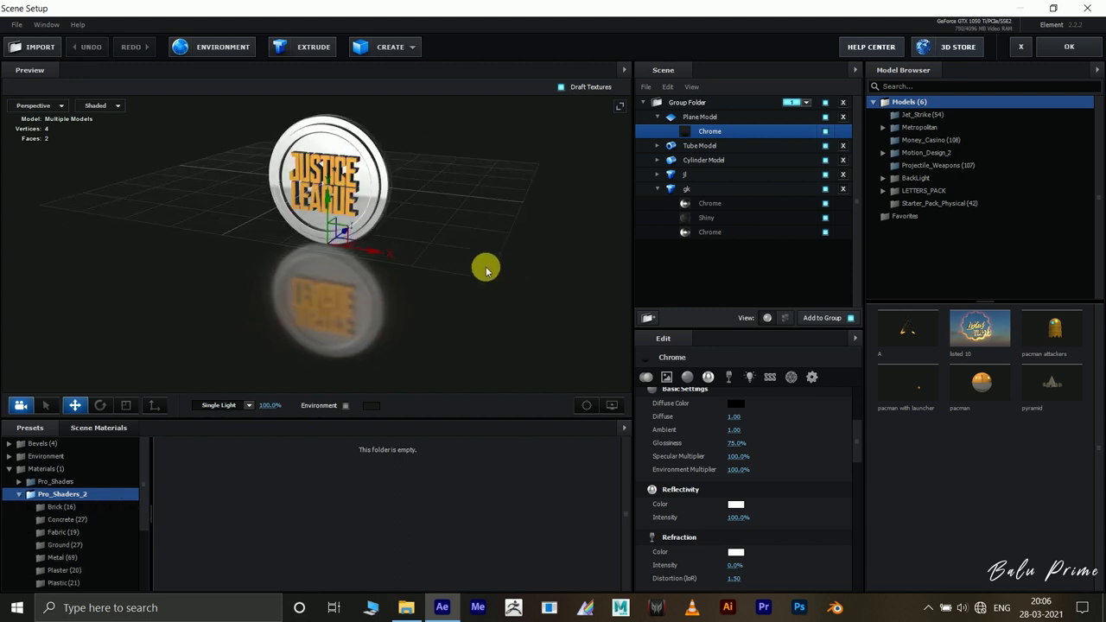
Collapse the models in the scene's group folder and apply the scene setup to the composition.
click(658, 117)
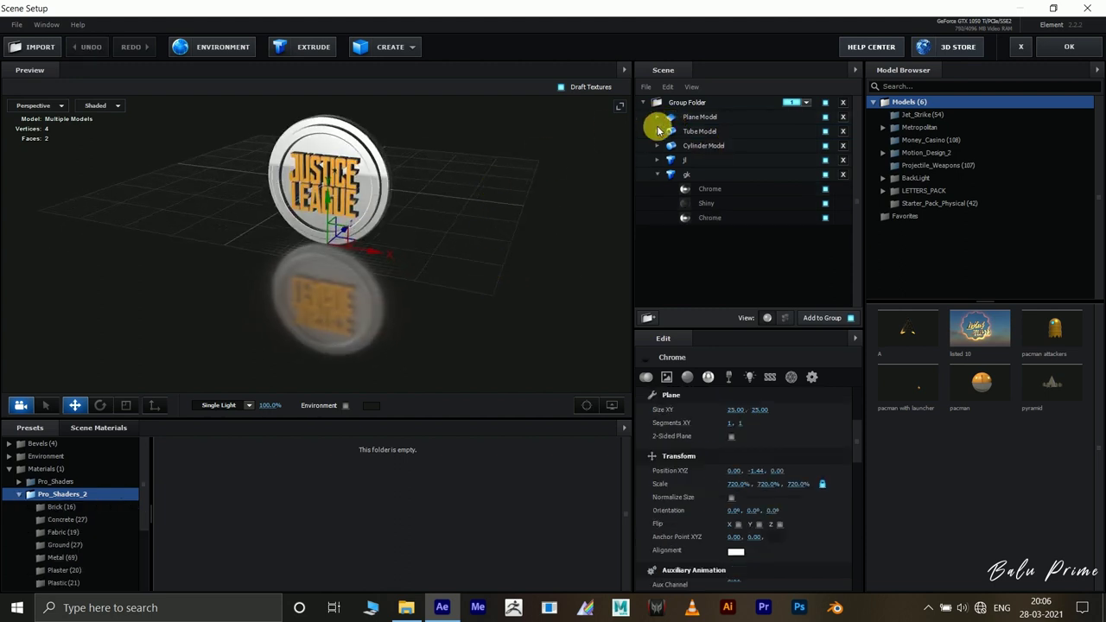
click(657, 174)
click(701, 146)
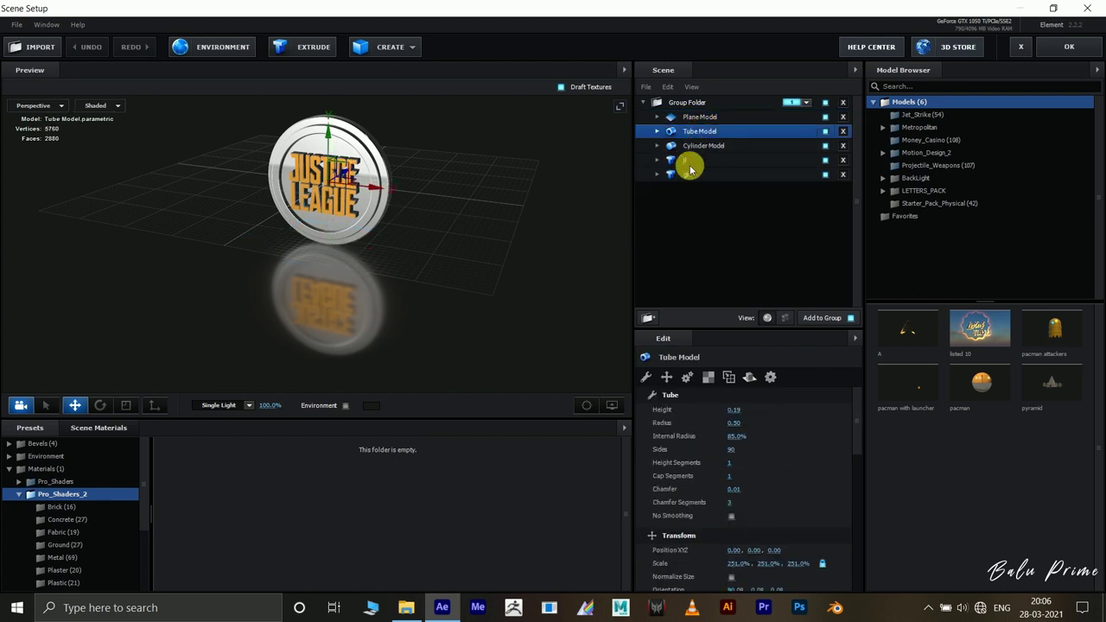
click(702, 104)
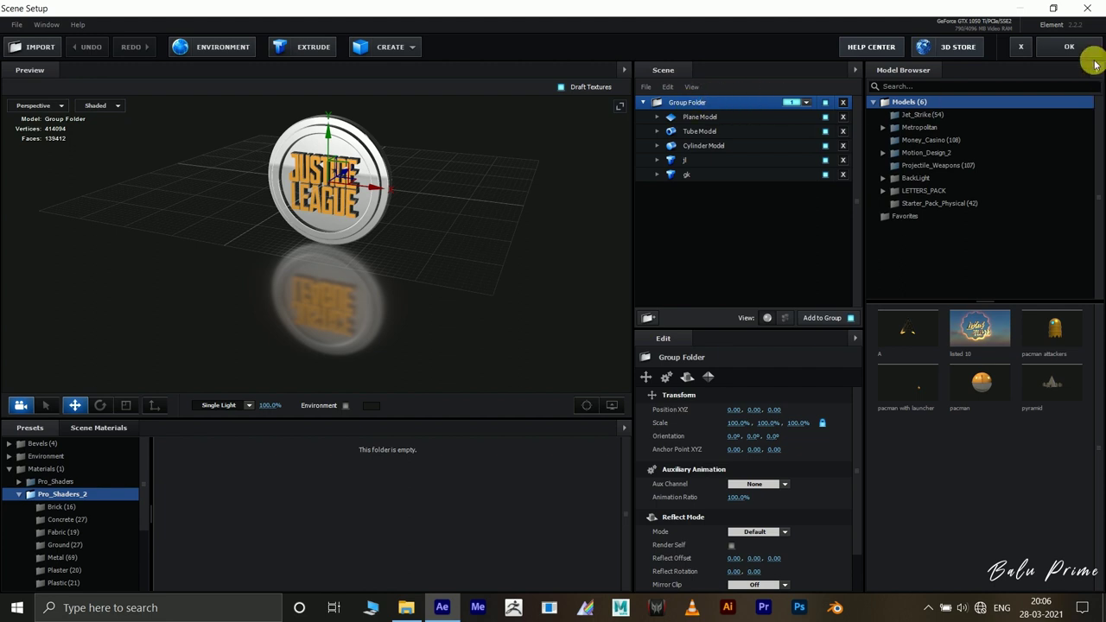
click(1070, 48)
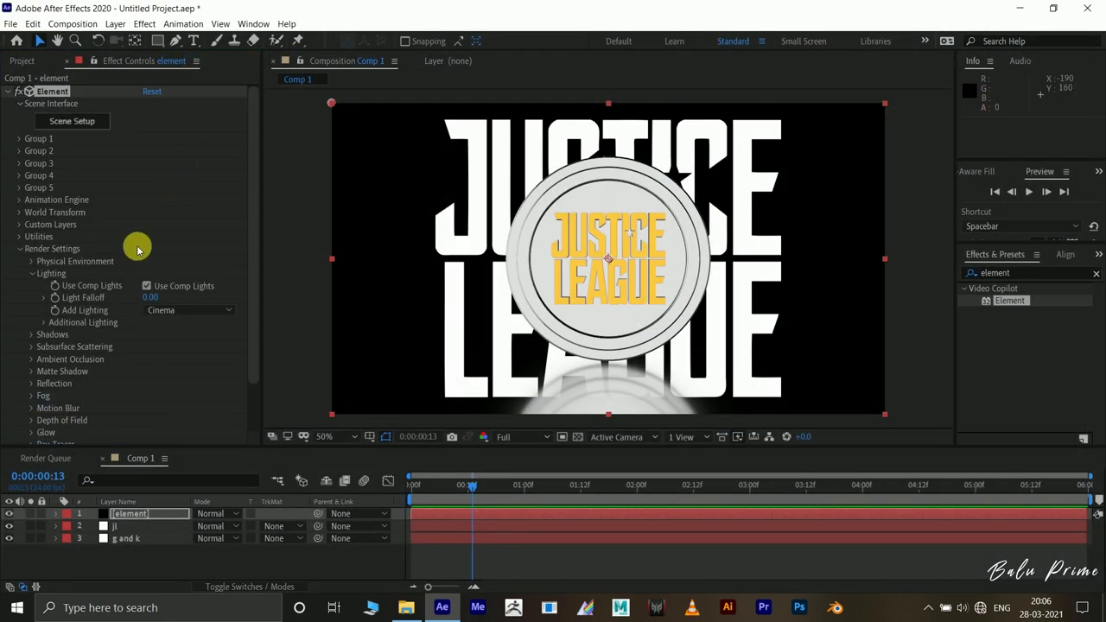
Hide the jl and g and k layers in Comp 1.
click(116, 529)
click(84, 541)
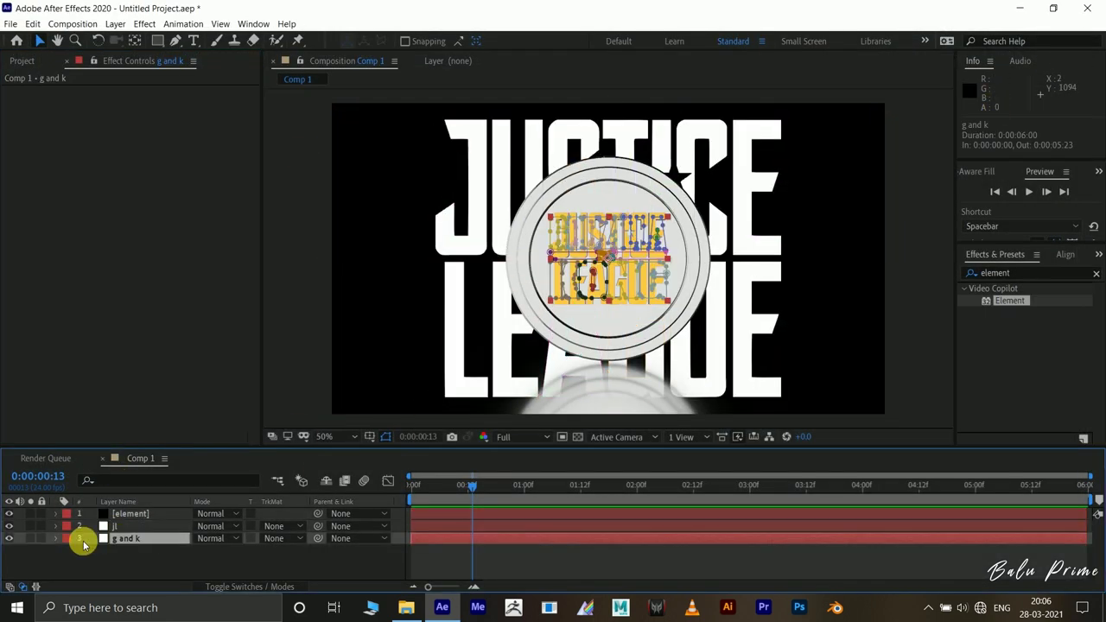
click(9, 525)
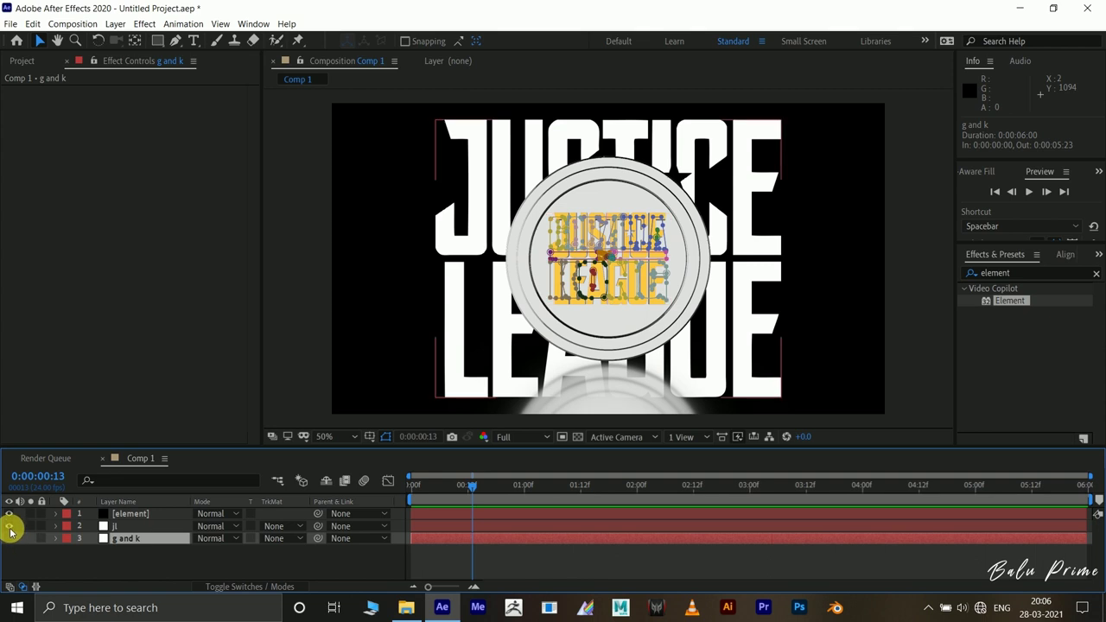
click(129, 526)
Start keyframing the Group 1 particle Y rotation of the element layer at frame 0:00:00:00.
click(131, 516)
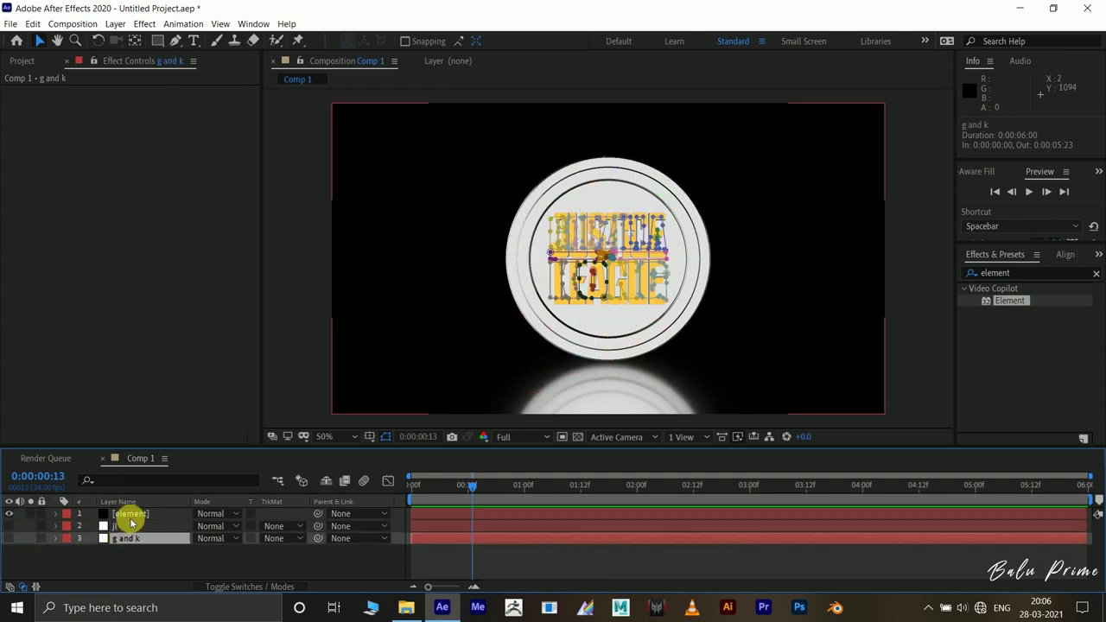
click(131, 516)
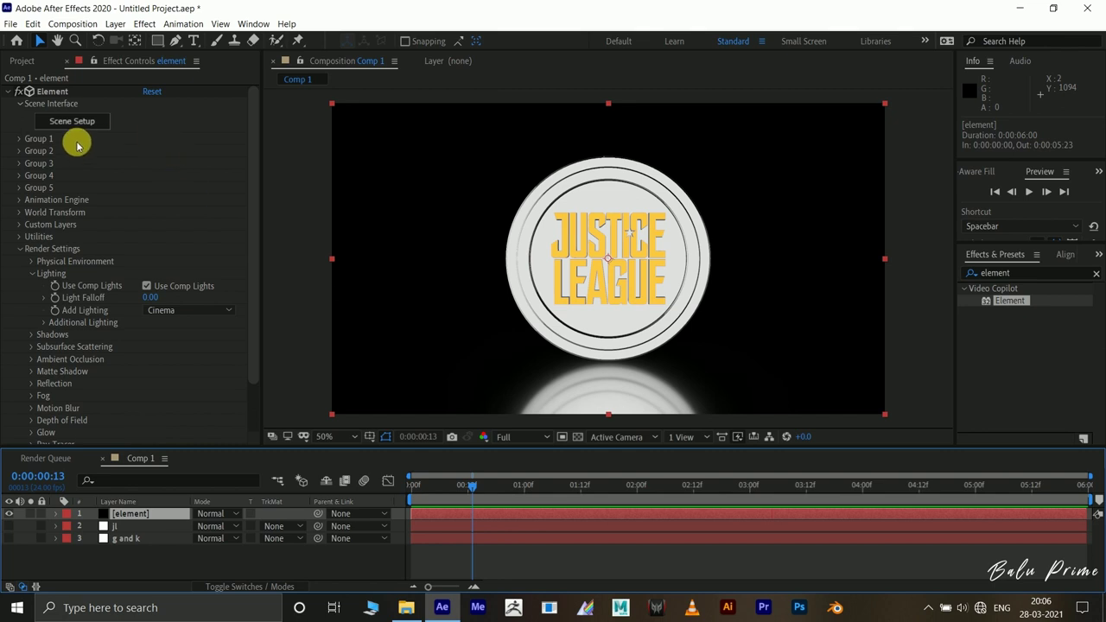
click(19, 139)
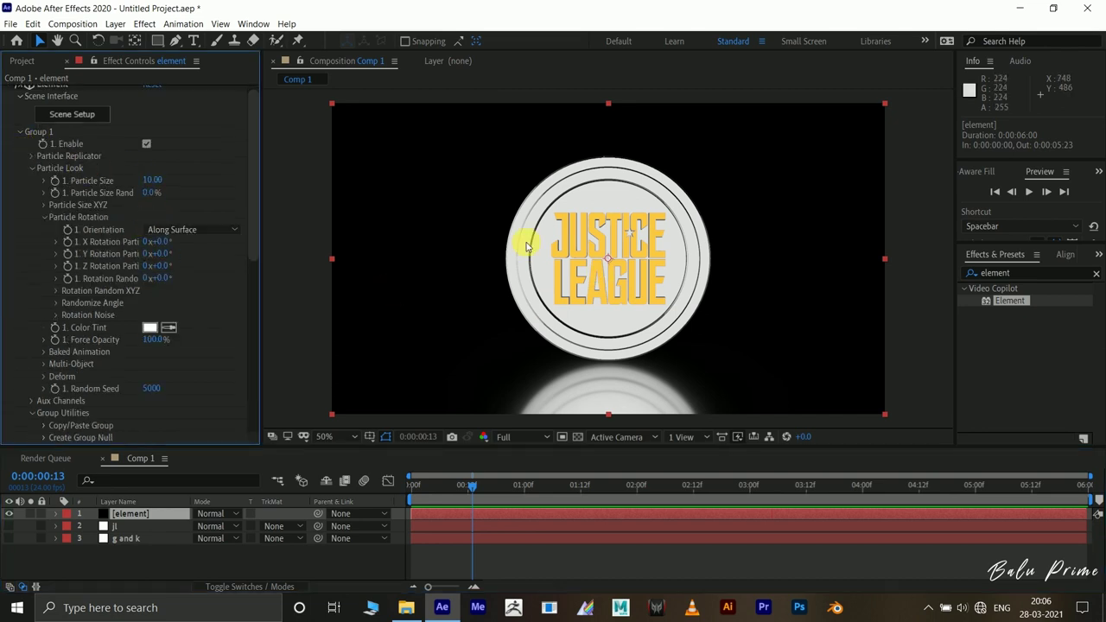
drag(473, 491, 412, 486)
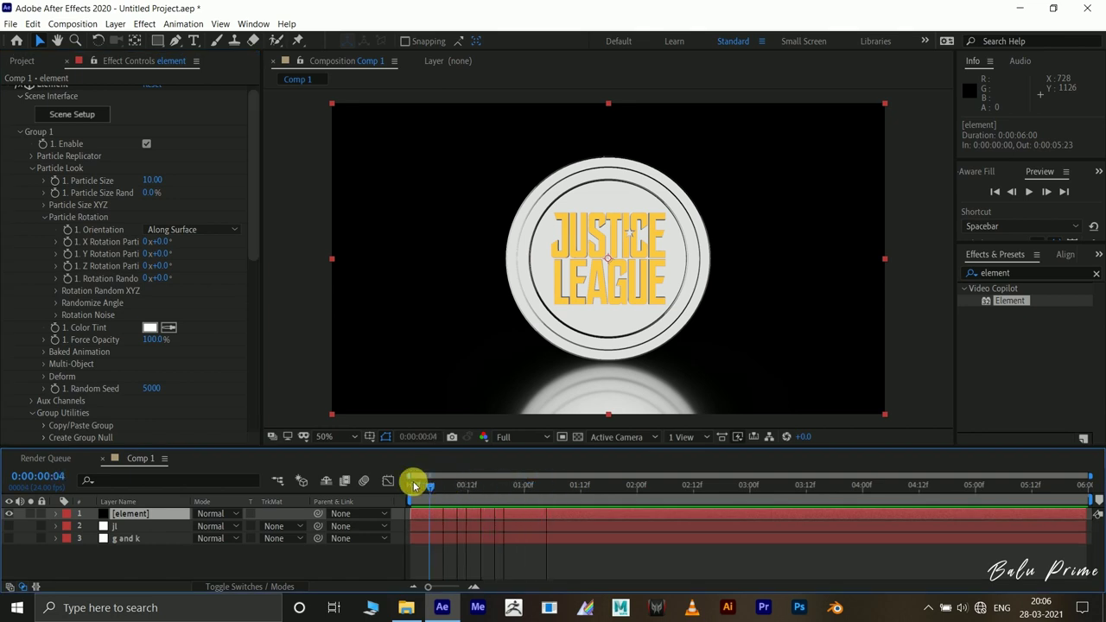
click(43, 218)
click(32, 169)
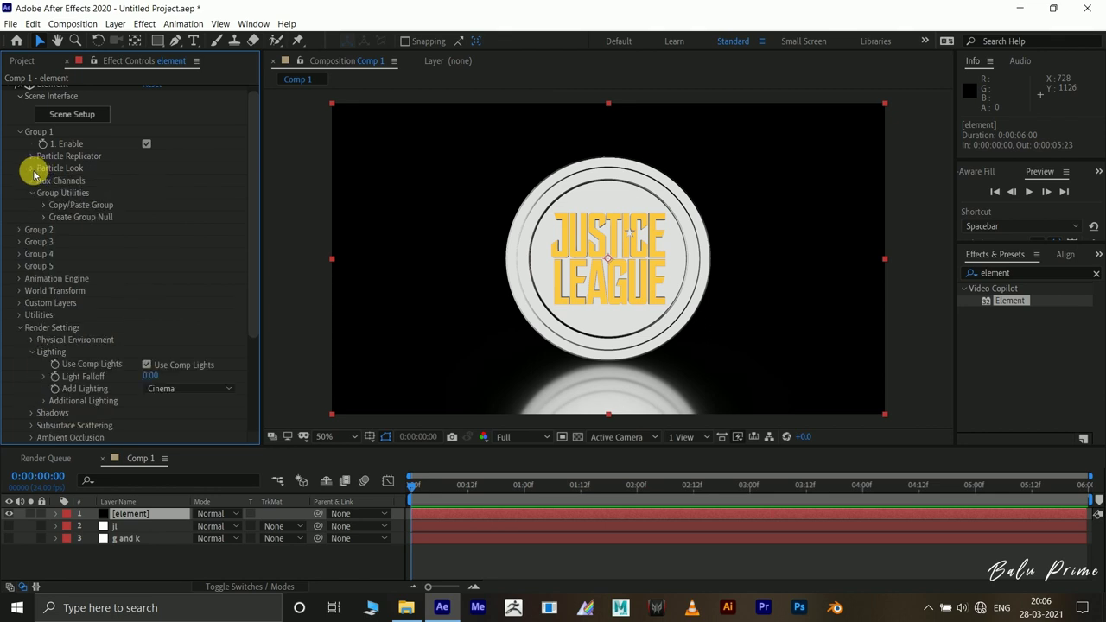
click(32, 169)
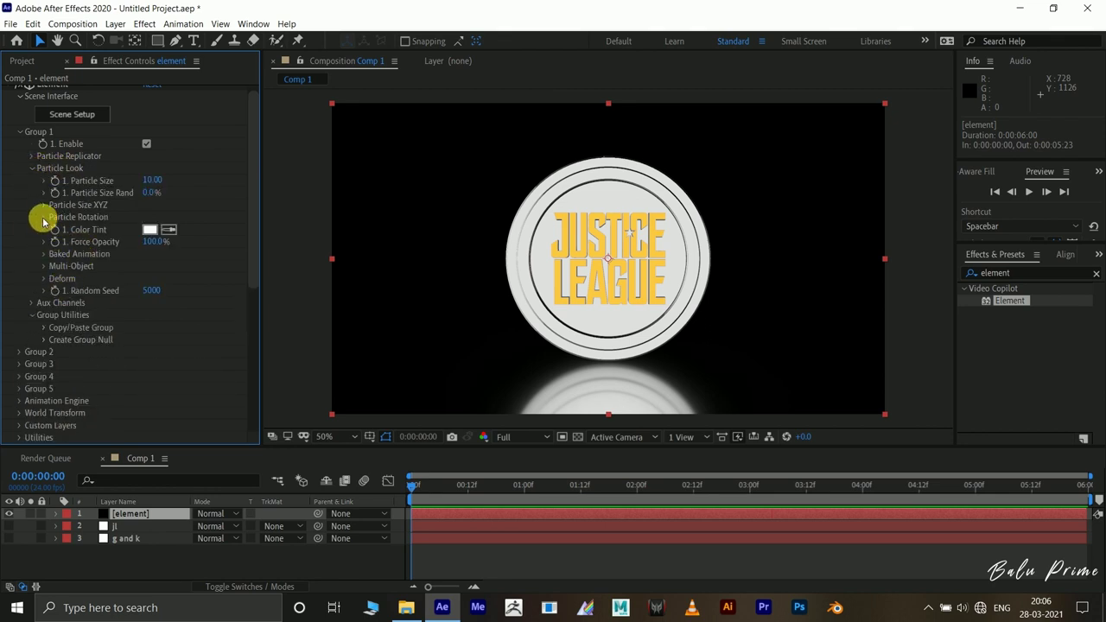
click(43, 218)
click(411, 489)
click(67, 254)
Set the Group 1 particle Y rotation to 359° at the last frame, 0:00:05:23.
drag(414, 489, 1087, 490)
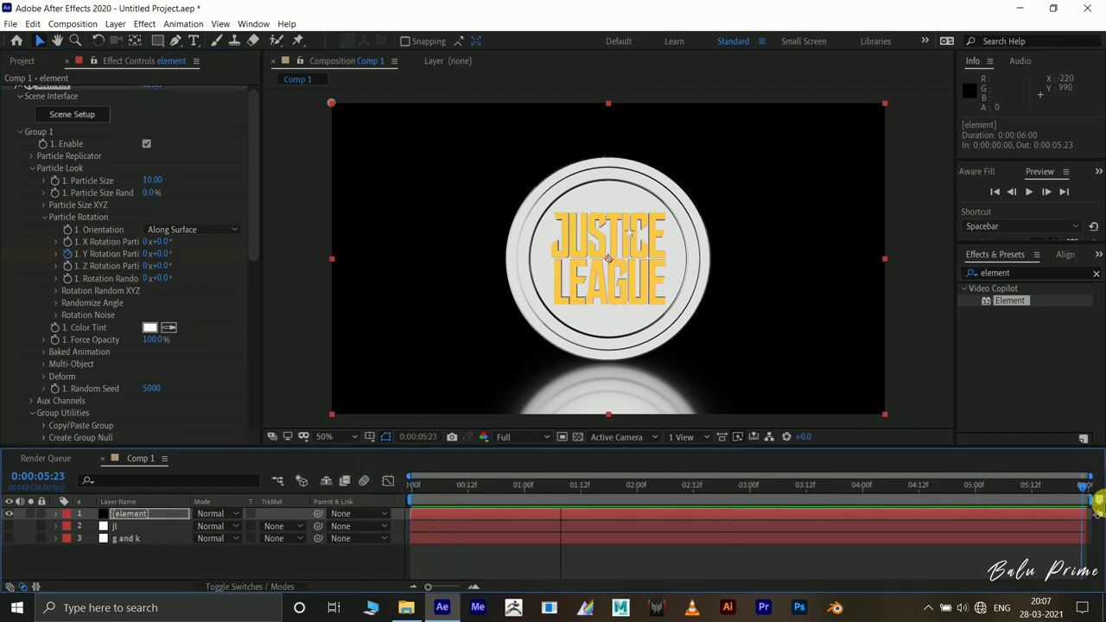
click(164, 255)
text(359)
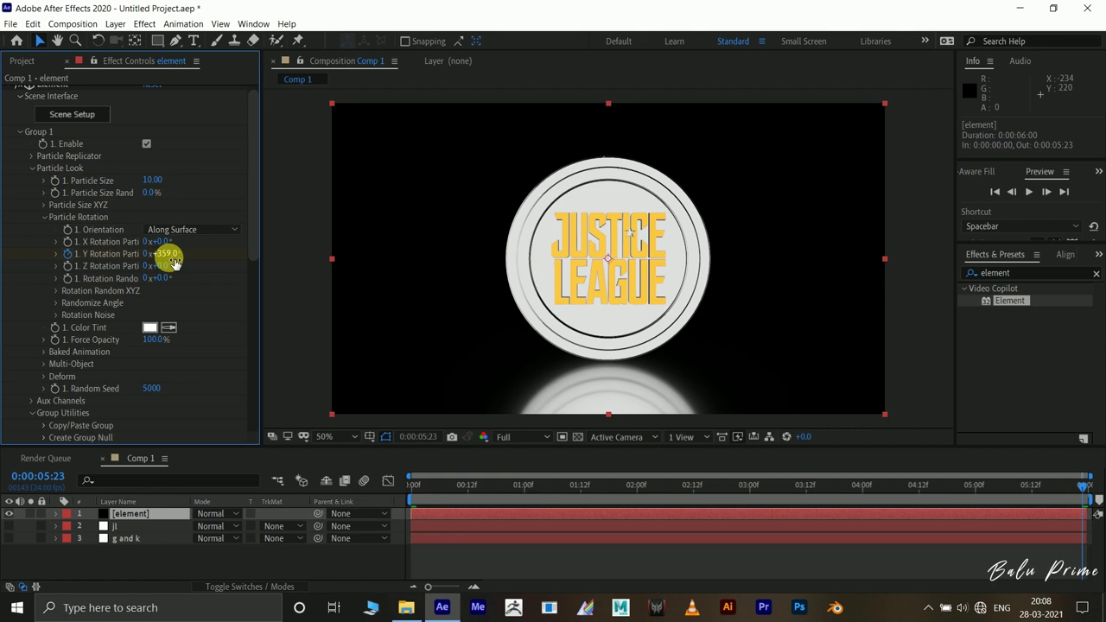
Play back the coin's rotation from the first frame and move the current time to 0:00:00:09.
click(414, 485)
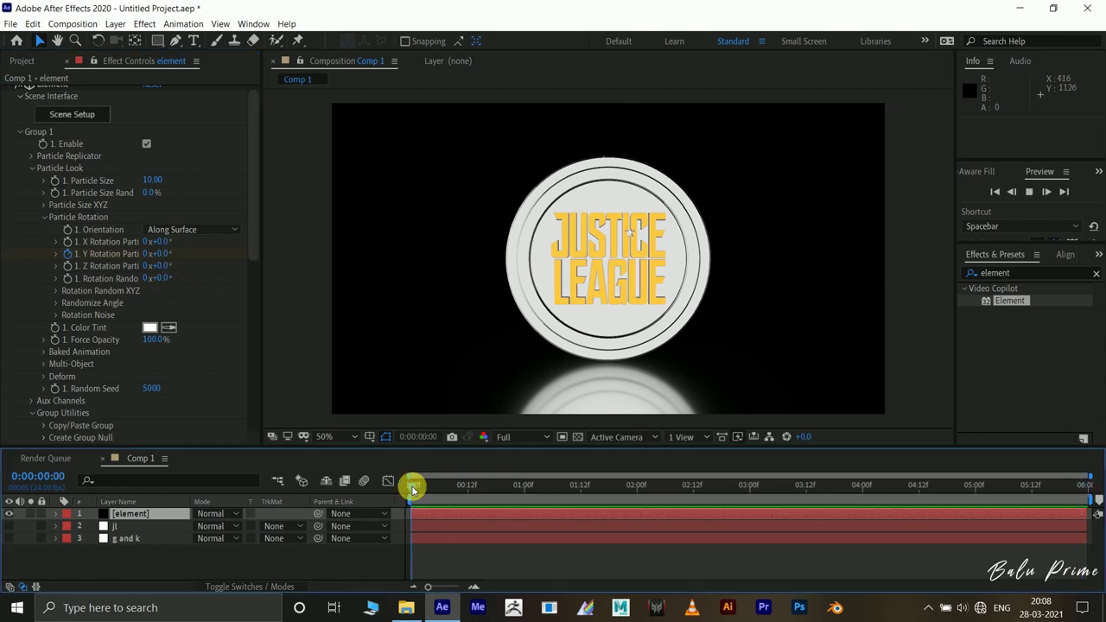
key(space)
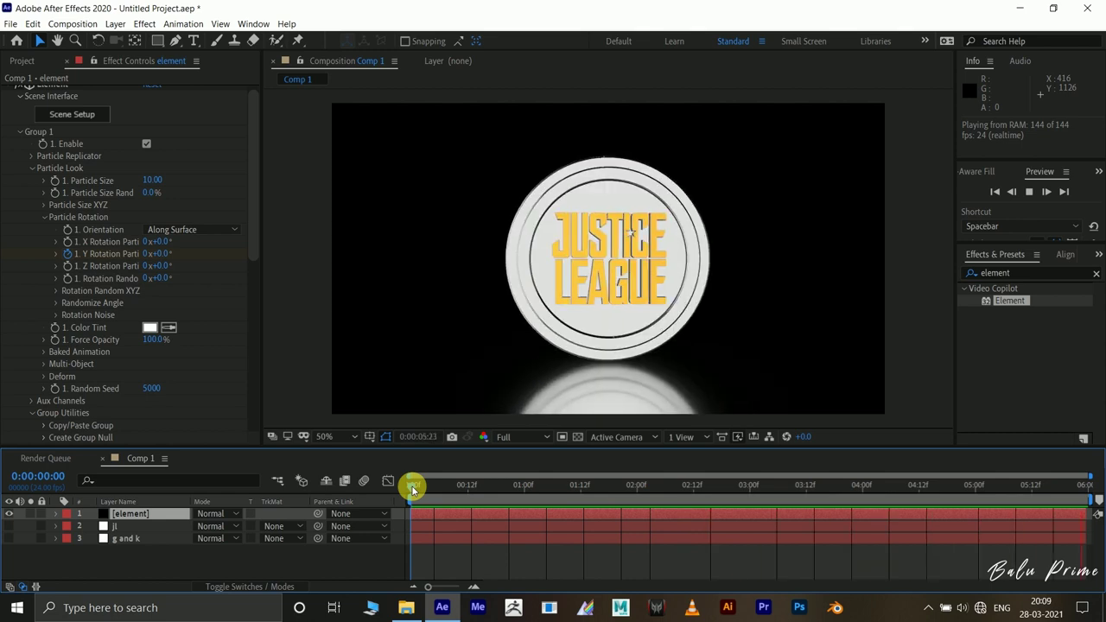
drag(413, 489, 455, 485)
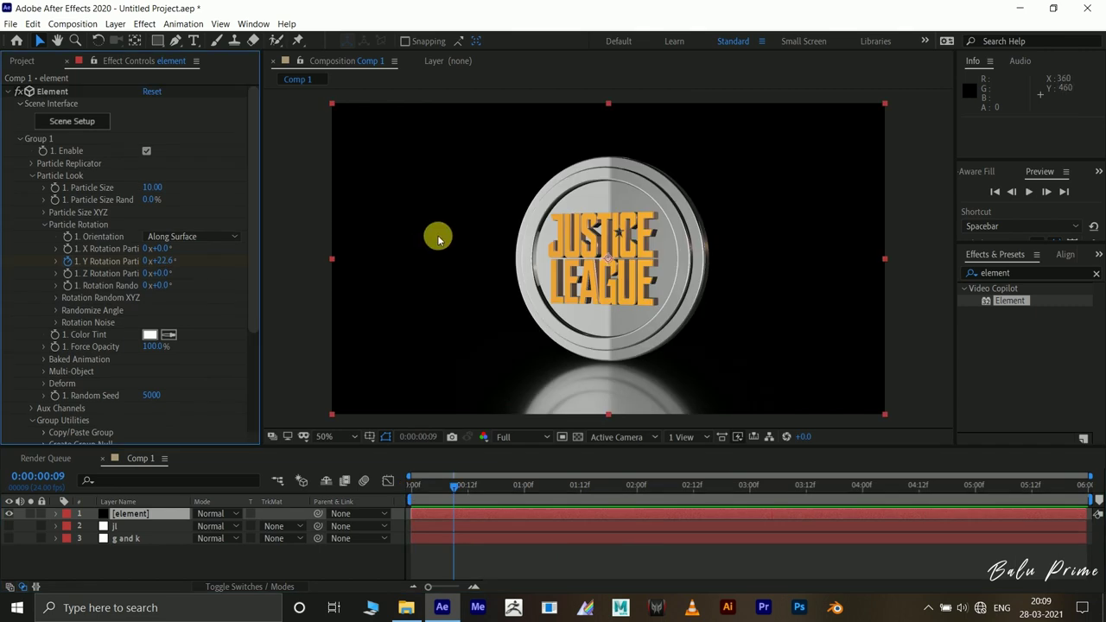
Enable ambient occlusion in the render settings of the Element effect with an SSAO intensity of 8.0.
scroll(123, 294, down, 4)
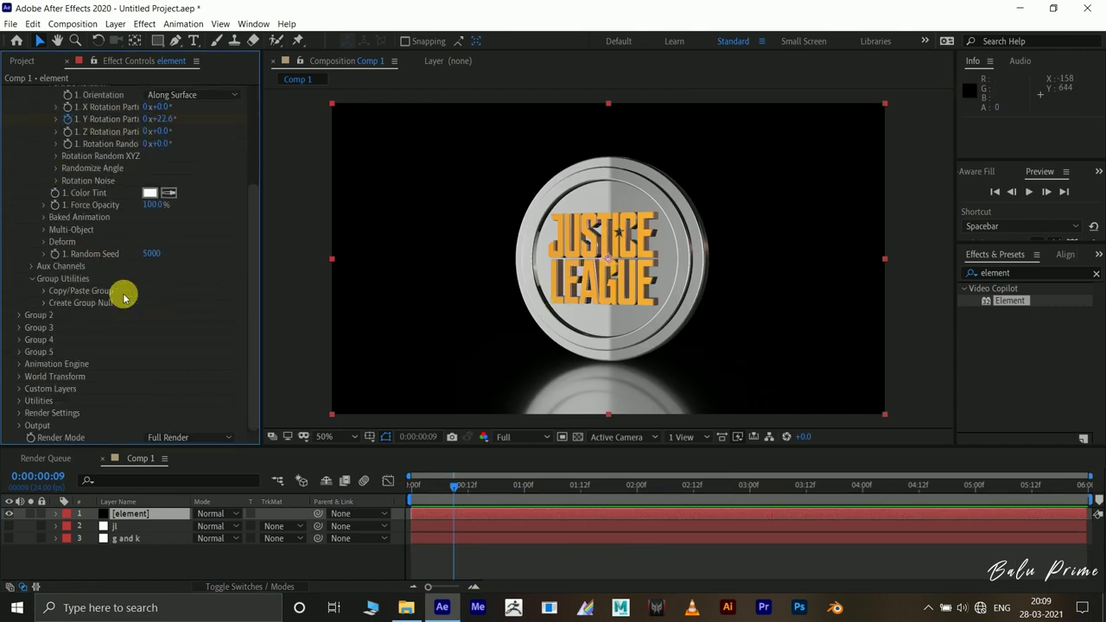
click(19, 414)
scroll(43, 398, down, 6)
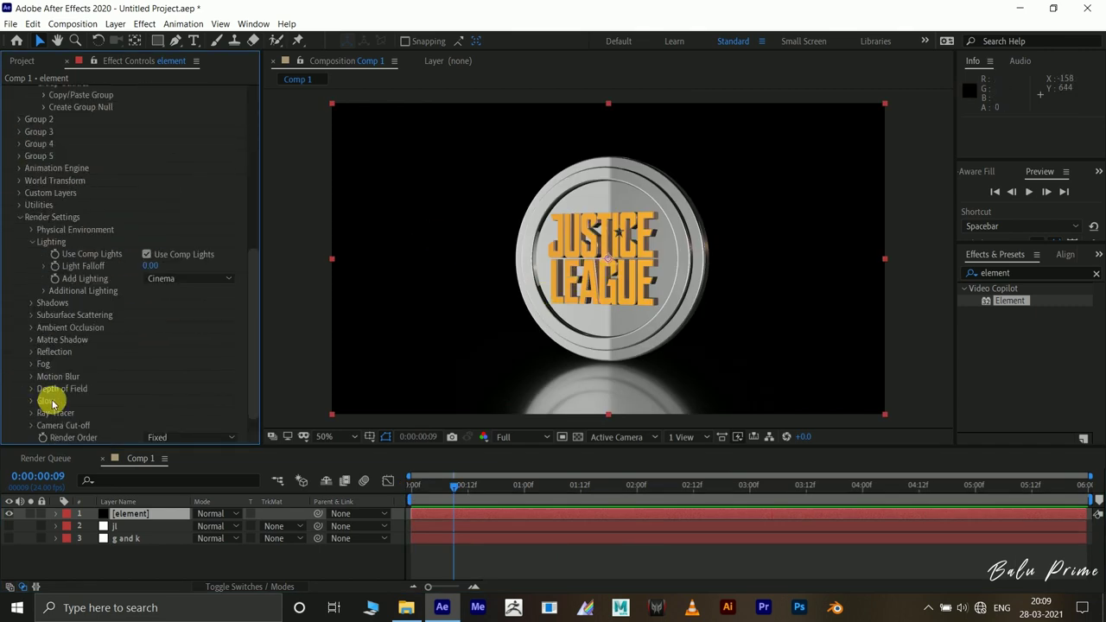
click(31, 303)
scroll(17, 311, down, 1)
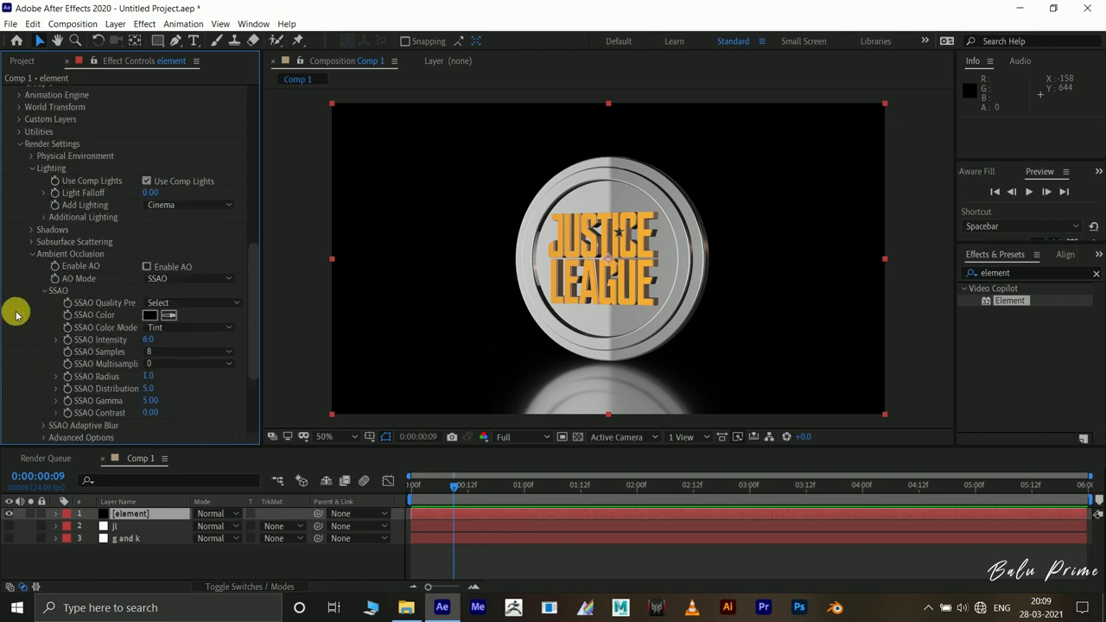
click(147, 268)
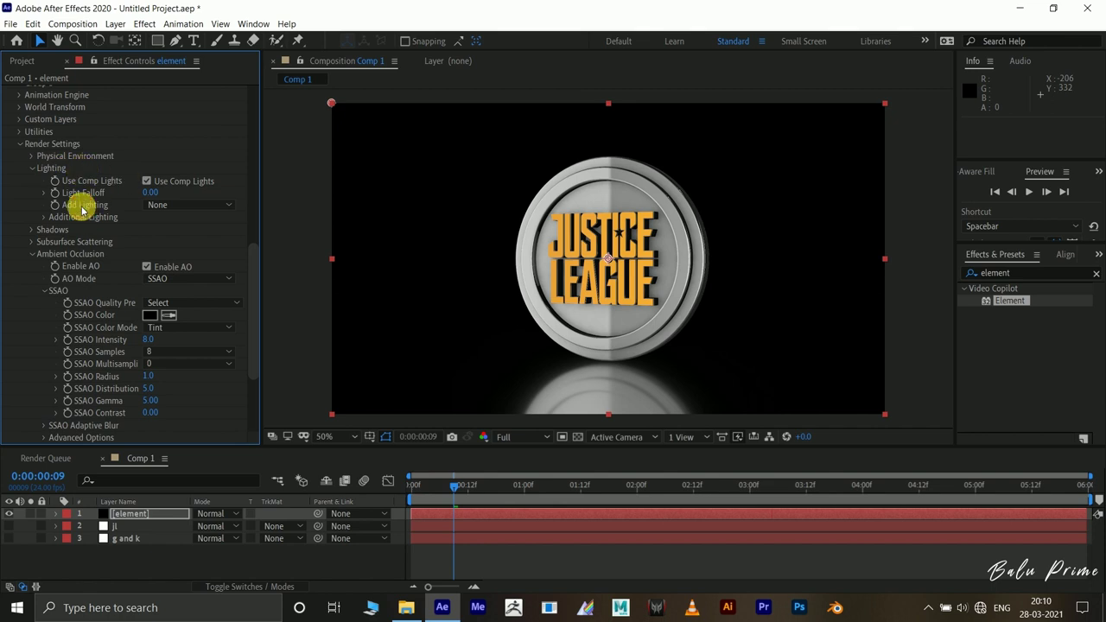
Compare the Sun Set, Dramatic and Stylized lighting presets on the coin and set Add Lighting to Cinema.
click(186, 207)
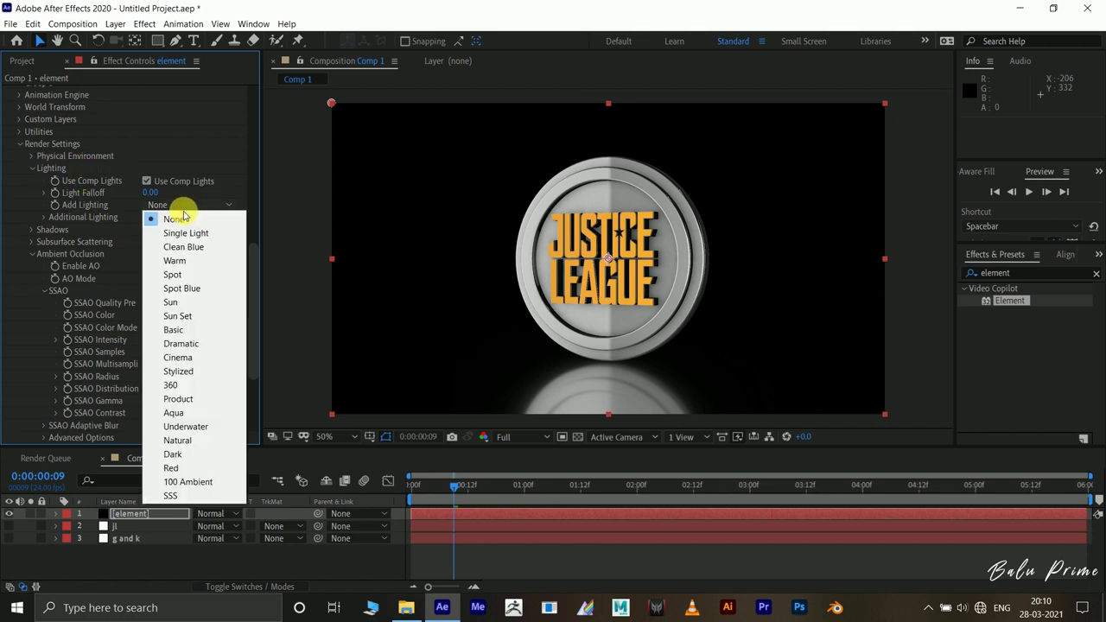
click(185, 316)
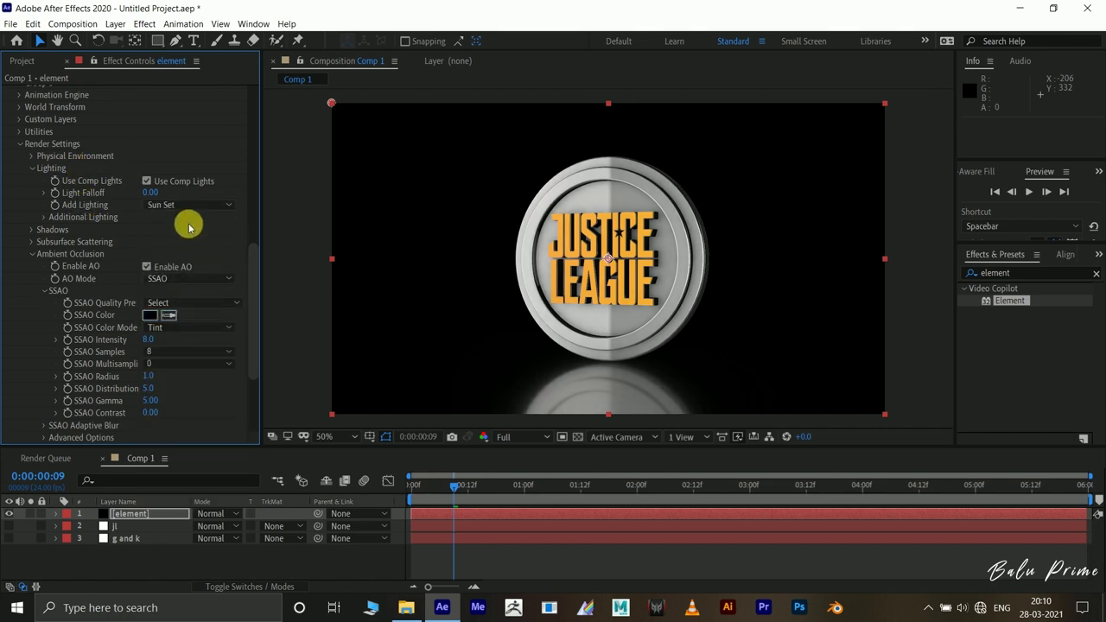
click(186, 207)
click(191, 344)
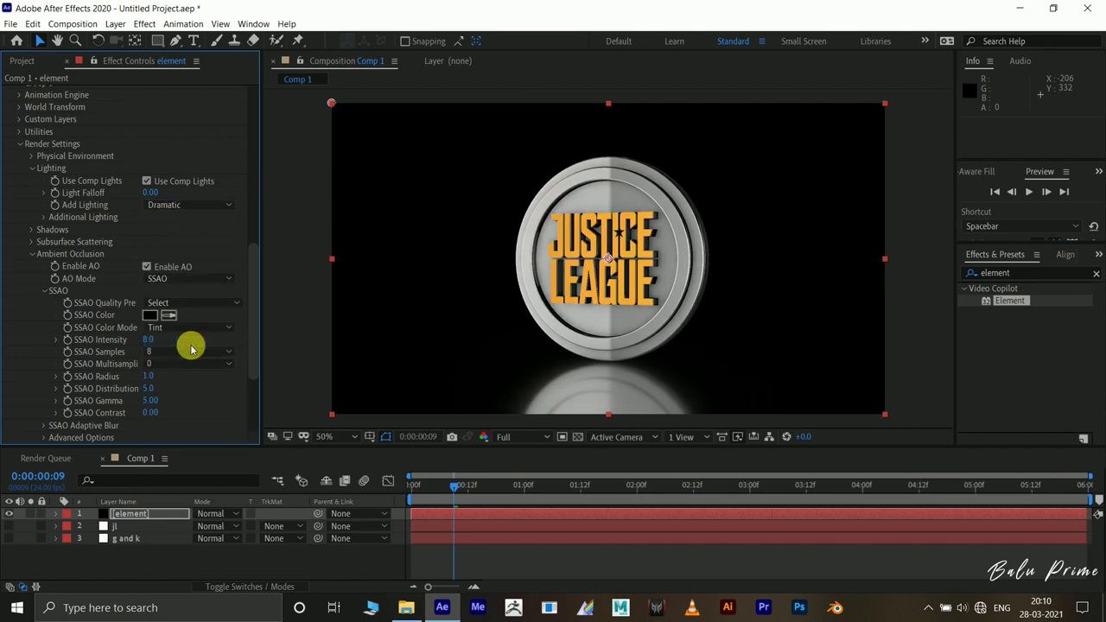
click(171, 208)
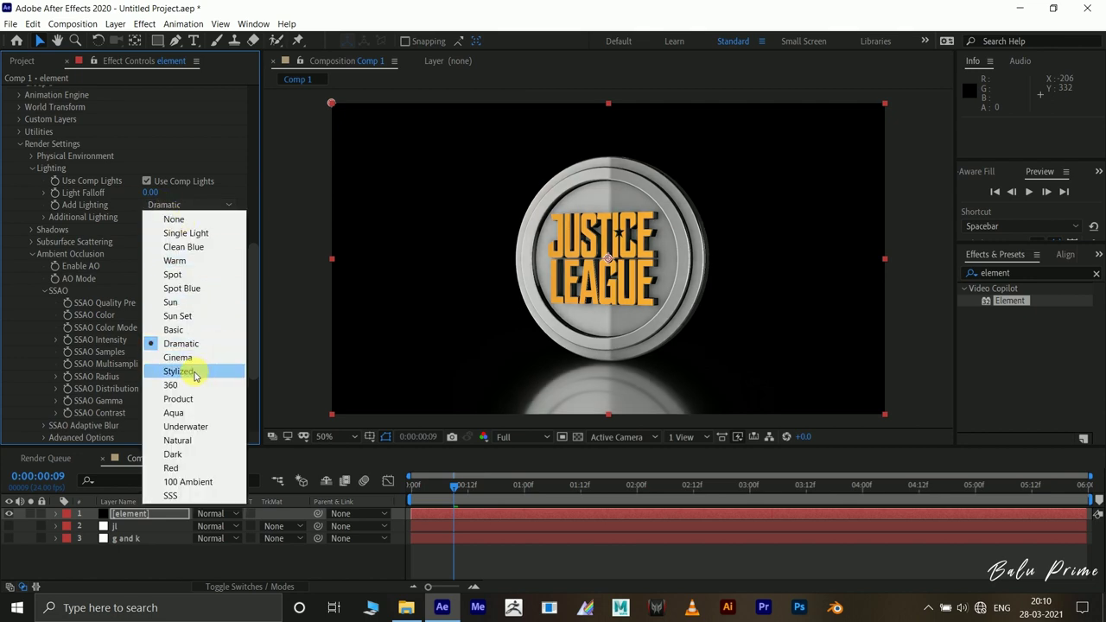
click(216, 370)
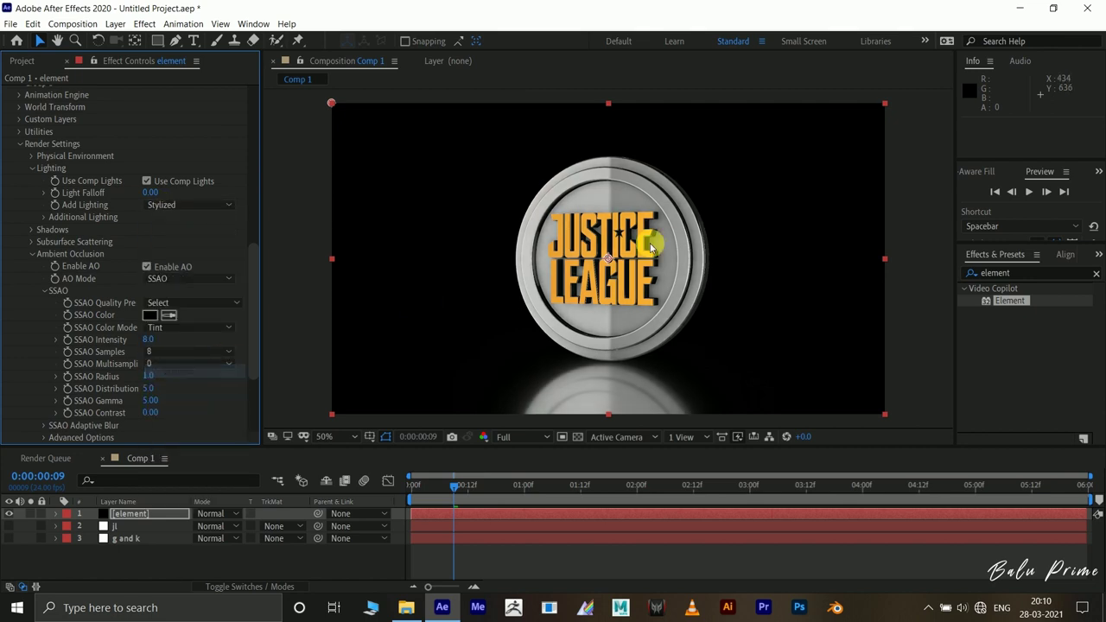
click(189, 206)
click(210, 359)
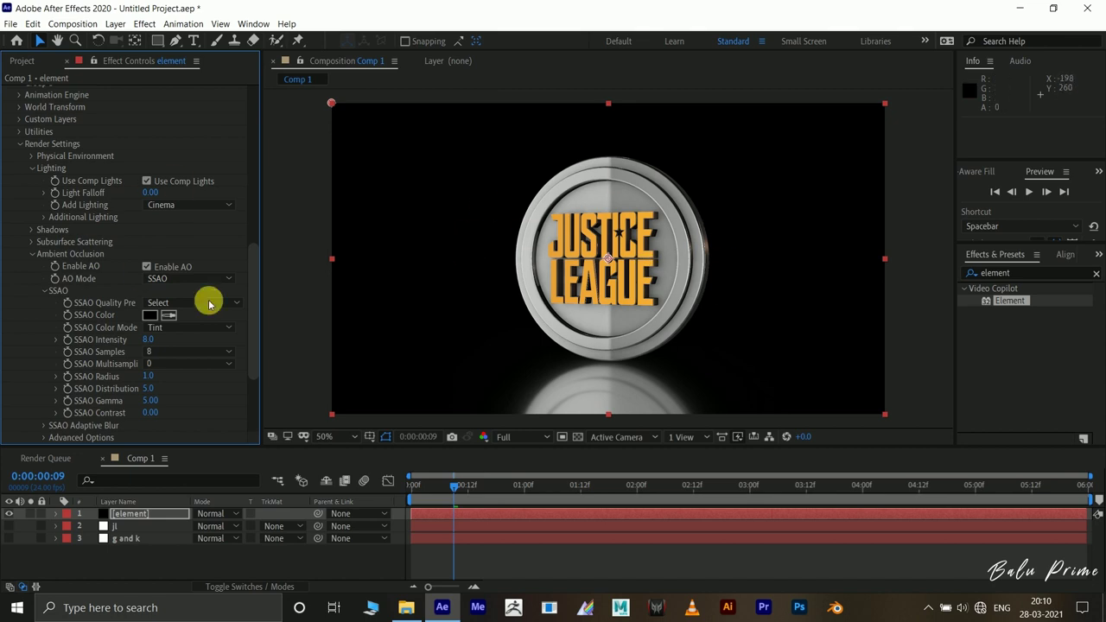
Open the Element scene setup and set the Tube Model's reflect mode to Mirror Surface.
scroll(158, 271, up, 5)
scroll(138, 246, up, 3)
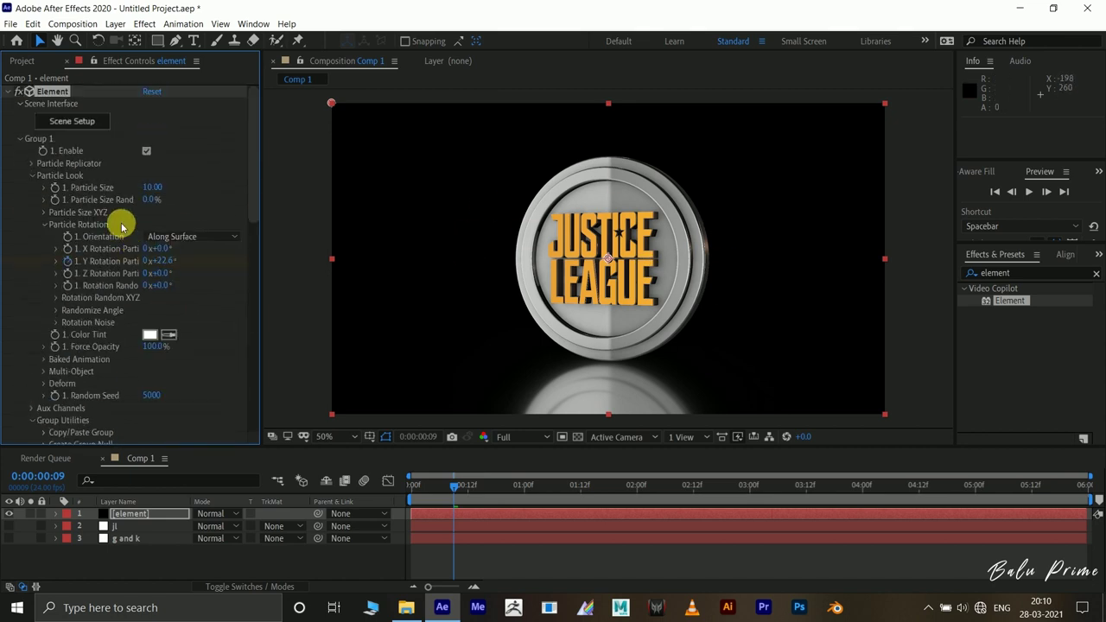
click(76, 121)
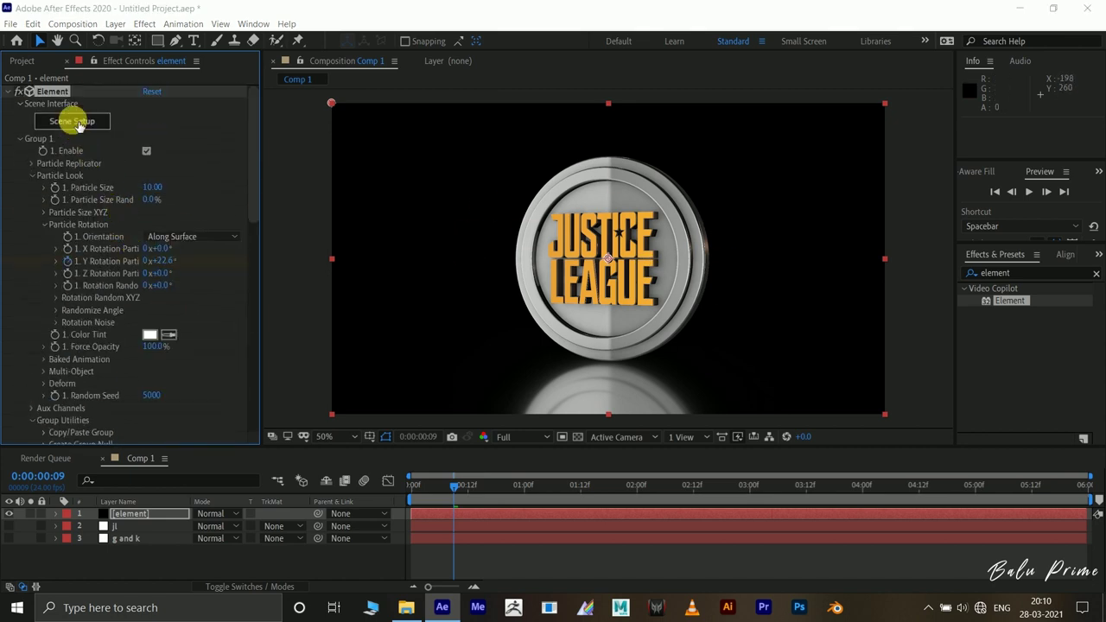
click(715, 123)
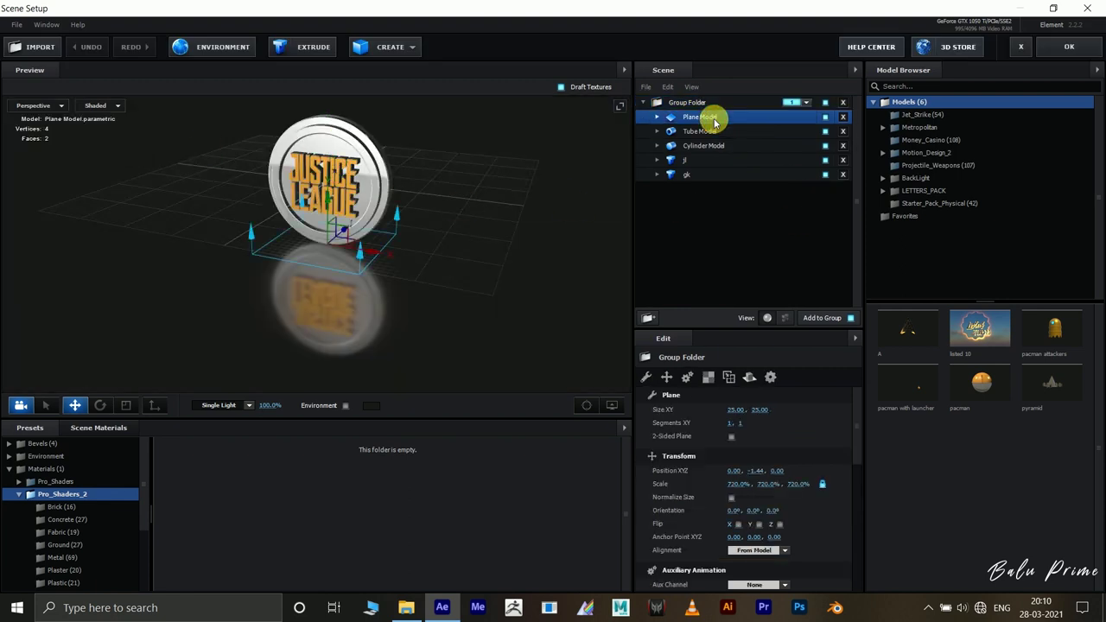
click(715, 137)
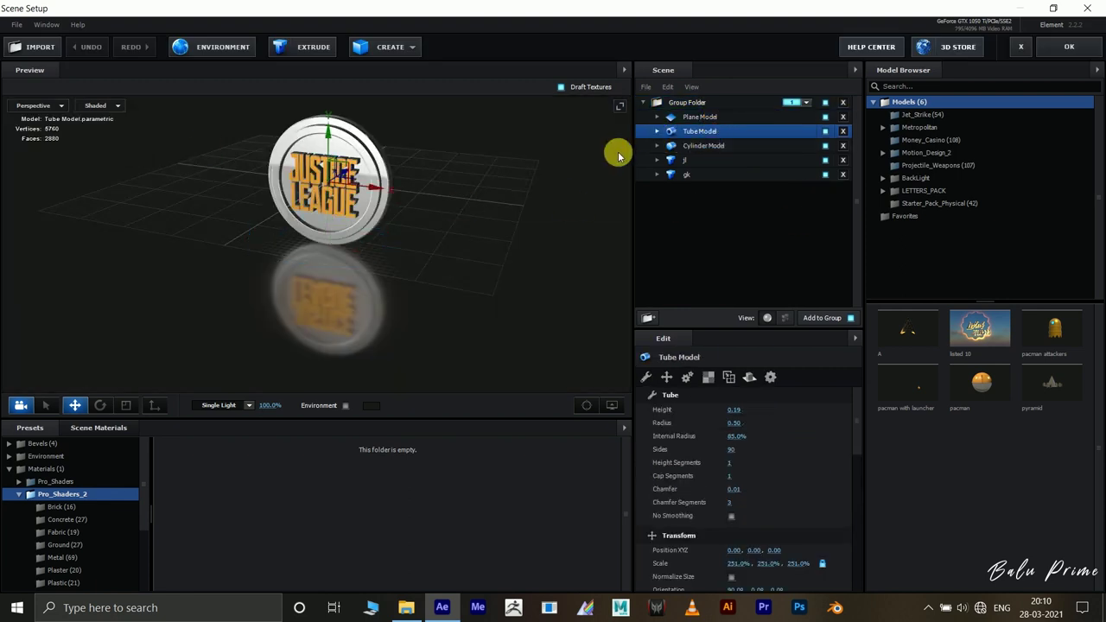
click(748, 380)
click(772, 411)
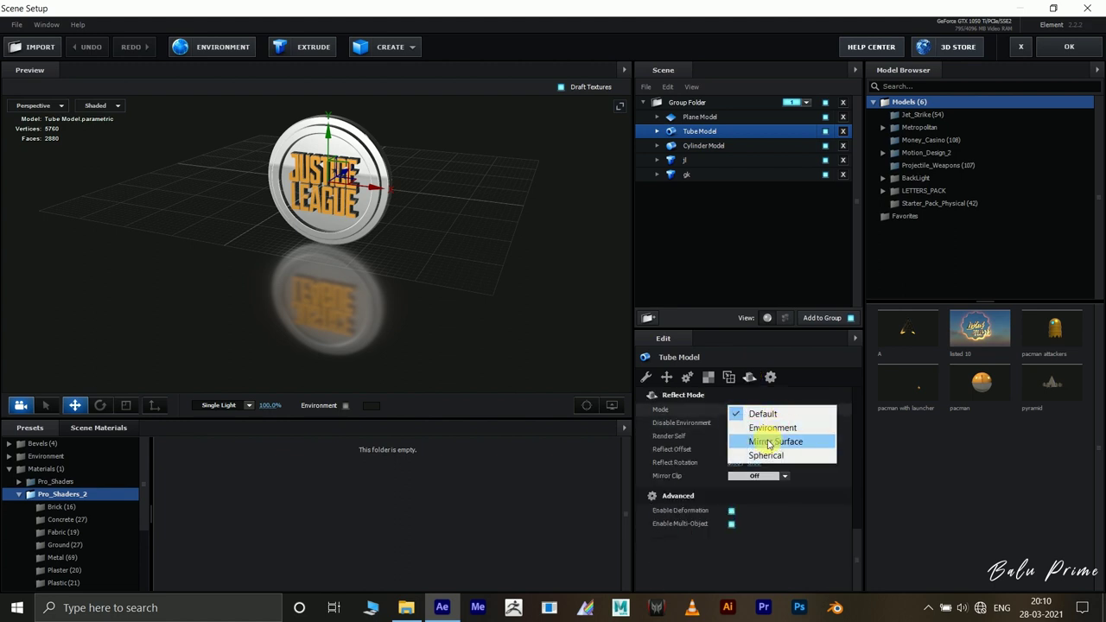
click(768, 443)
Set the reflect mode of the Cylinder Model to Mirror Surface.
click(703, 146)
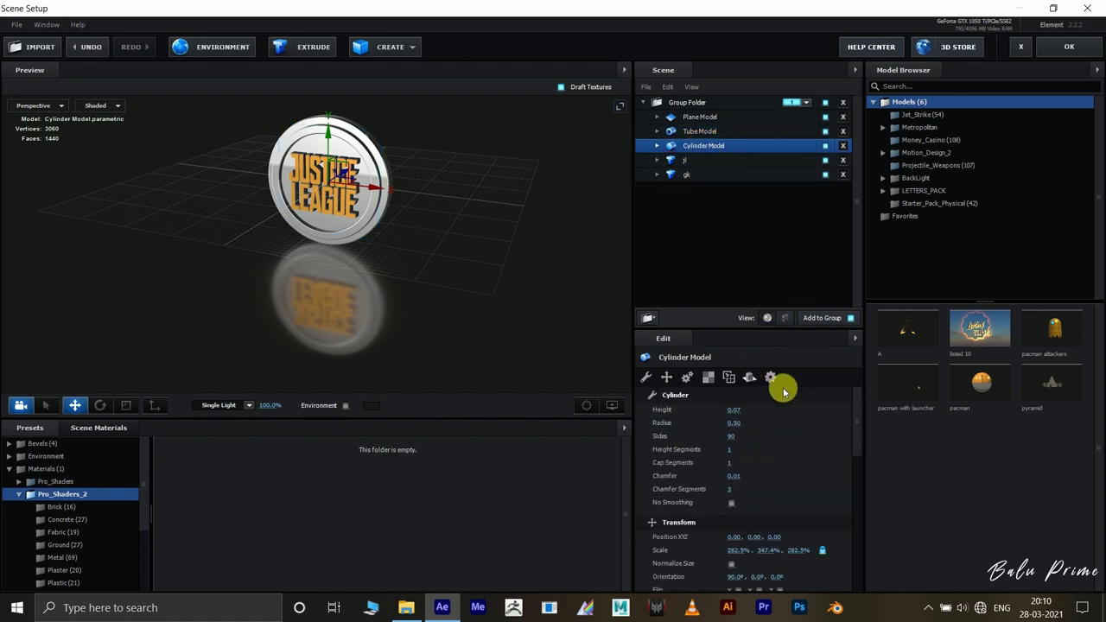
click(746, 380)
click(770, 410)
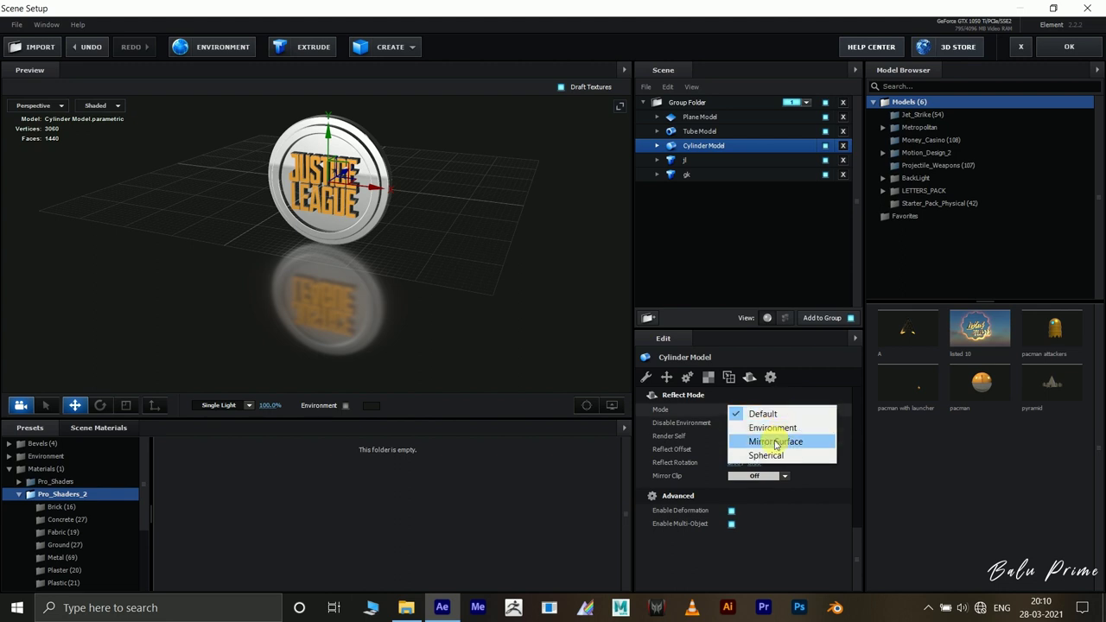
click(777, 443)
Set the reflect mode of the jl logo extrusion to Mirror Surface.
click(695, 159)
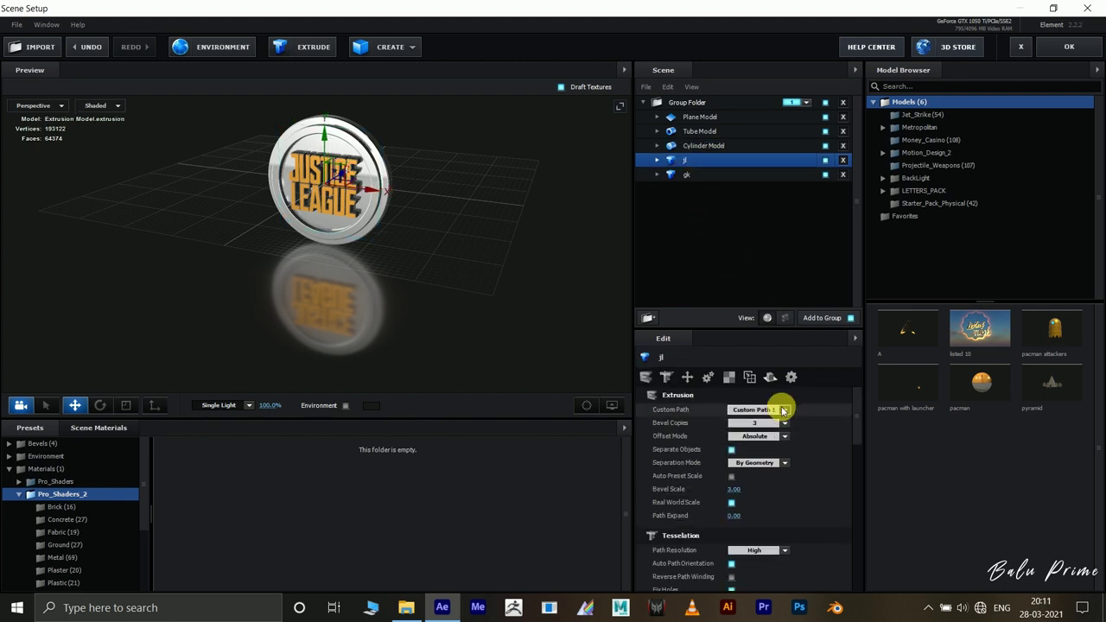
click(729, 378)
click(747, 380)
click(772, 410)
click(775, 442)
Set the reflect mode of the gk logo extrusion to Mirror Surface and apply the scene changes to the composition.
click(694, 175)
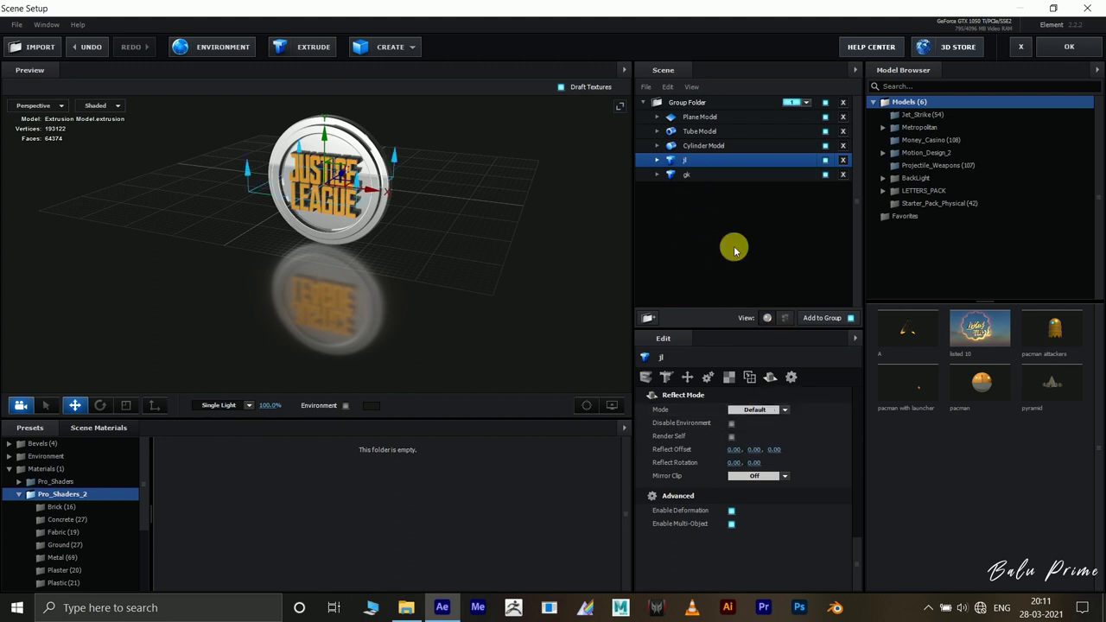
click(778, 411)
click(776, 442)
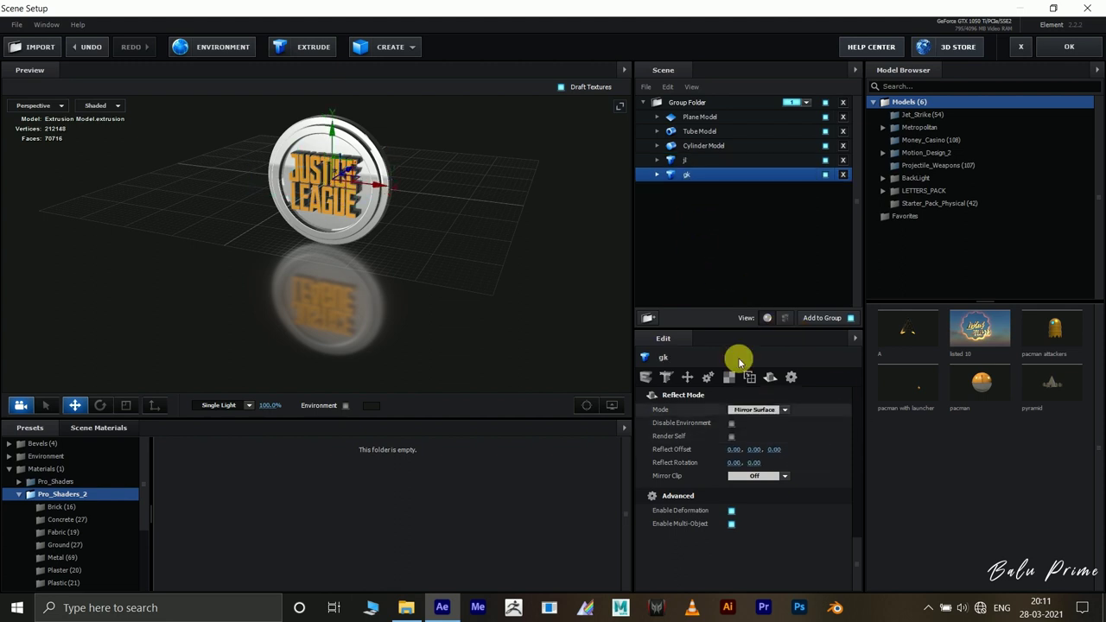
click(1063, 51)
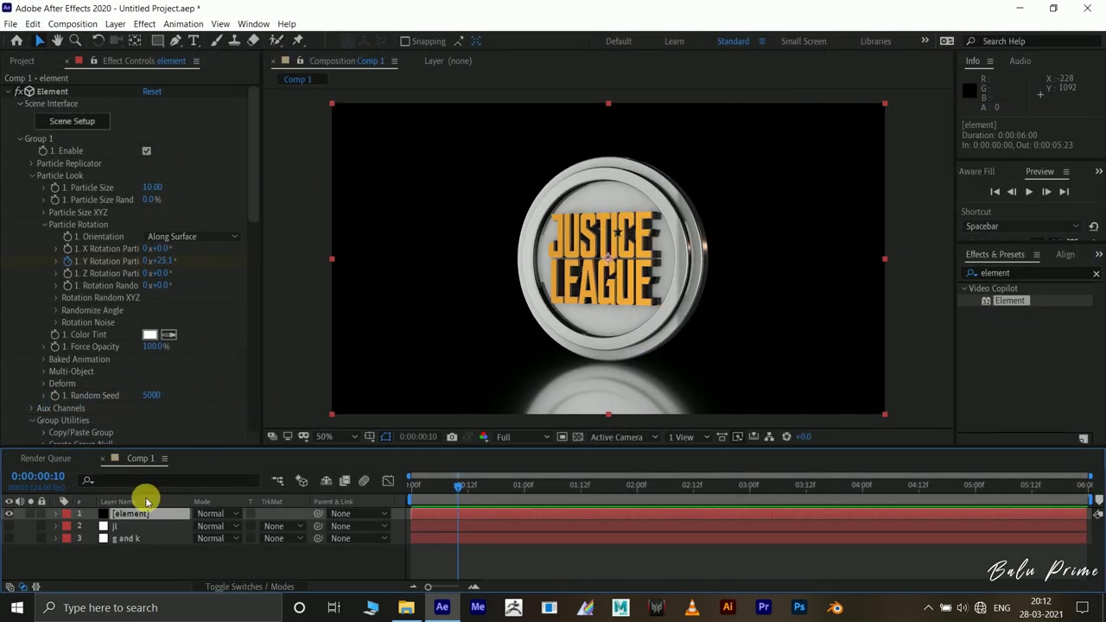
Add a new two-node camera layer with the 50mm preset to the composition.
click(115, 23)
mouse_move(216, 39)
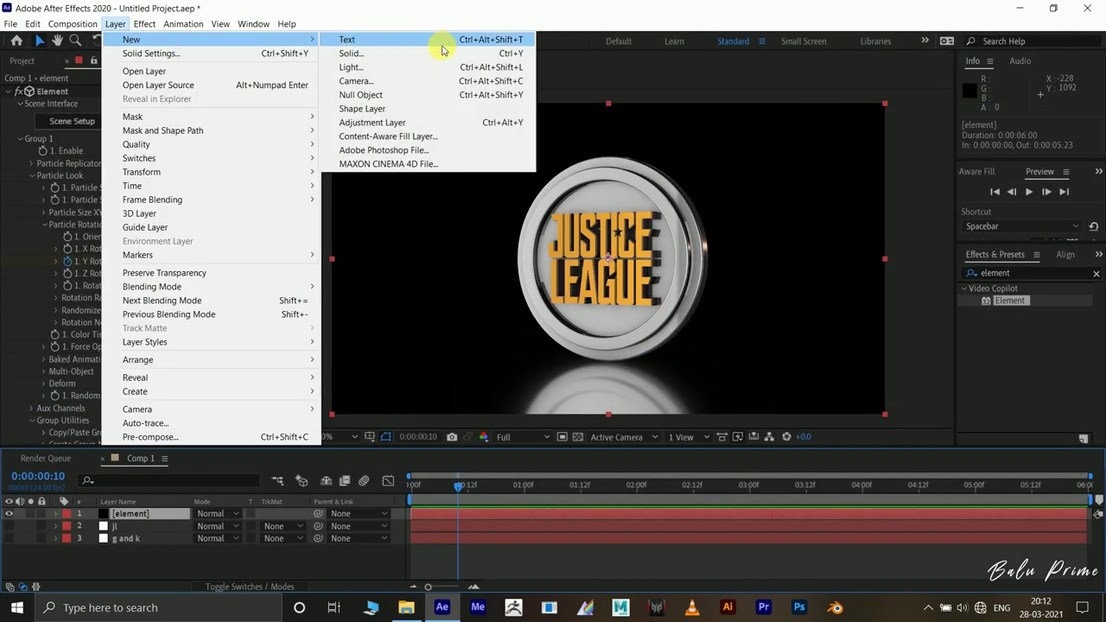
click(378, 81)
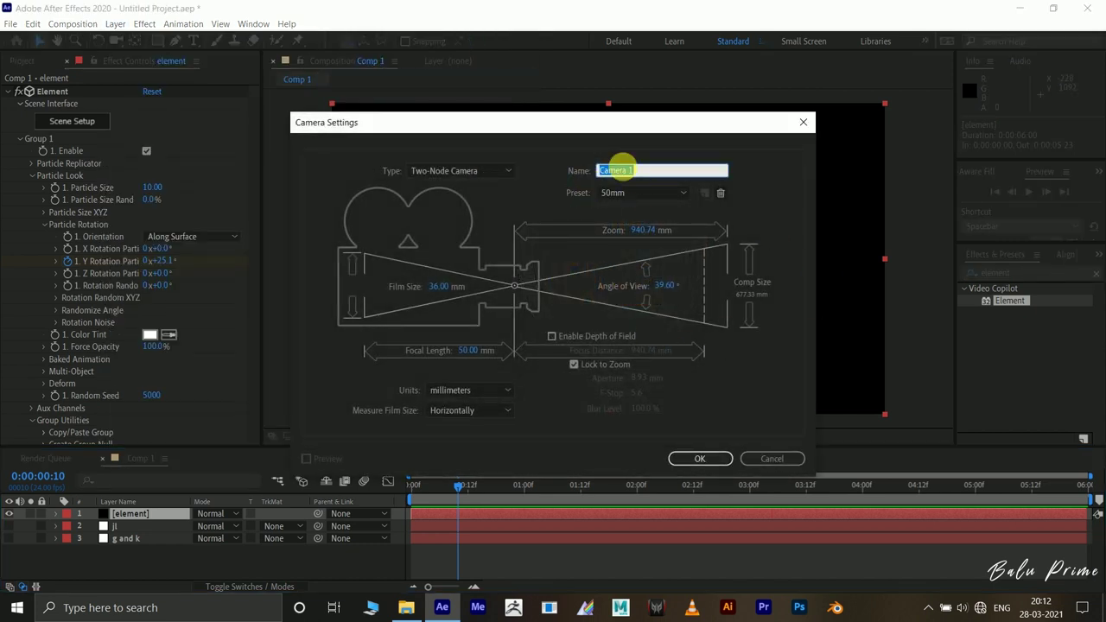
click(701, 454)
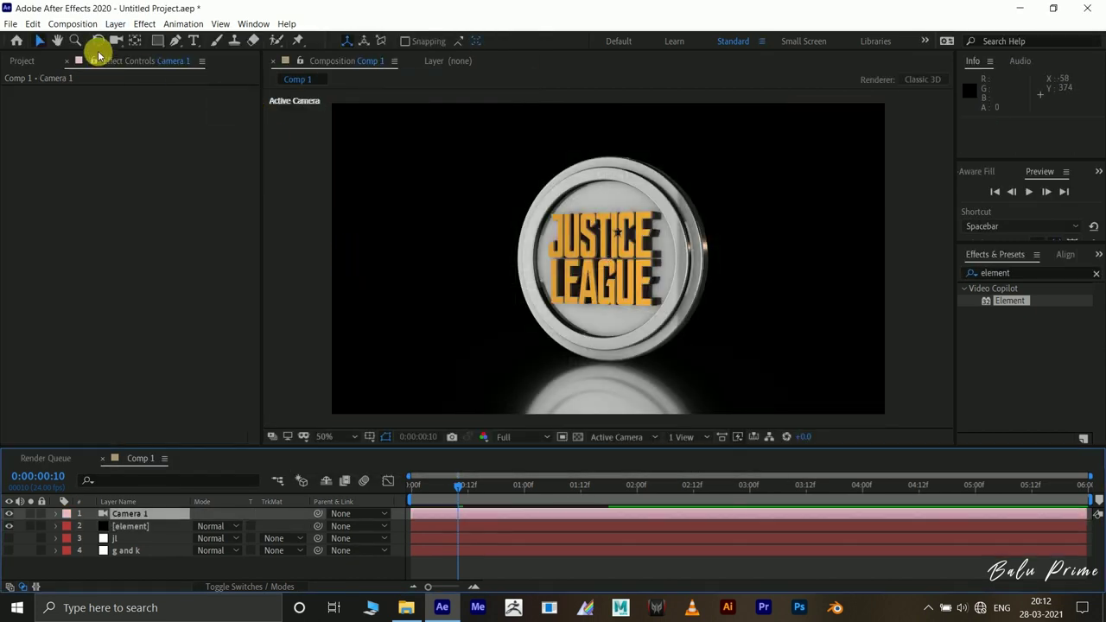
Dolly the camera back from the coin to a Z position of about -3857 and play back the animation.
drag(115, 45, 194, 92)
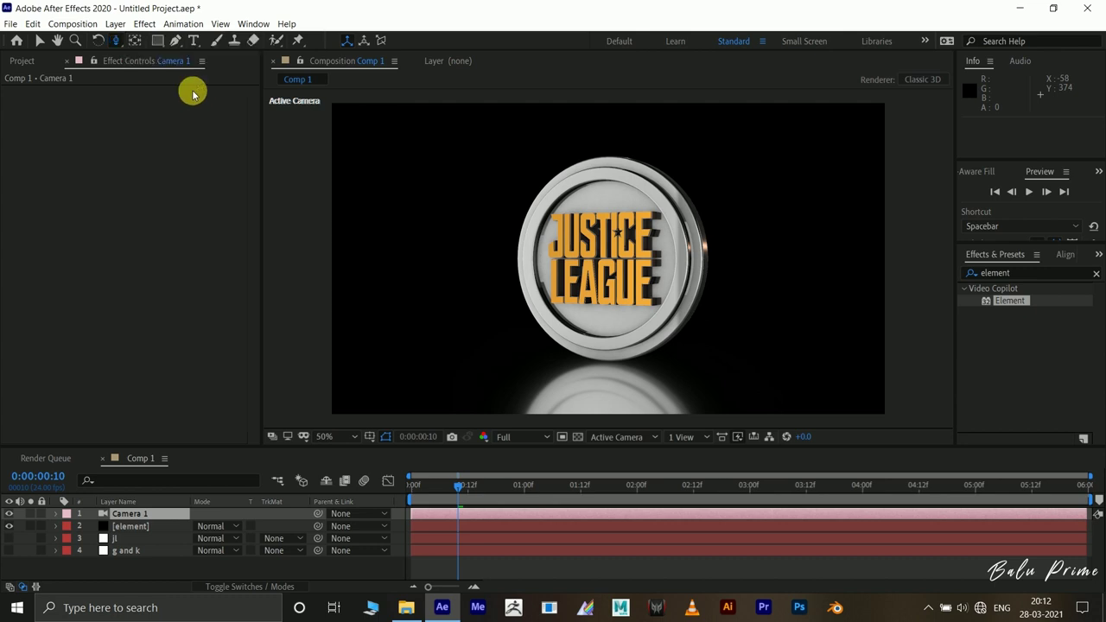
drag(764, 227, 761, 348)
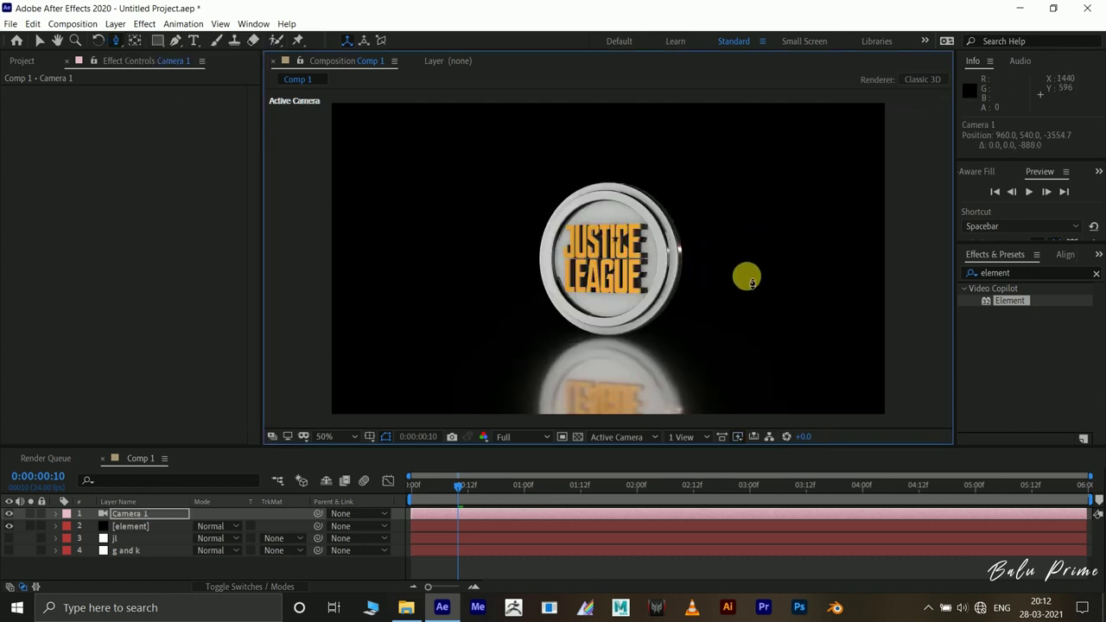
drag(749, 281, 751, 294)
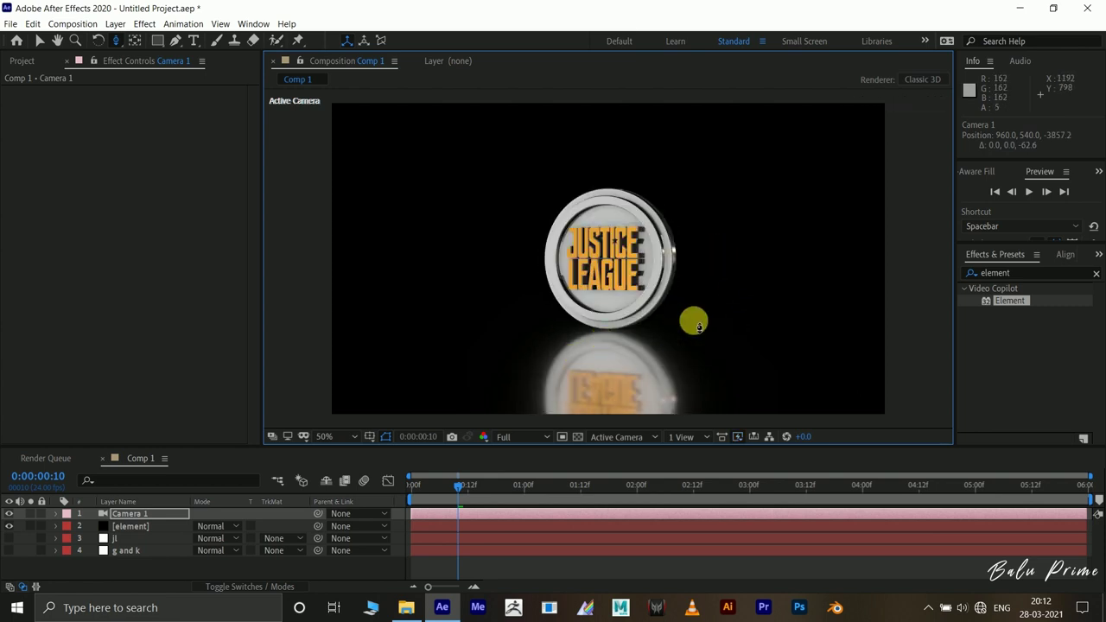
key(space)
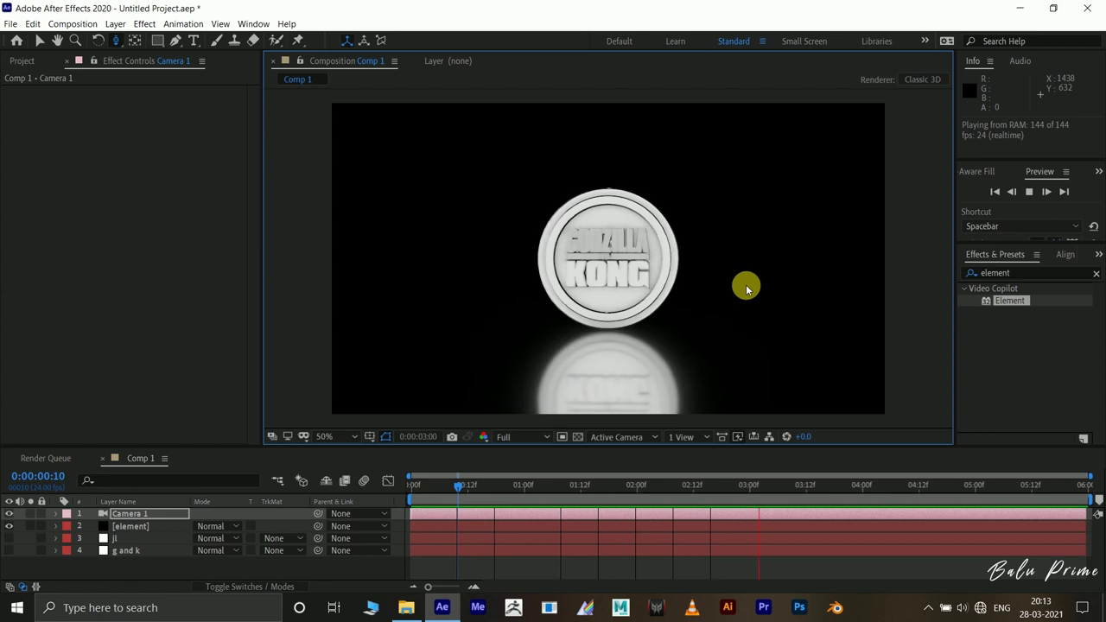